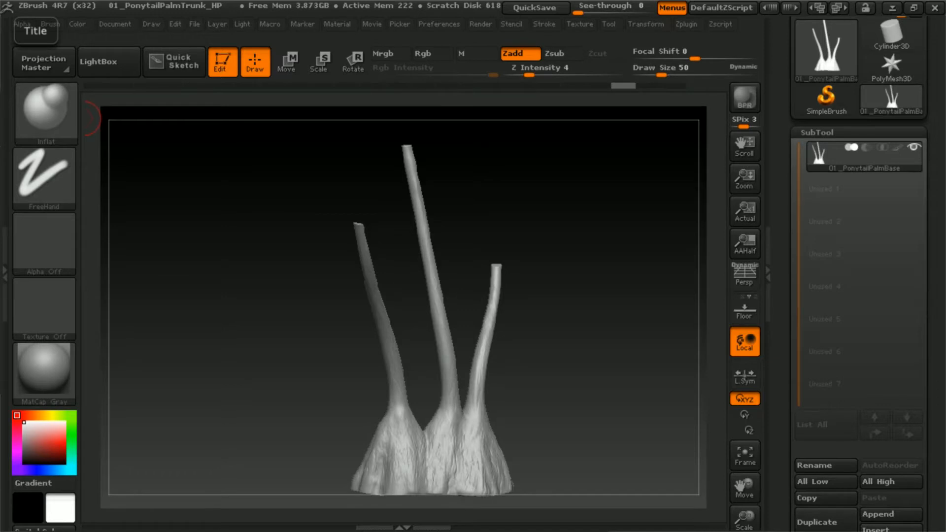
- Mask a thin strip along the entire bottom edge of the palm trunk base, including its flat underside
mouse_move(561, 329)
left_mouse_down()
mouse_move(555, 295)
mouse_move(539, 323)
left_mouse_up()
right_click_drag(513, 383, 506, 365, "ctrl")
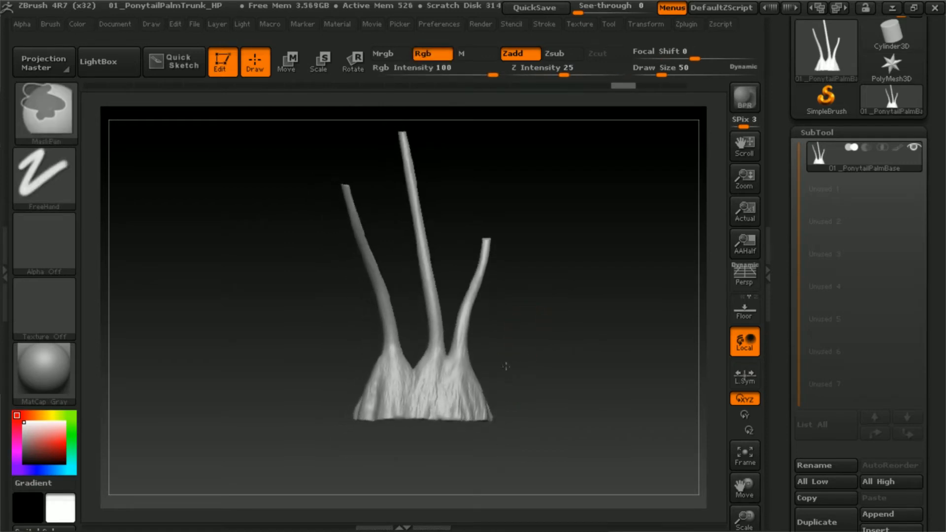
mouse_move(538, 320)
left_mouse_down("alt")
mouse_move(526, 382)
mouse_move(498, 380)
mouse_move(513, 246)
mouse_move(483, 260)
left_mouse_up("alt")
right_click_drag(442, 302, 454, 351, "ctrl")
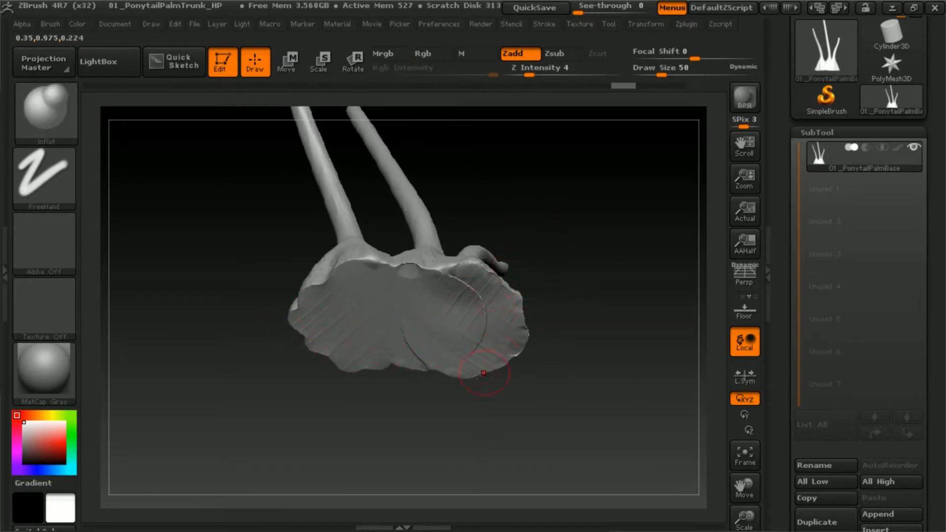
left_click_drag(529, 265, 532, 395)
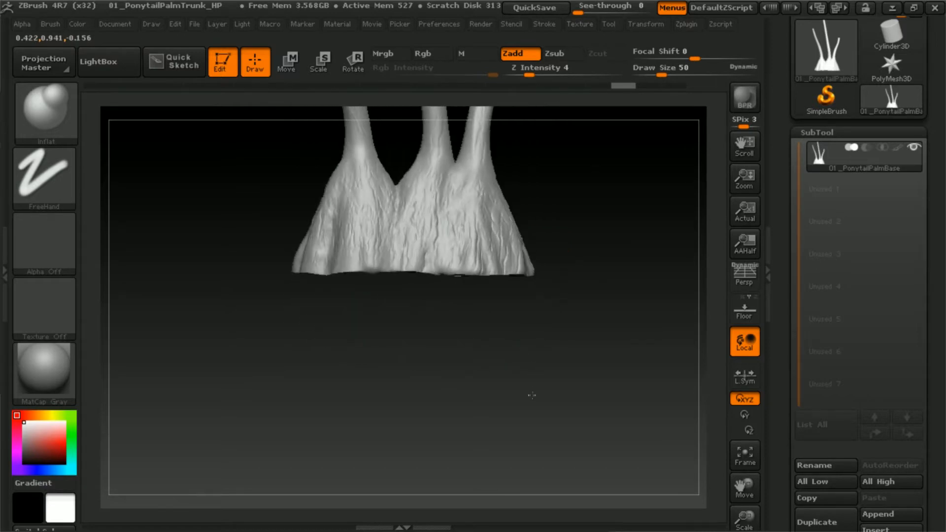
left_click_drag(546, 310, 516, 331)
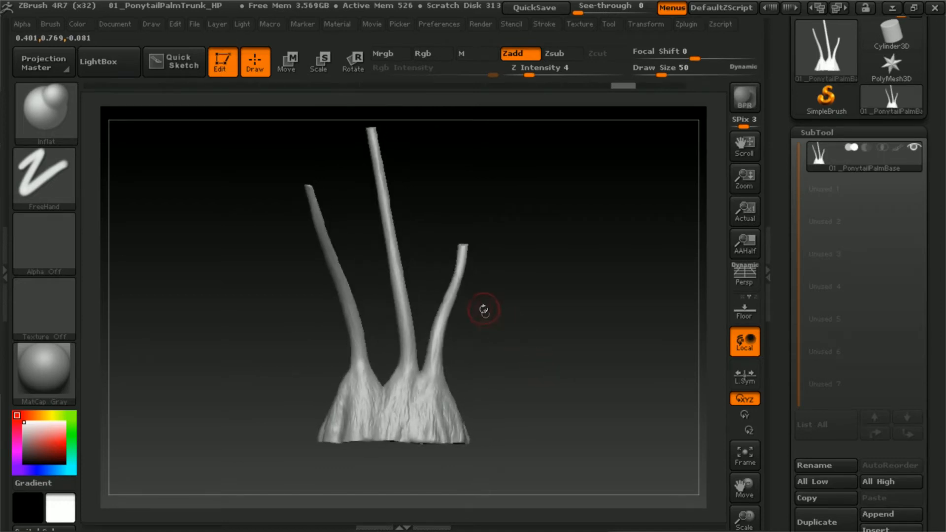
left_click_drag(517, 376, 536, 363, "alt")
key("ctrl")
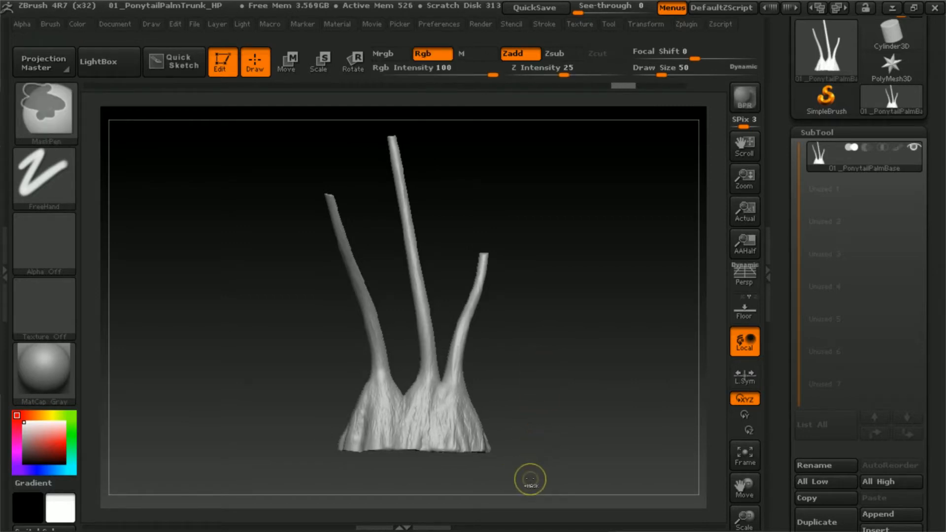
mouse_move(530, 479)
left_mouse_down("ctrl")
mouse_move(391, 473)
mouse_move(307, 450)
mouse_move(248, 447)
left_mouse_up("ctrl")
right_click_drag(462, 419, 501, 473, "ctrl")
right_click_drag(539, 371, 555, 281, "alt")
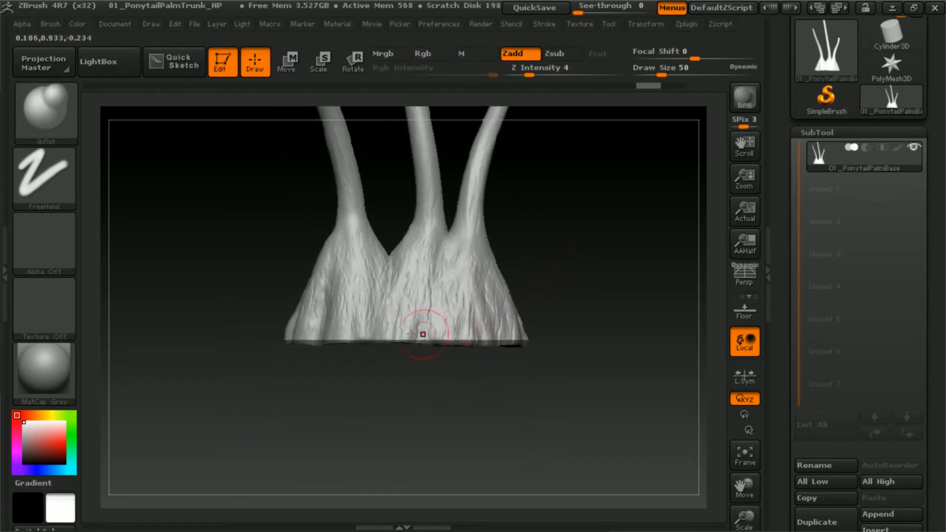
left_click_drag(499, 355, 575, 355)
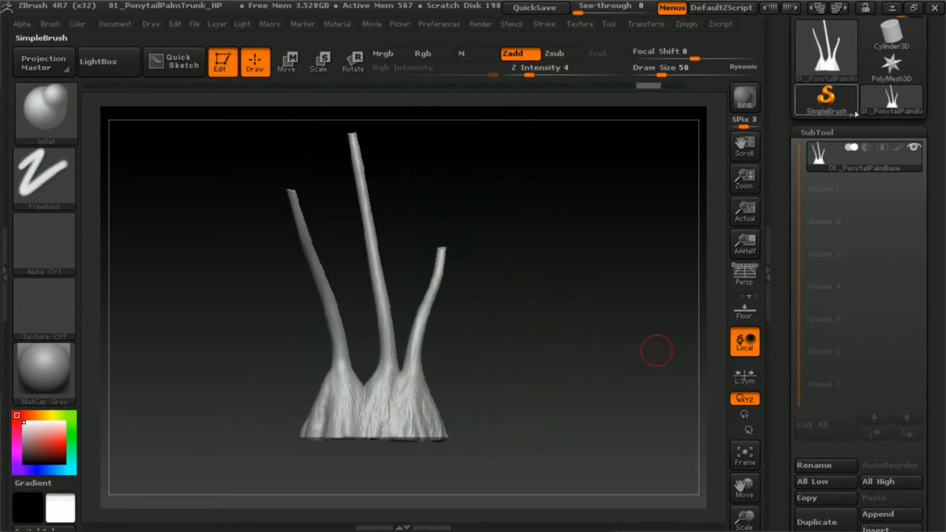
- Invert the mask so it covers the trunks and leaves the bottom strip unmasked
left_click(823, 132)
left_click_drag(913, 216, 886, 183)
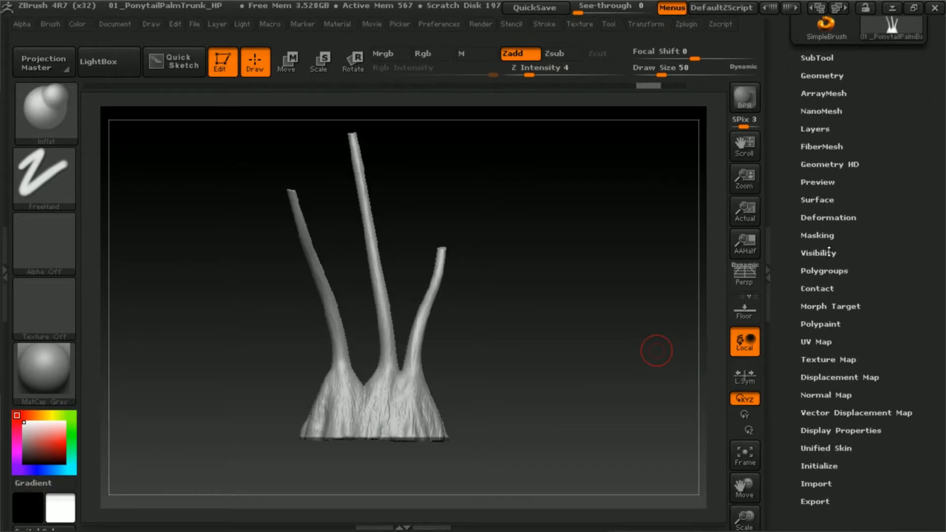
left_click(826, 235)
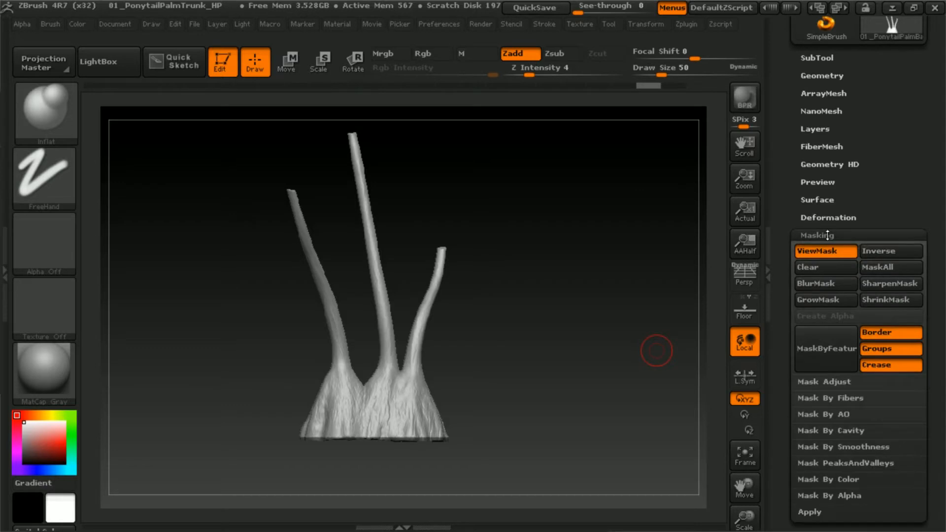
left_click(882, 253)
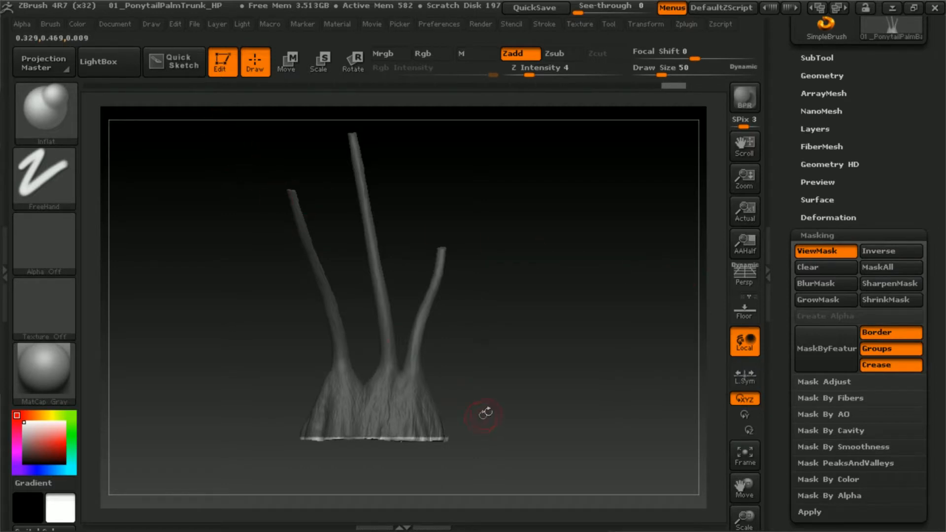
- Hide the unmasked strip and underside at the bottom of the trunk base
left_click(833, 235)
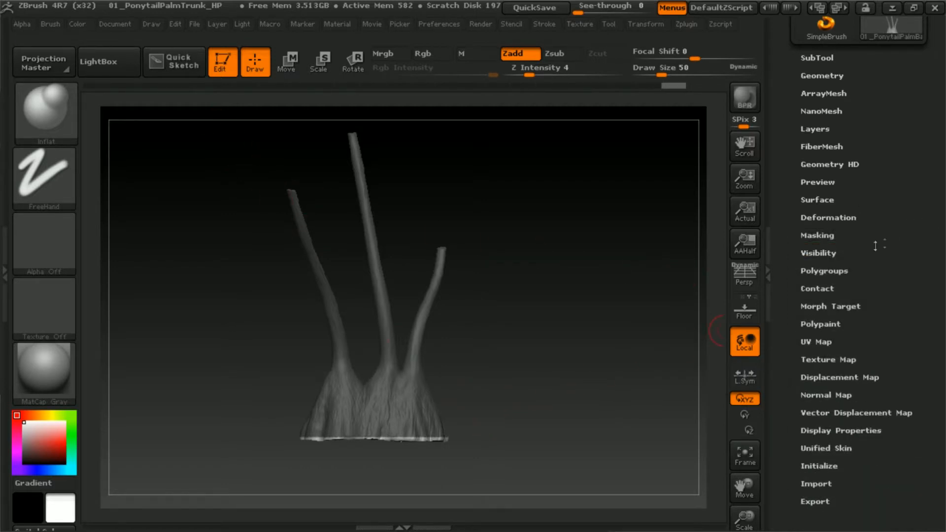
left_click(828, 253)
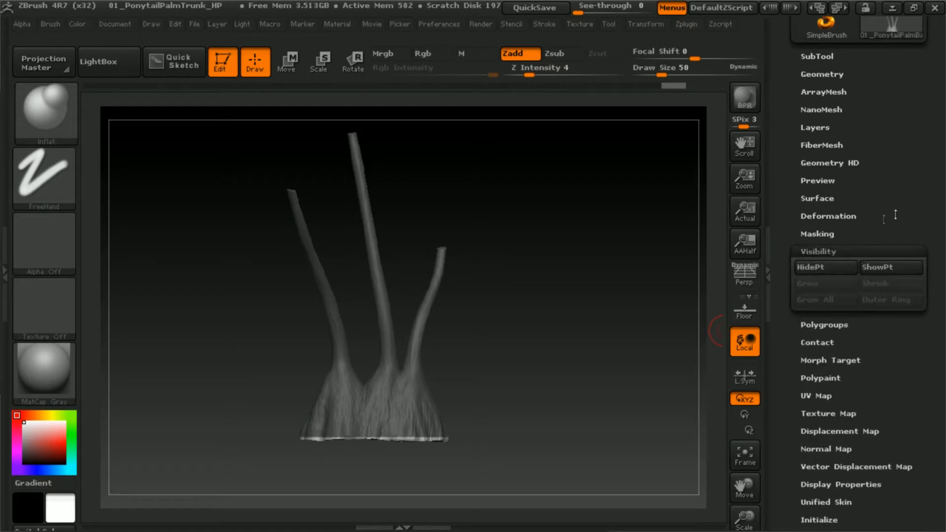
left_click(833, 268)
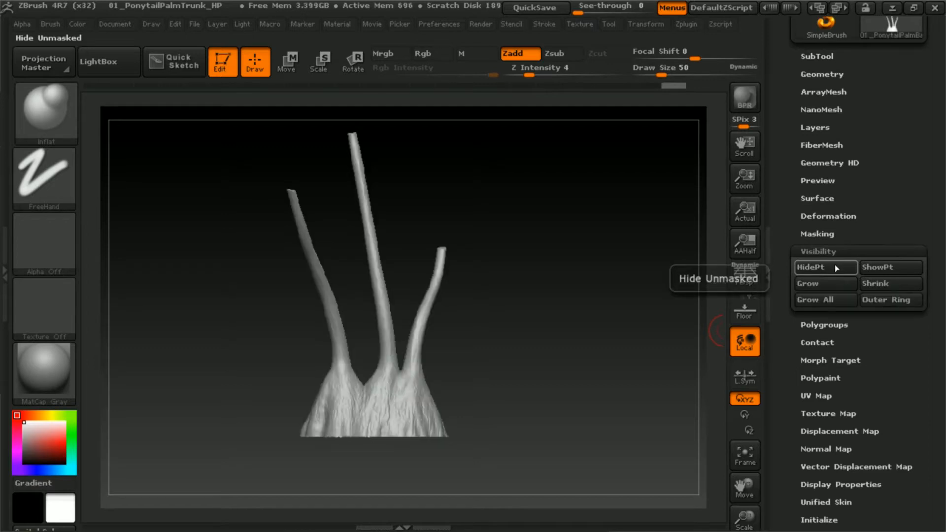
left_click_drag(511, 401, 522, 312)
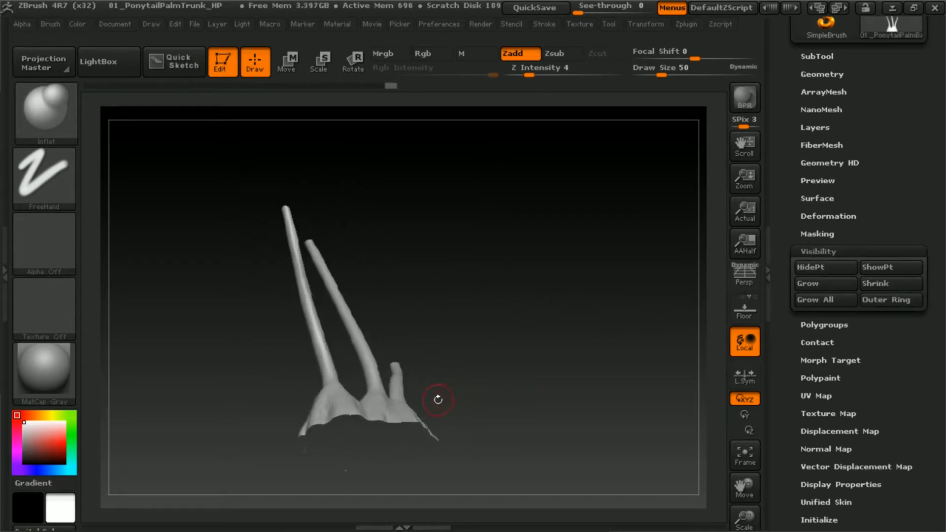
mouse_move(481, 363)
left_mouse_down()
mouse_move(503, 266)
mouse_move(382, 404)
mouse_move(481, 380)
mouse_move(473, 437)
mouse_move(477, 416)
left_mouse_up()
- Delete the hidden bottom geometry from the trunk mesh with the Modify Topology options
left_click_drag(840, 75, 847, 223)
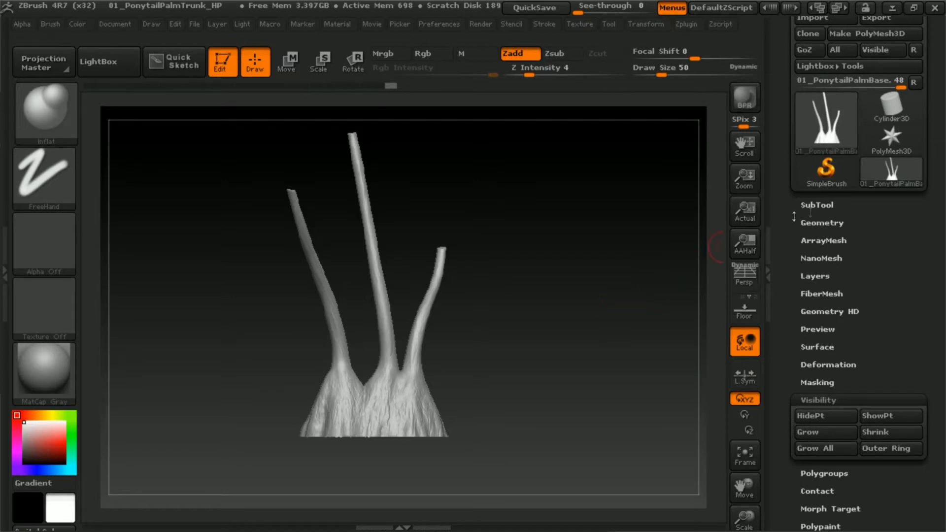
left_click(835, 221)
left_click(887, 212)
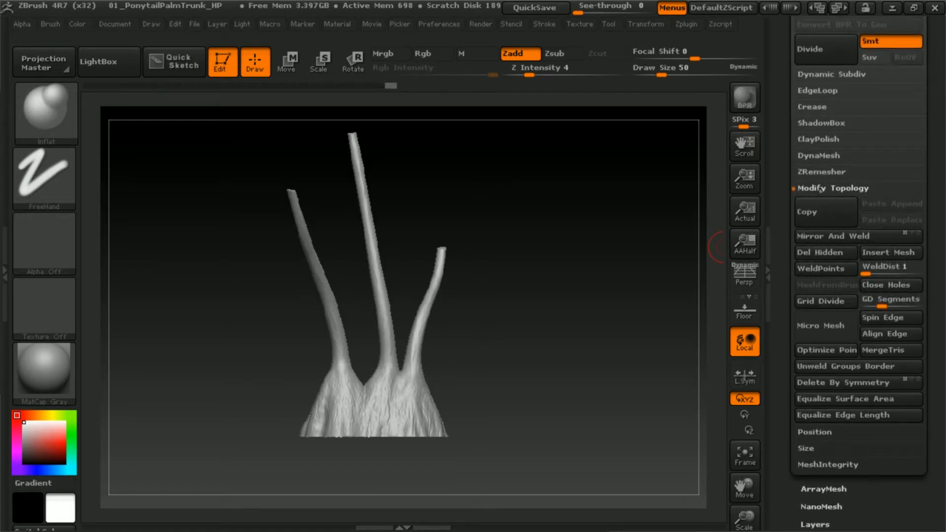
left_click(834, 190)
left_click(850, 190)
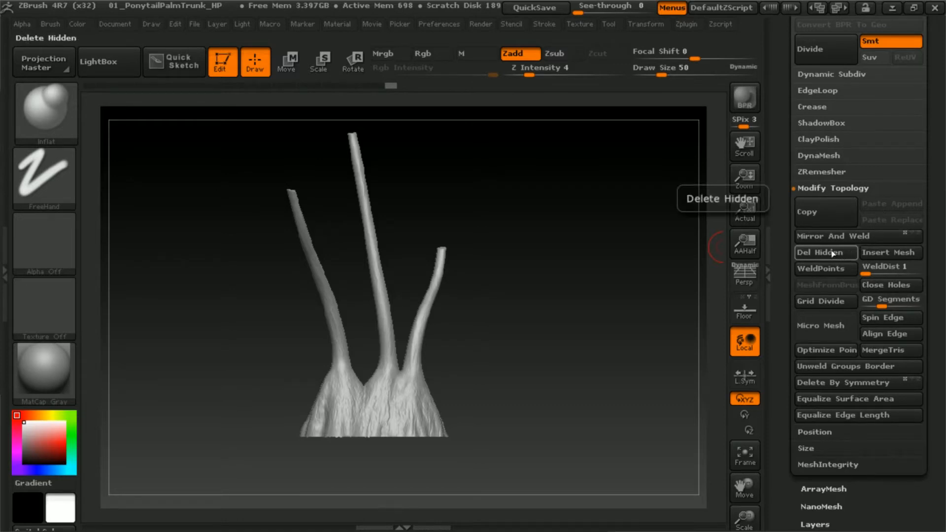
- Inspect the cut lower edge, the open underside and the bark detail of the trunk mesh from several angles
left_click_drag(612, 313, 547, 343)
mouse_move(499, 385)
left_mouse_down()
mouse_move(498, 359)
mouse_move(494, 395)
left_mouse_up()
left_click_drag(519, 349, 542, 322, "alt")
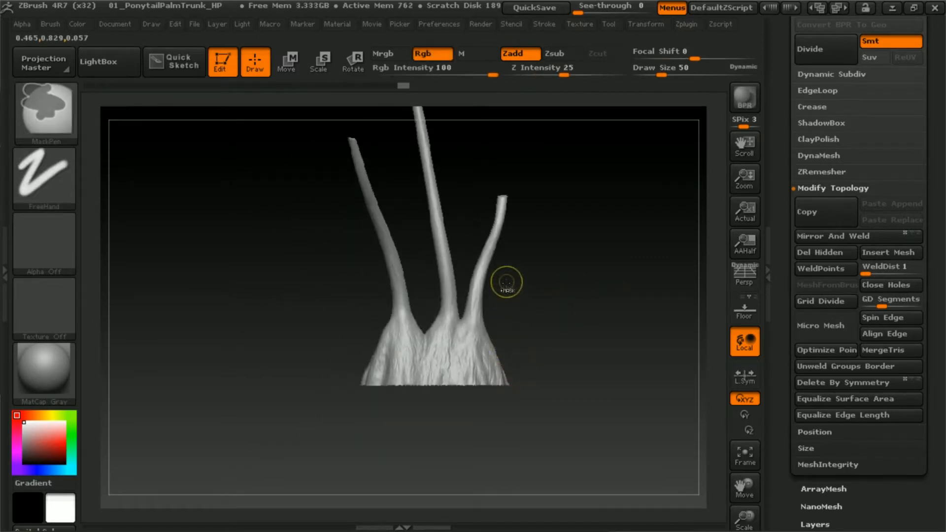
right_click_drag(507, 282, 532, 372, "ctrl")
mouse_move(547, 350)
left_mouse_down()
mouse_move(587, 271)
mouse_move(646, 228)
mouse_move(578, 261)
mouse_move(535, 340)
mouse_move(520, 348)
left_mouse_up()
left_click_drag(583, 302, 640, 209)
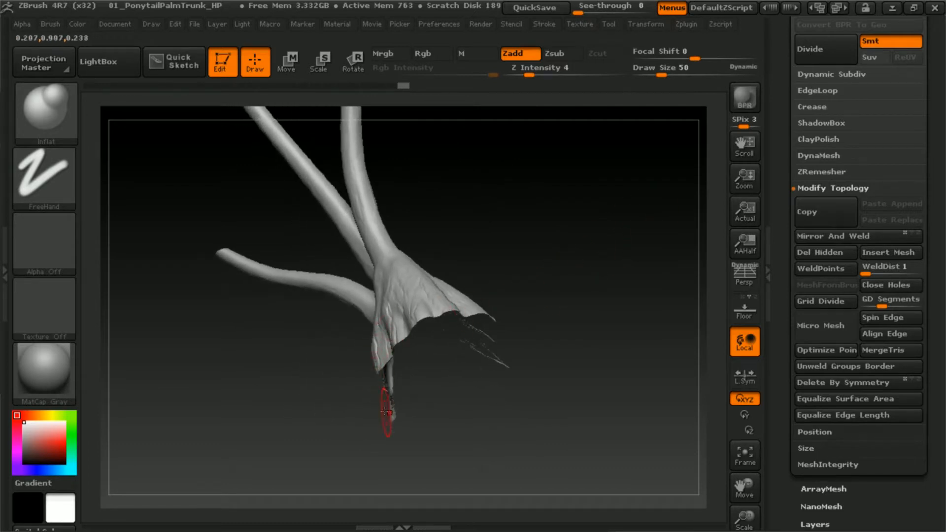
left_click_drag(581, 285, 502, 391)
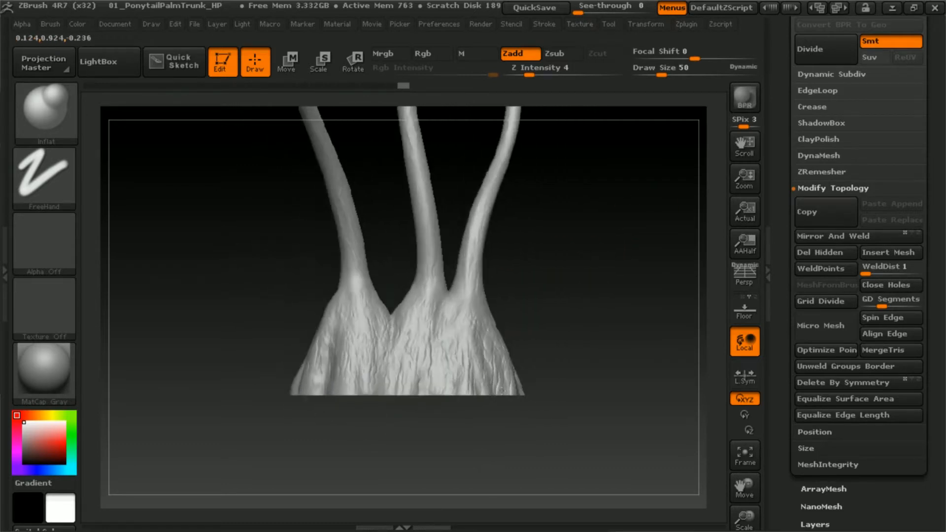
left_click_drag(545, 321, 534, 348)
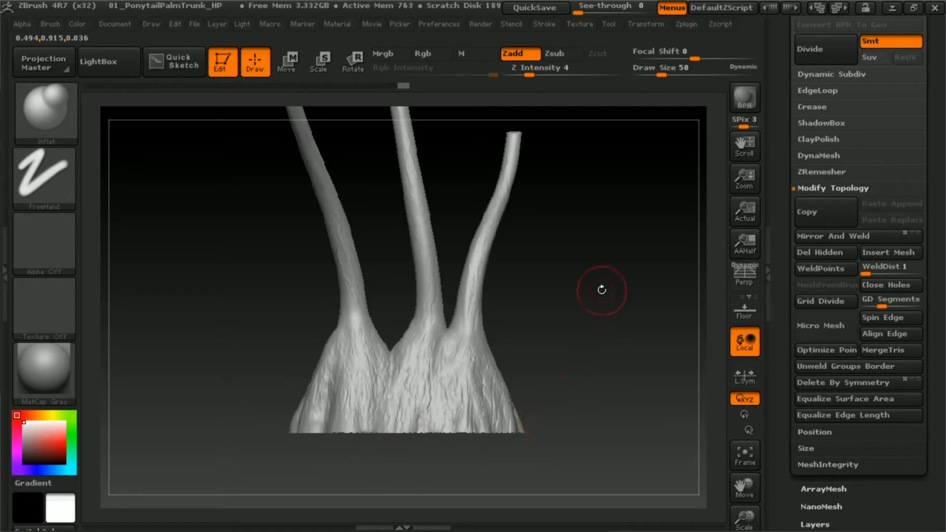
mouse_move(538, 329)
right_mouse_down("alt")
mouse_move(544, 359)
mouse_move(542, 345)
mouse_move(523, 359)
right_mouse_up("alt")
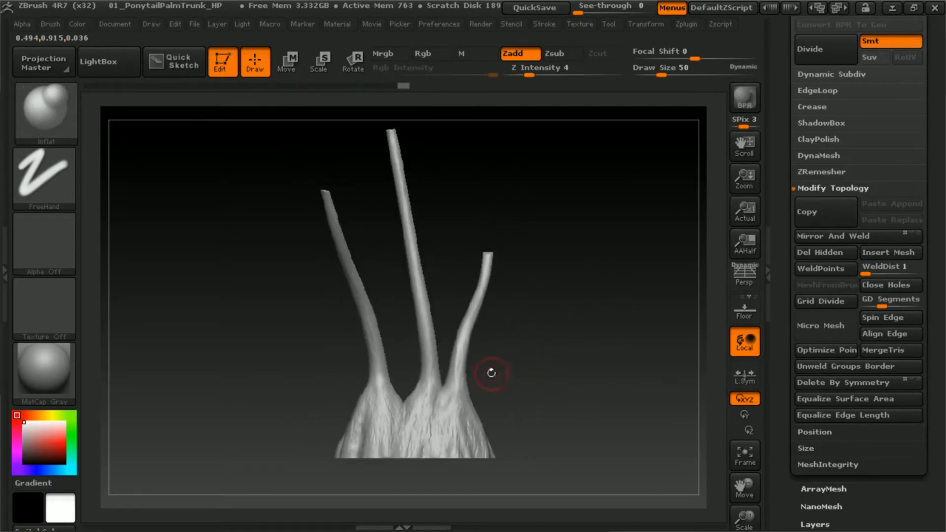
right_click_drag(471, 419, 469, 440, "ctrl")
mouse_move(521, 338)
right_mouse_down("alt")
mouse_move(524, 376)
mouse_move(524, 348)
right_mouse_up("alt")
mouse_move(537, 395)
right_mouse_down("alt")
mouse_move(534, 362)
mouse_move(515, 392)
mouse_move(626, 408)
mouse_move(495, 405)
right_mouse_up("alt")
mouse_move(512, 359)
right_mouse_down("alt")
mouse_move(515, 390)
mouse_move(503, 398)
mouse_move(510, 354)
mouse_move(496, 395)
mouse_move(522, 395)
mouse_move(521, 402)
right_mouse_up("alt")
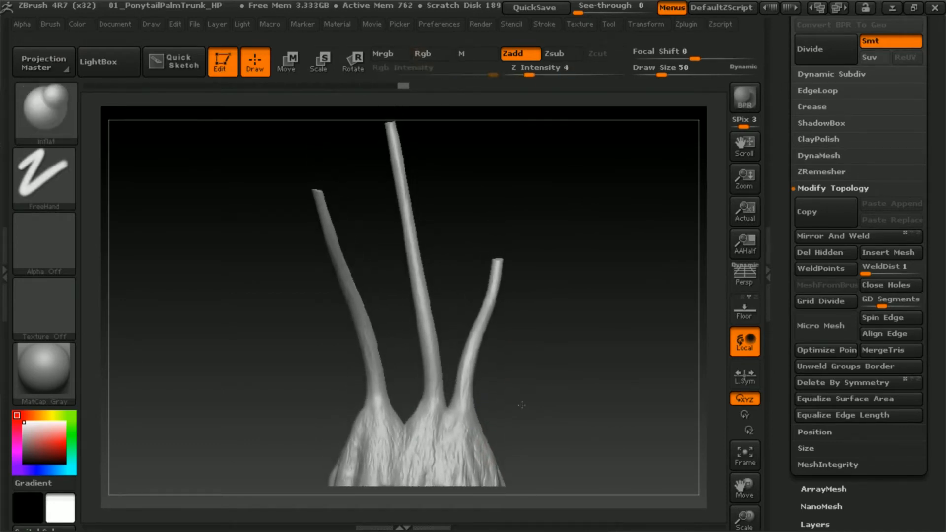
key("ctrl")
right_click_drag(493, 399, 530, 355)
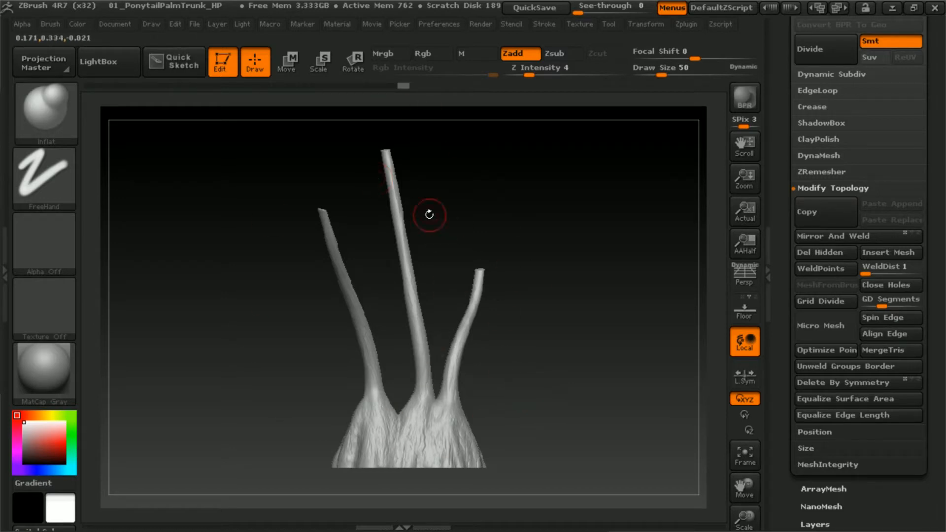
- Export the trunk mesh in OBJ format to the Zbrush project folder with a file name beginning 01_PonytailPalm_H
left_click_drag(937, 122, 941, 280)
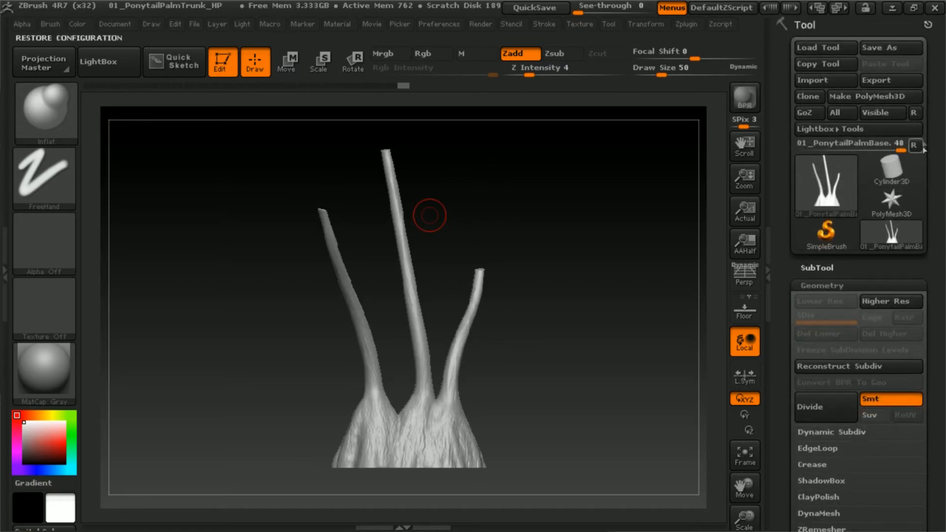
left_click(885, 82)
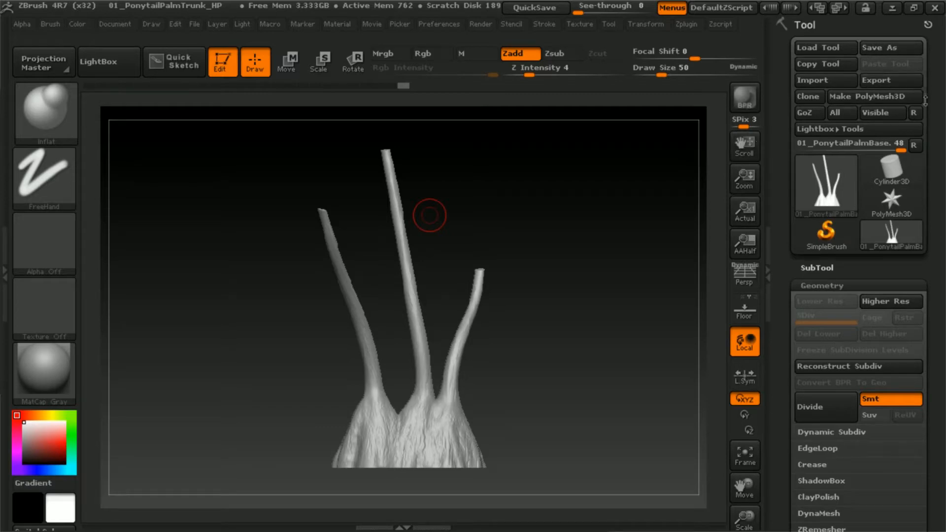
left_click(906, 81)
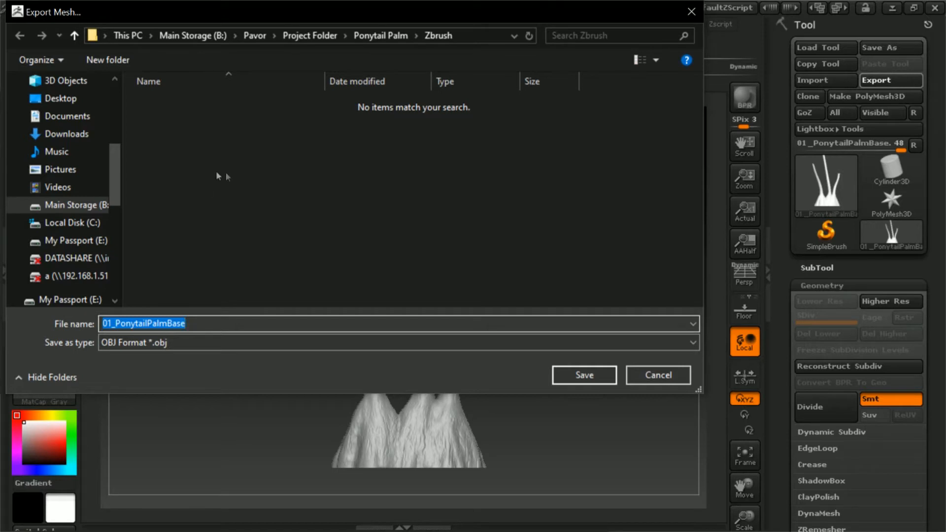
left_click(224, 329)
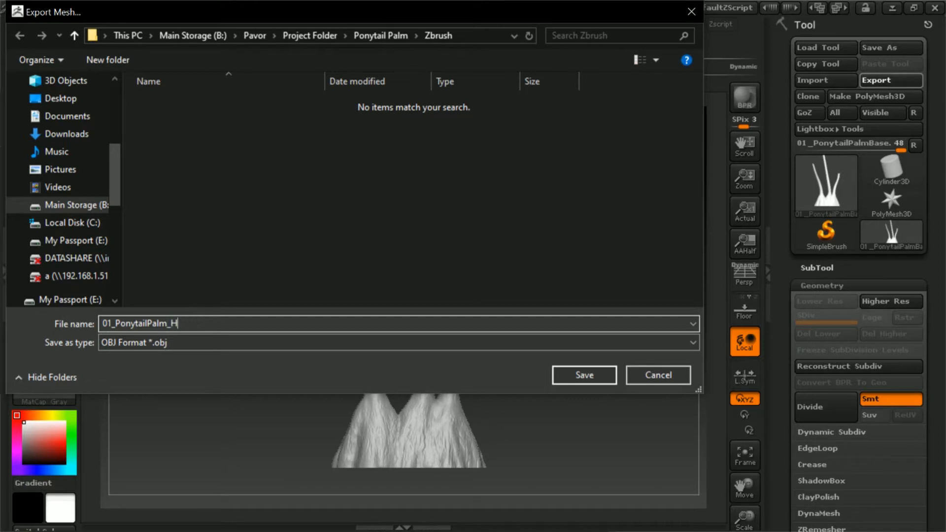
left_click(576, 375)
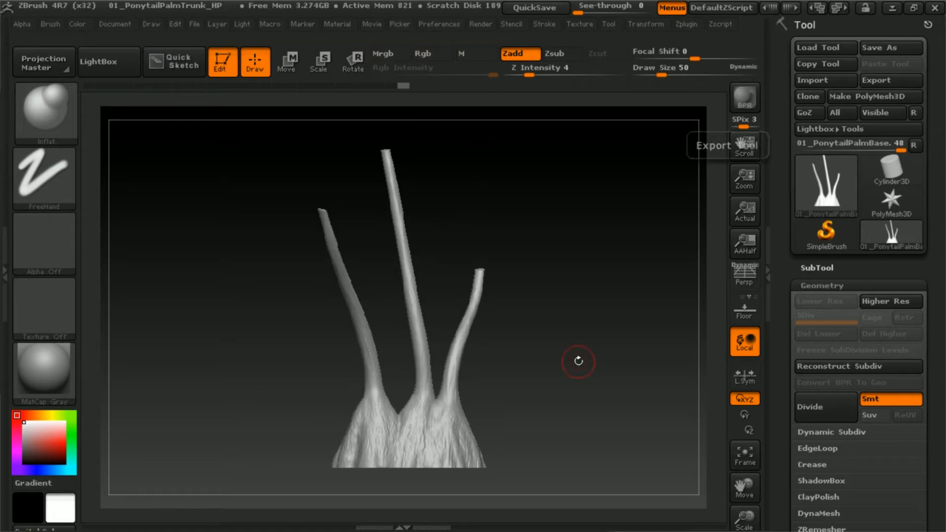
- Check the trunk subtool's polygon and point counts and look over the exported mesh
left_click(816, 268)
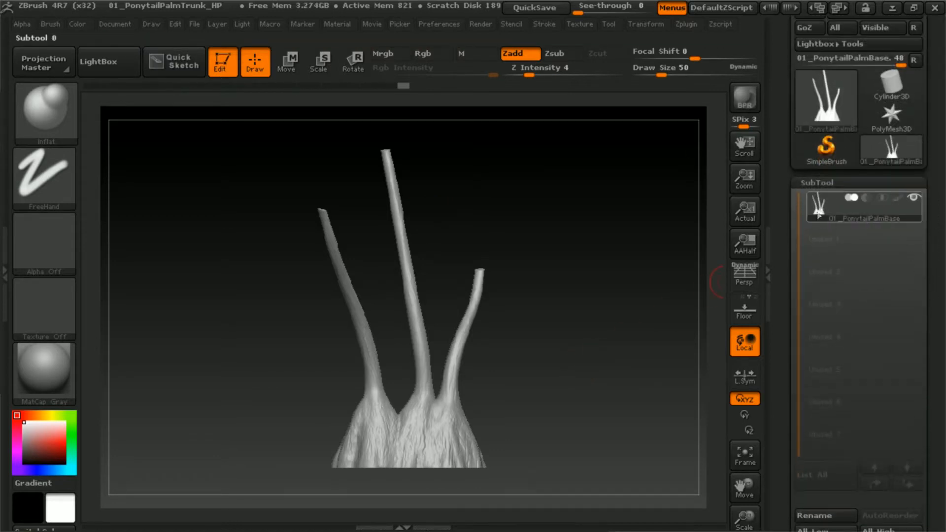
mouse_move(820, 212)
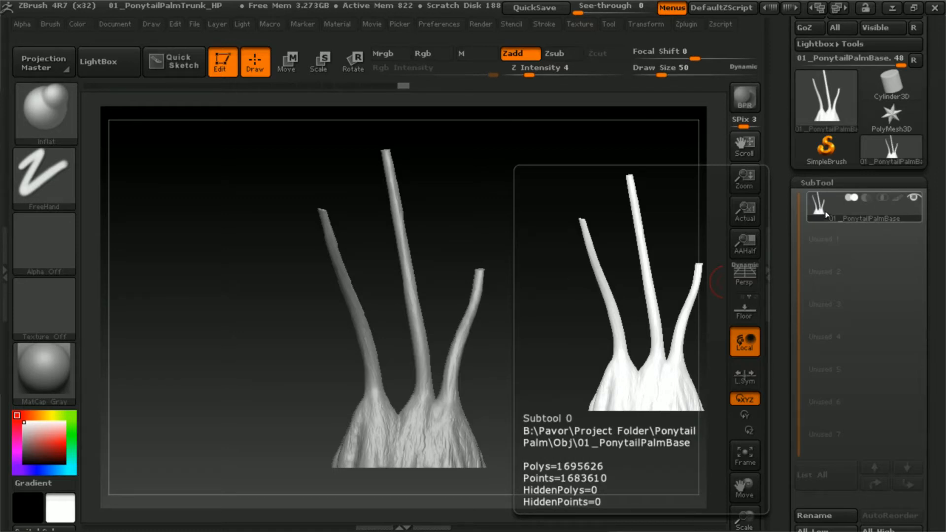
mouse_move(517, 321)
left_mouse_down()
mouse_move(611, 309)
mouse_move(536, 331)
mouse_move(542, 321)
left_mouse_up()
right_click_drag(542, 321, 515, 352, "ctrl")
left_click_drag(533, 392, 540, 302)
left_click_drag(451, 464, 532, 330)
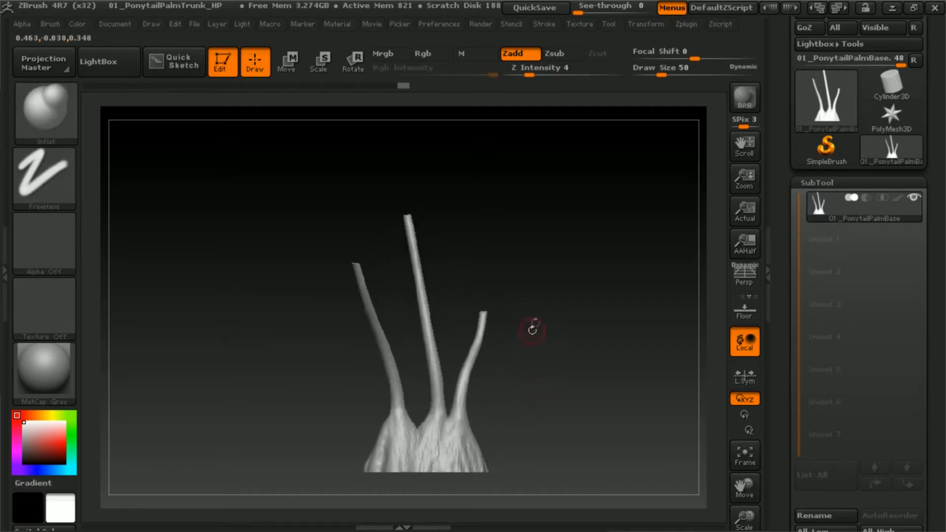
left_click_drag(940, 192, 941, 258)
left_click(832, 248)
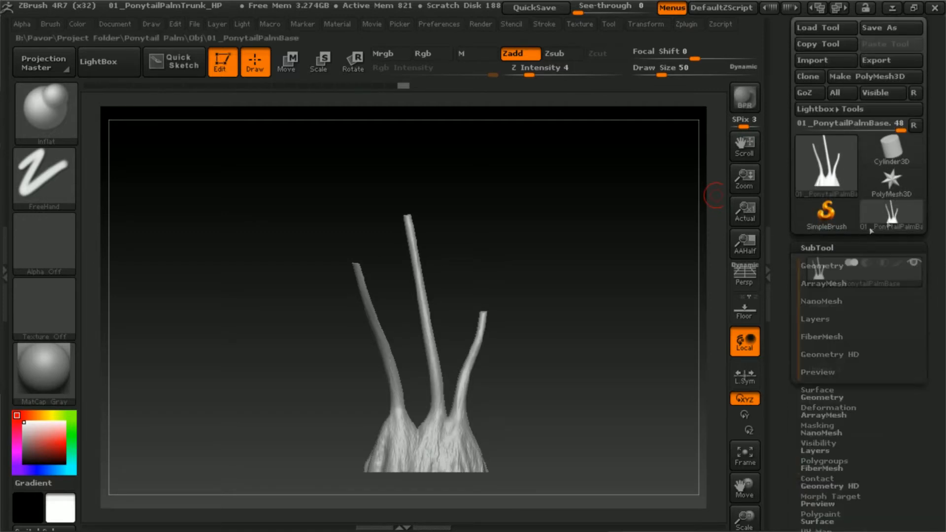
left_click_drag(931, 224, 940, 258)
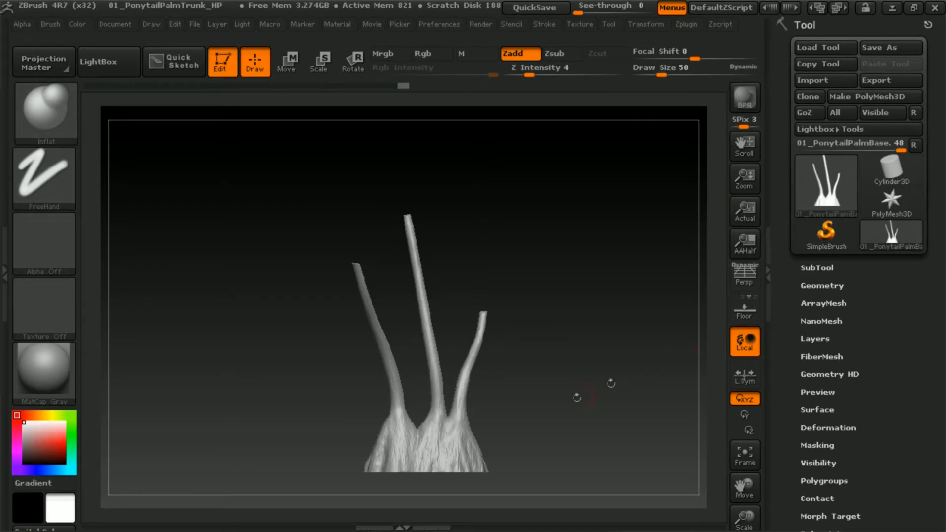
mouse_move(448, 359)
right_mouse_down("ctrl")
mouse_move(492, 393)
mouse_move(528, 364)
mouse_move(505, 352)
right_mouse_up("ctrl")
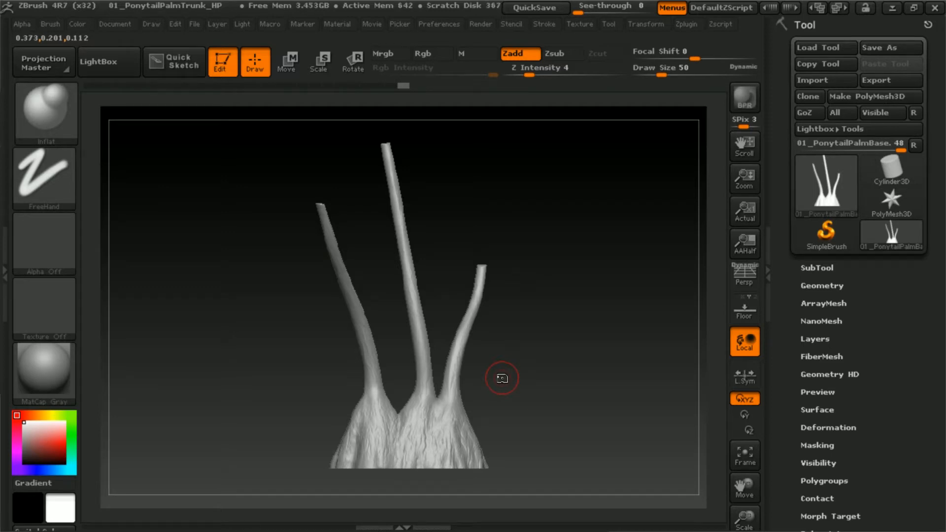
- Examine the polygon density of the high-poly trunk mesh in wireframe display
left_click_drag(515, 346, 512, 377)
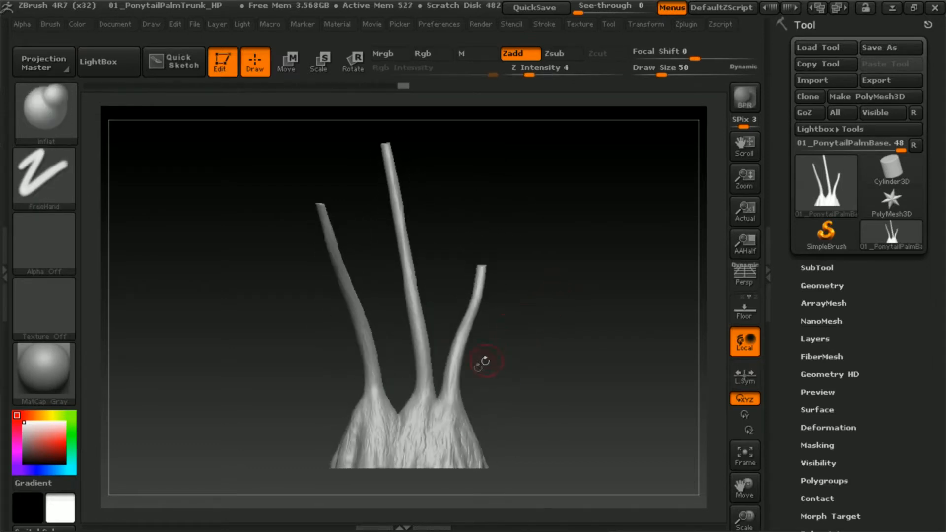
key("shift+f")
mouse_move(430, 408)
right_mouse_down("ctrl")
mouse_move(450, 297)
mouse_move(453, 316)
mouse_move(425, 173)
right_mouse_up("ctrl")
right_click_drag(440, 389, 439, 140, "ctrl")
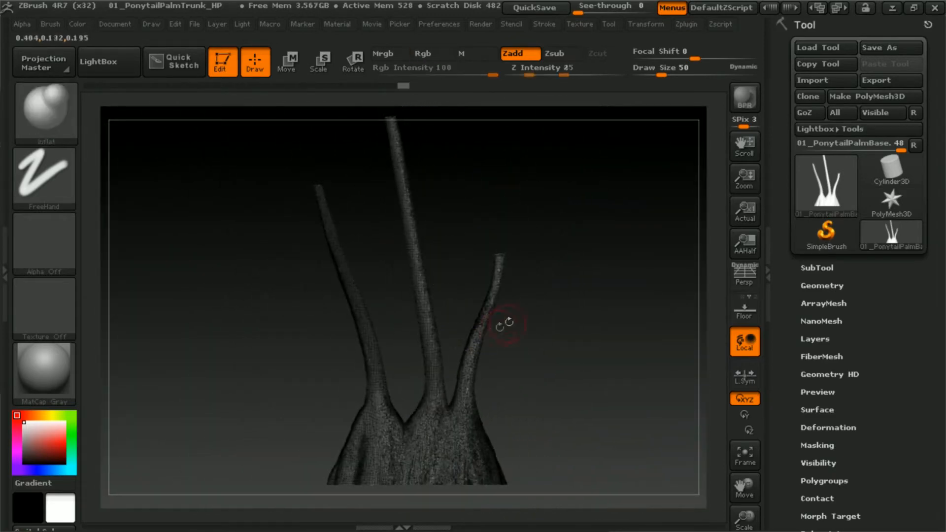
left_click(516, 331, "ctrl")
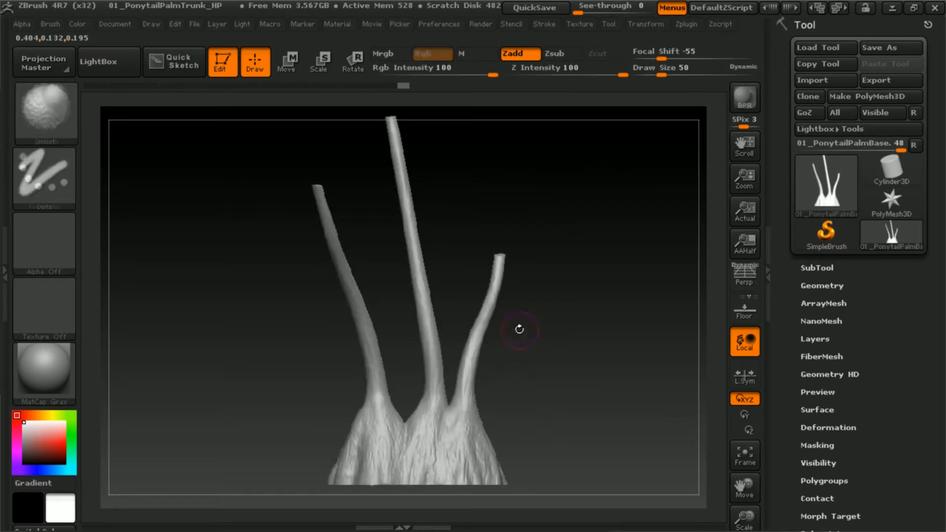
right_click_drag(544, 329, 544, 348, "alt")
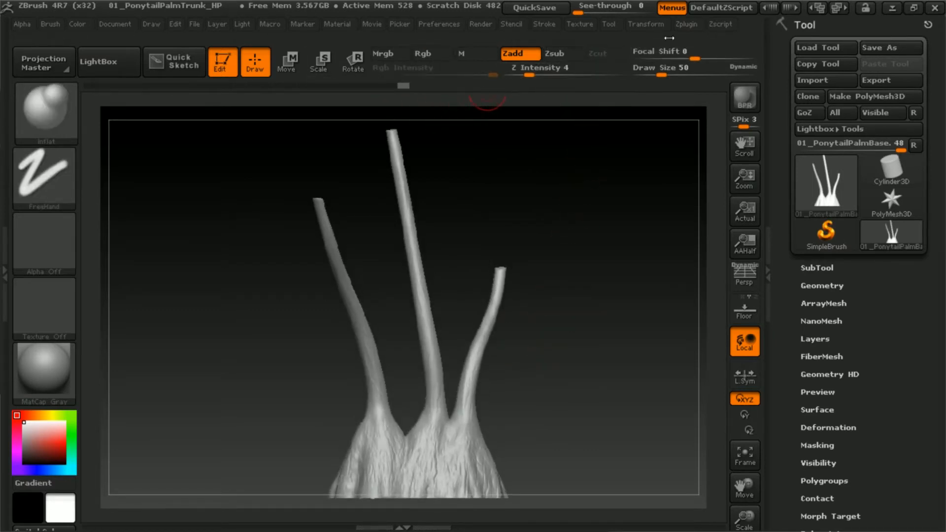
- Pre-process the current trunk subtool with Decimation Master
left_click(690, 29)
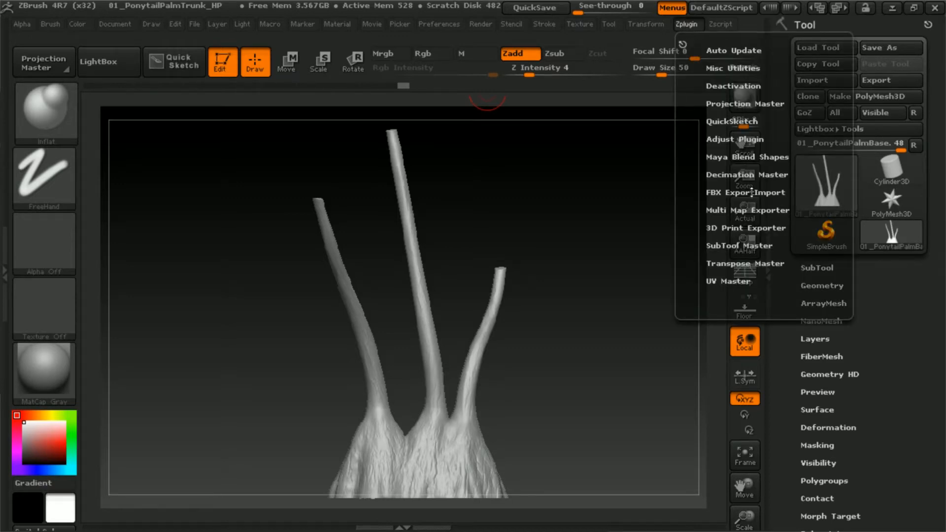
left_click(761, 175)
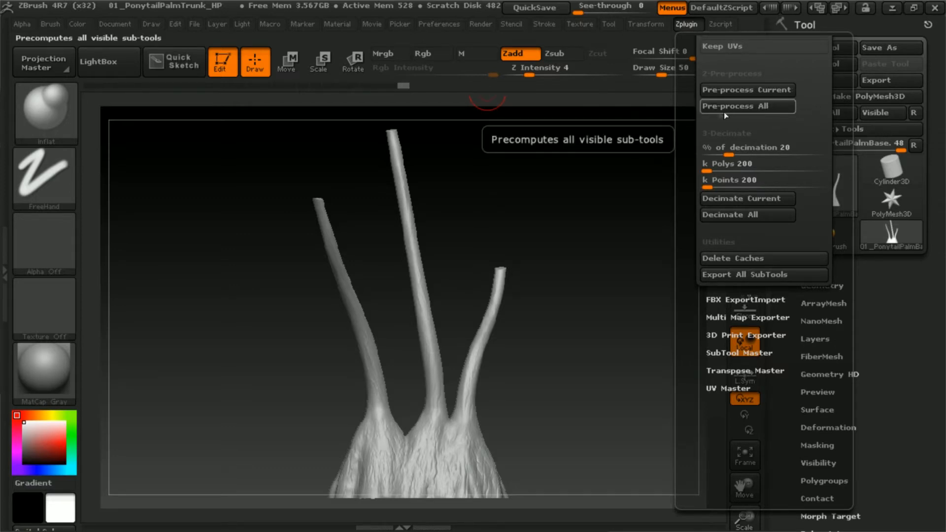
left_click(776, 93)
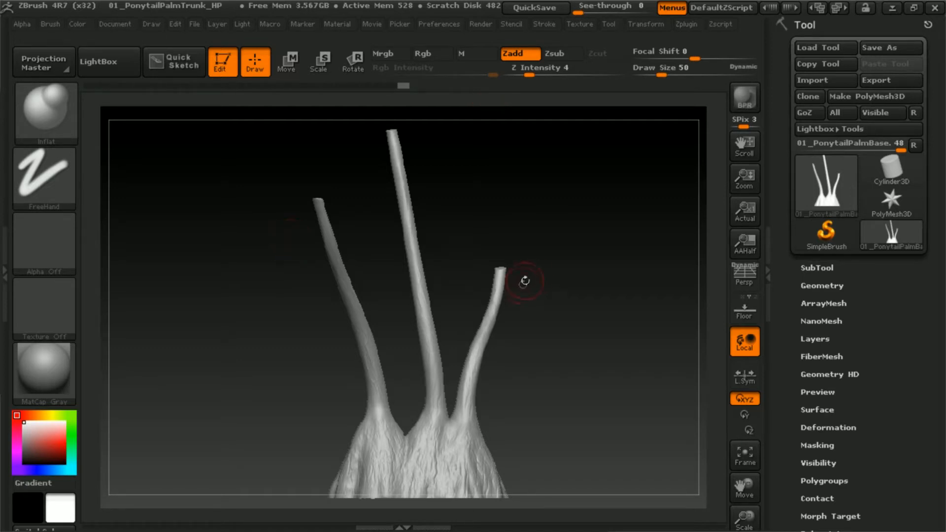
mouse_move(536, 296)
left_mouse_down()
mouse_move(574, 285)
mouse_move(528, 310)
mouse_move(522, 292)
mouse_move(547, 275)
left_mouse_up()
left_click_drag(560, 312, 518, 310)
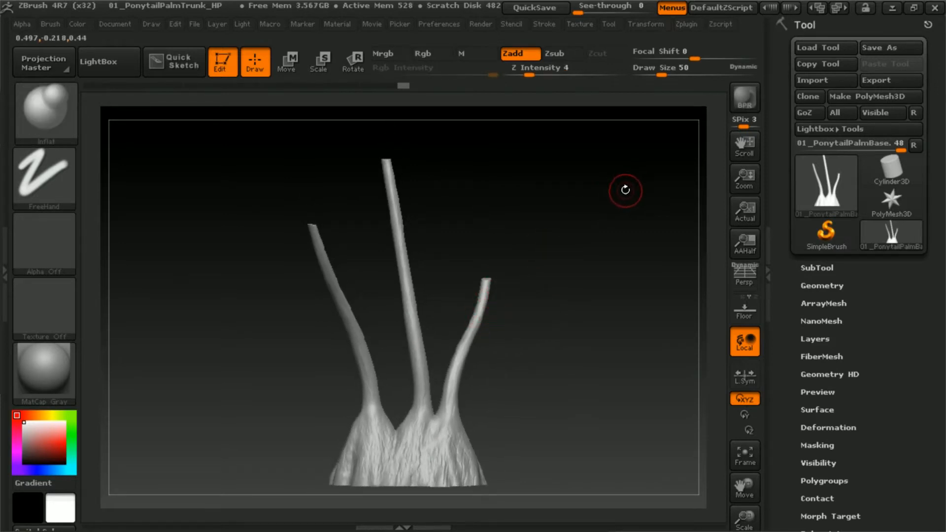
- Set the Decimation Master target to 1 k Polys and decimate the current trunk subtool
left_click(687, 26)
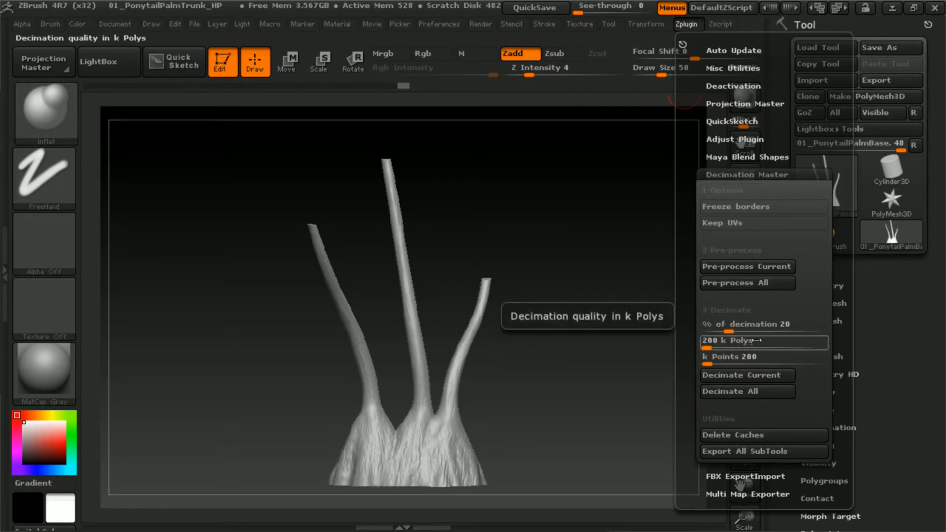
left_click(728, 342)
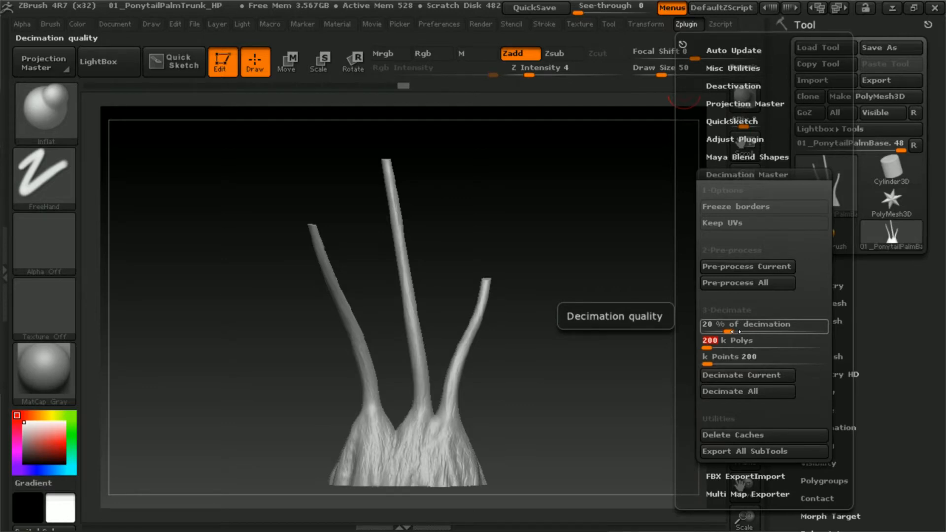
type("1")
key("Return")
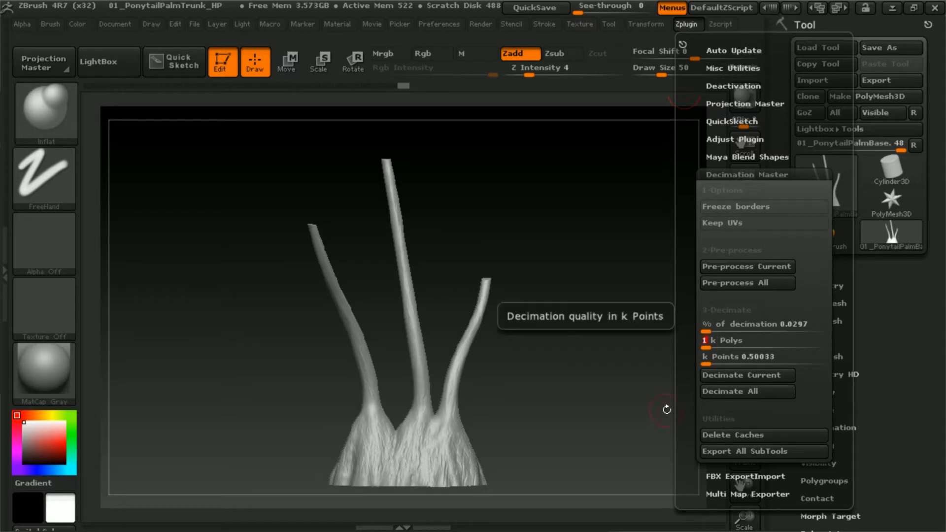
left_click(694, 26)
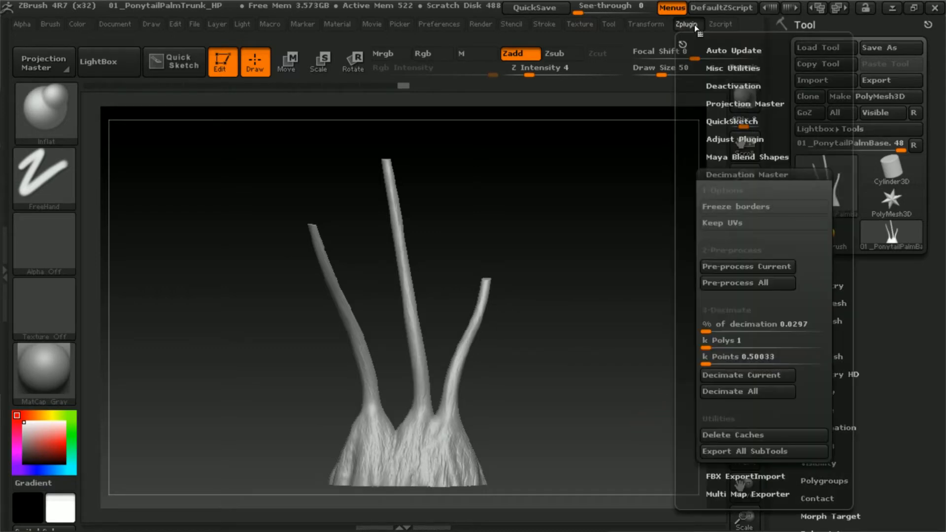
left_click(755, 377)
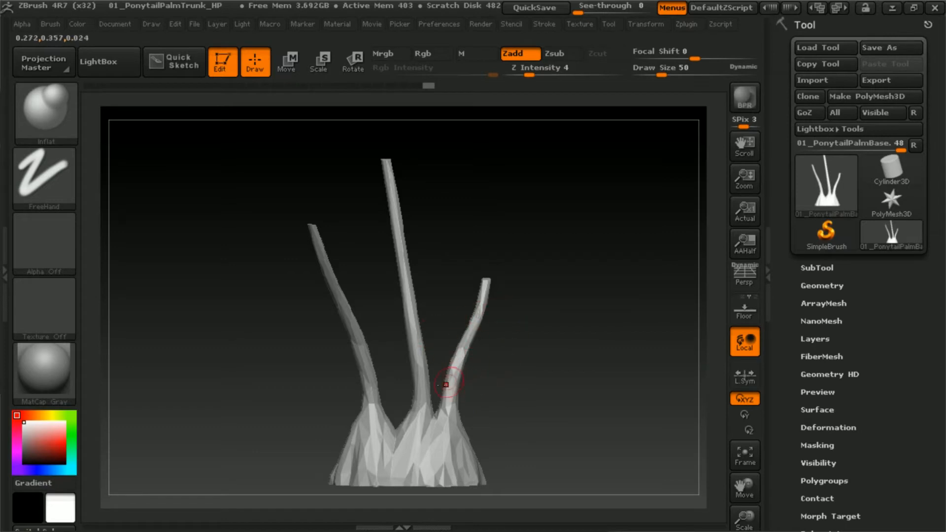
- Check the decimated trunk's wireframe and its subtool polygon and point counts
key("shift+f")
left_click_drag(517, 333, 611, 376)
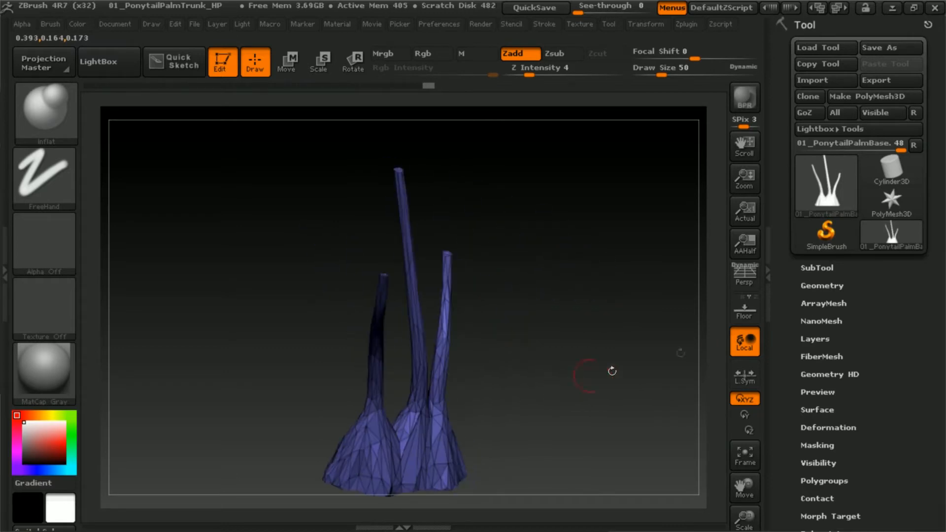
left_click(825, 269)
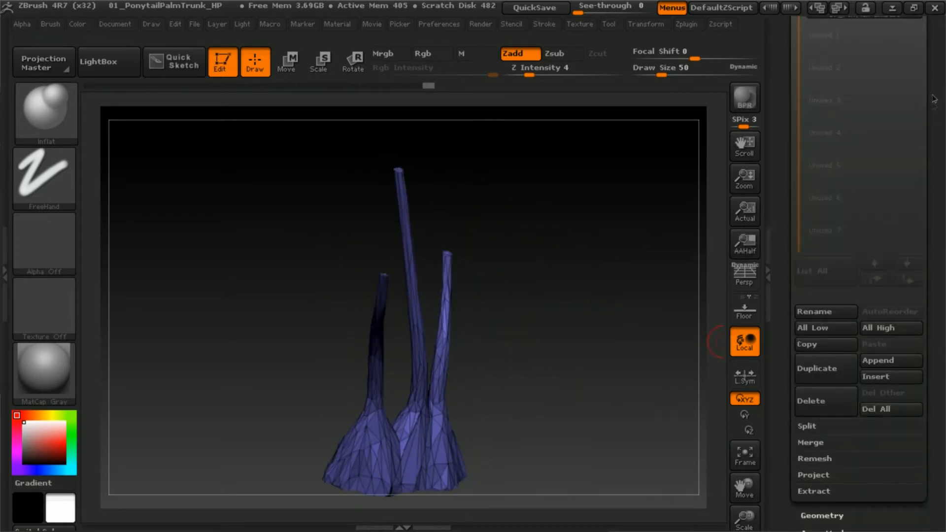
mouse_move(818, 145)
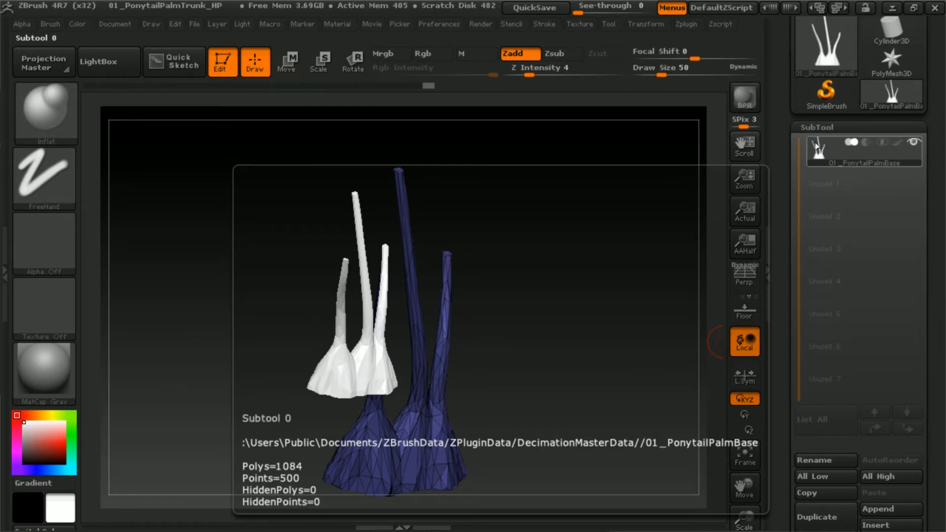
mouse_move(578, 296)
left_mouse_down()
mouse_move(599, 326)
mouse_move(684, 338)
mouse_move(554, 348)
mouse_move(590, 441)
mouse_move(549, 363)
mouse_move(572, 376)
mouse_move(550, 395)
mouse_move(585, 339)
mouse_move(576, 364)
left_mouse_up()
key("shift+f")
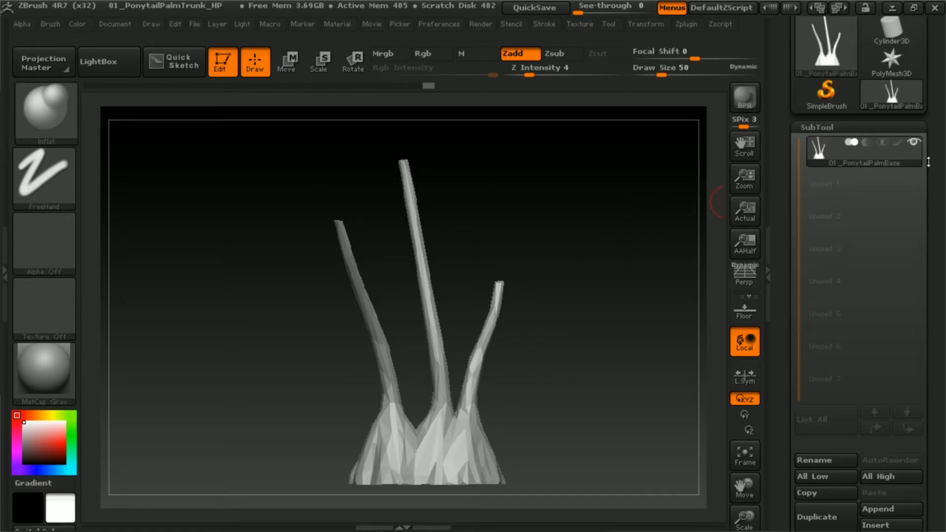
- Inspect the triangulated wireframe of the decimated trunk around its flared base and along the stems
scroll(922, 148, "down", 10)
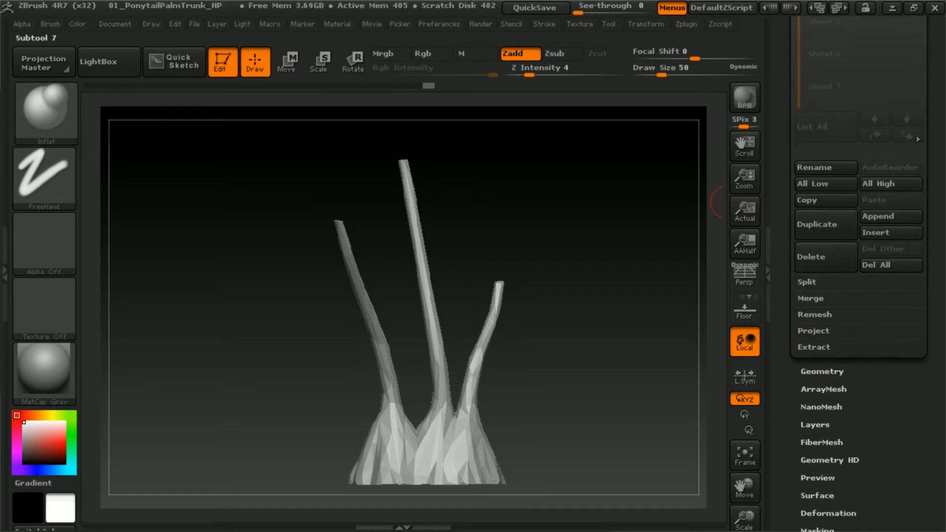
left_click_drag(848, 389, 849, 347)
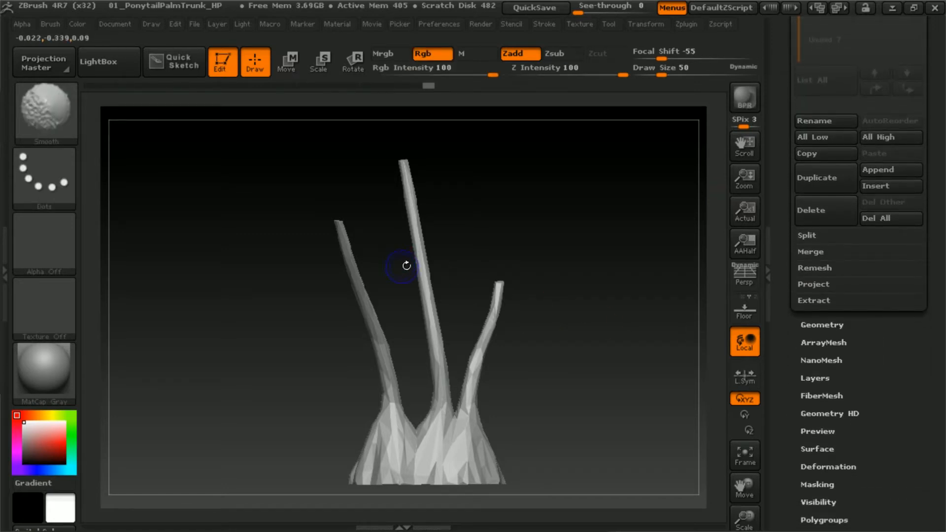
key("shift+f")
mouse_move(498, 403)
right_mouse_down("alt")
mouse_move(507, 333)
mouse_move(583, 401)
right_mouse_up("alt")
mouse_move(591, 365)
right_mouse_down("alt")
mouse_move(563, 293)
mouse_move(554, 327)
mouse_move(570, 380)
mouse_move(557, 323)
right_mouse_up("alt")
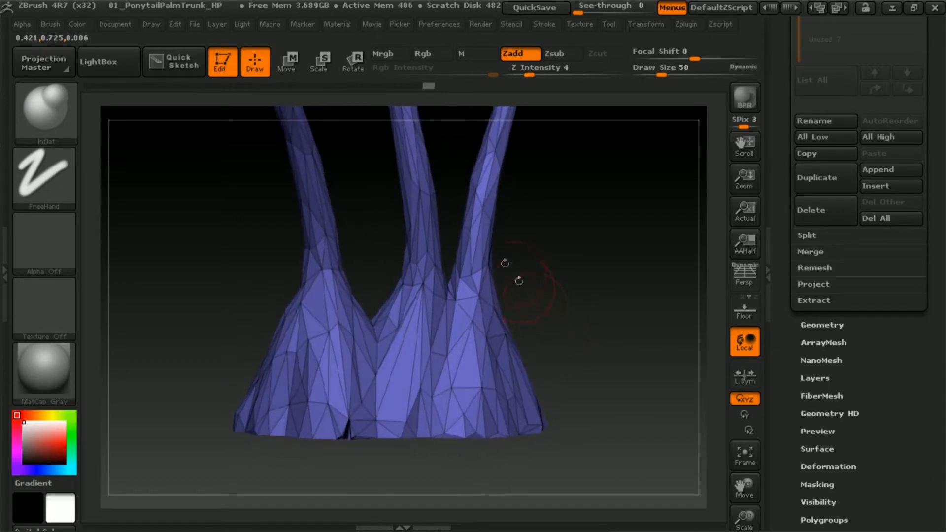
right_click_drag(557, 324, 566, 257)
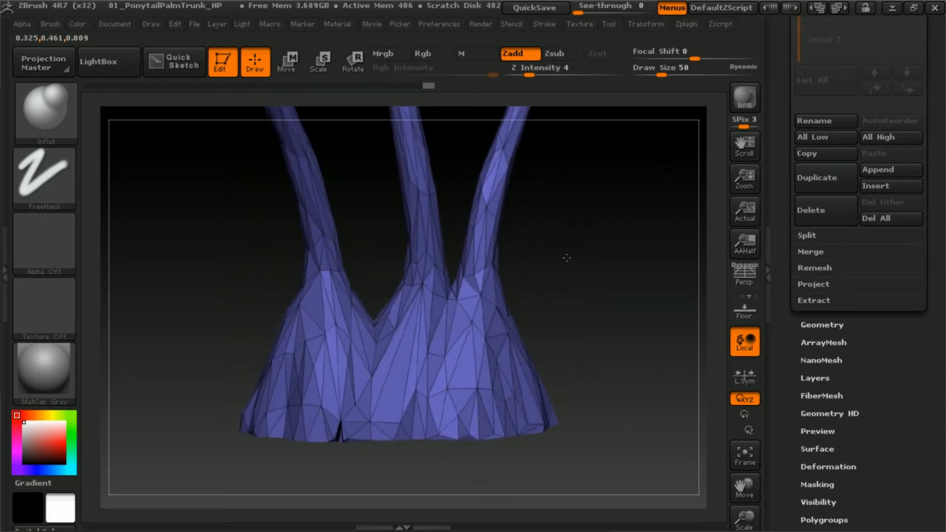
right_click_drag(573, 282, 564, 264)
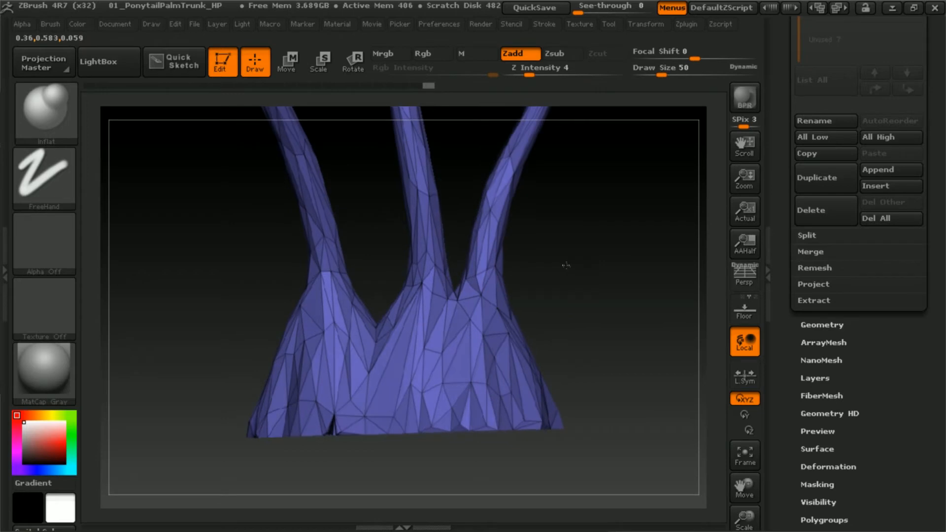
left_click_drag(592, 223, 571, 250)
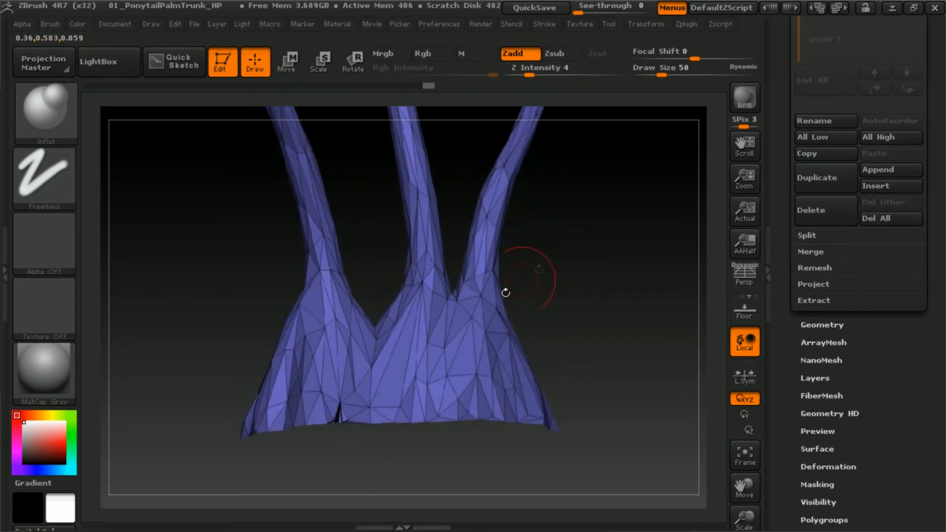
mouse_move(522, 311)
left_mouse_down()
mouse_move(541, 311)
mouse_move(547, 327)
mouse_move(527, 334)
left_mouse_up()
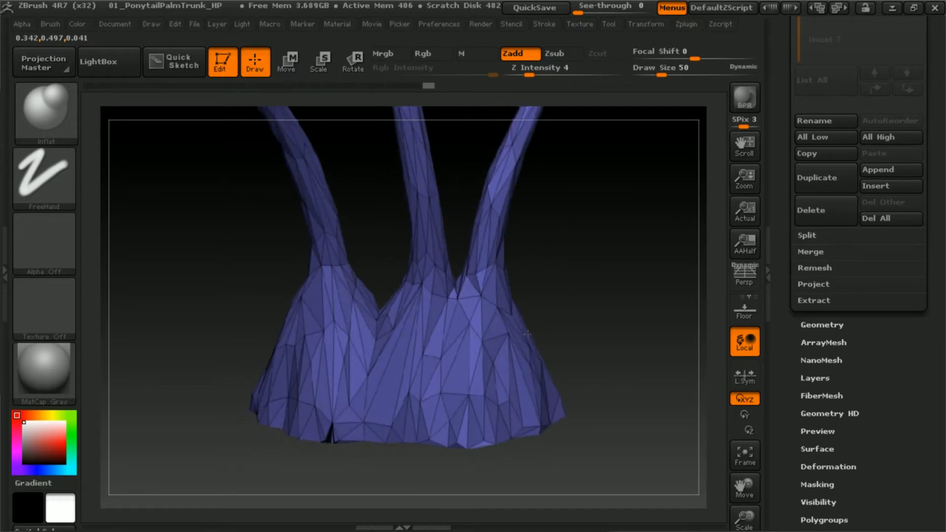
right_click_drag(545, 325, 597, 205, "alt")
mouse_move(397, 437)
right_mouse_down("ctrl")
mouse_move(404, 378)
mouse_move(357, 345)
mouse_move(440, 283)
mouse_move(468, 269)
mouse_move(485, 274)
mouse_move(377, 285)
mouse_move(390, 308)
mouse_move(364, 360)
mouse_move(437, 331)
mouse_move(375, 413)
mouse_move(411, 345)
mouse_move(376, 399)
mouse_move(395, 409)
mouse_move(449, 352)
mouse_move(483, 281)
right_mouse_up("ctrl")
right_click_drag(569, 202, 523, 338, "alt")
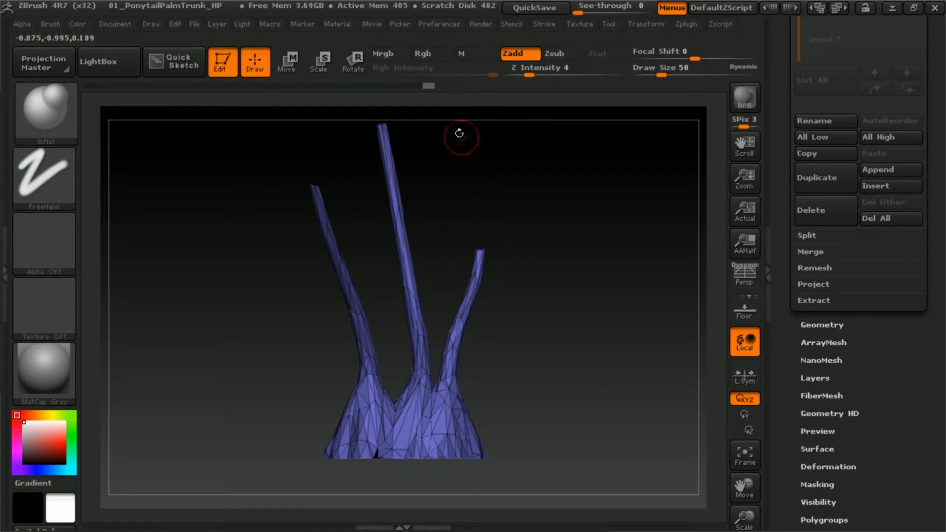
- Remesh the decimated trunk with ZRemesher using the Same polygon count option
left_click_drag(821, 359, 844, 369)
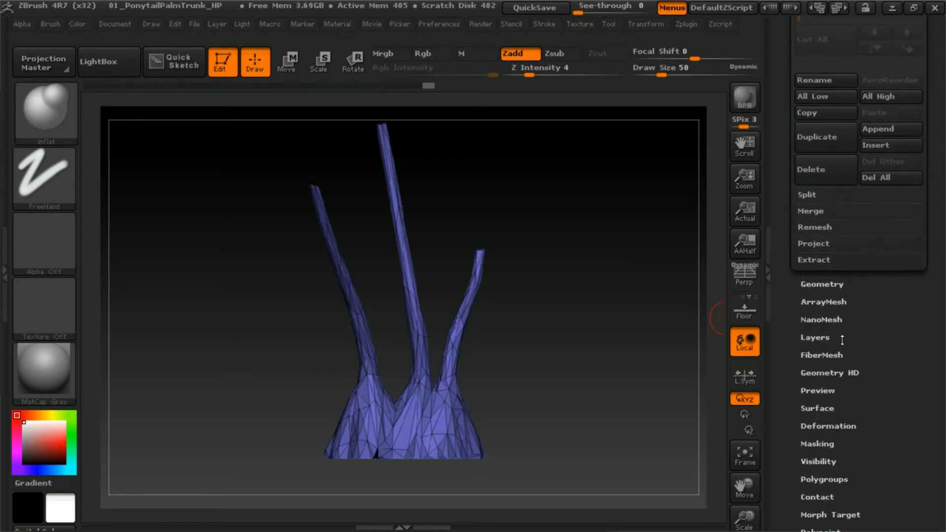
left_click(835, 288)
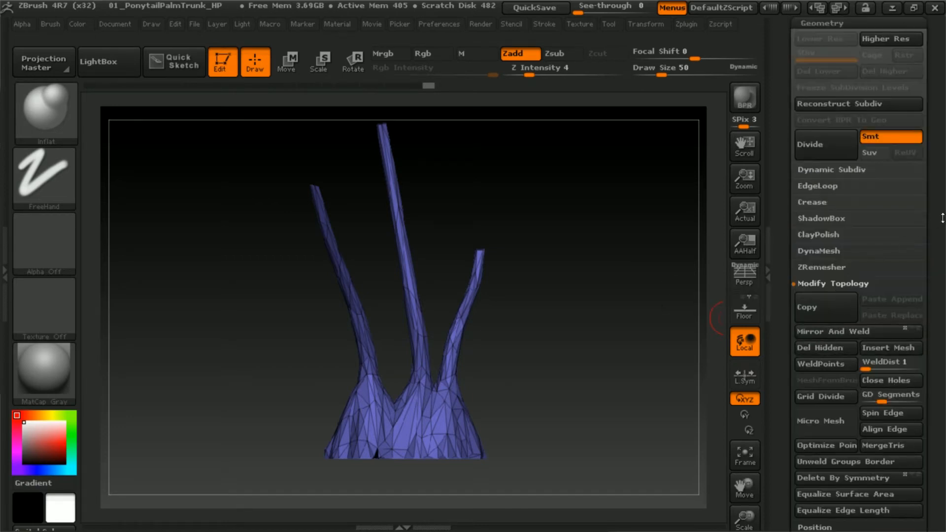
left_click_drag(945, 180, 945, 247)
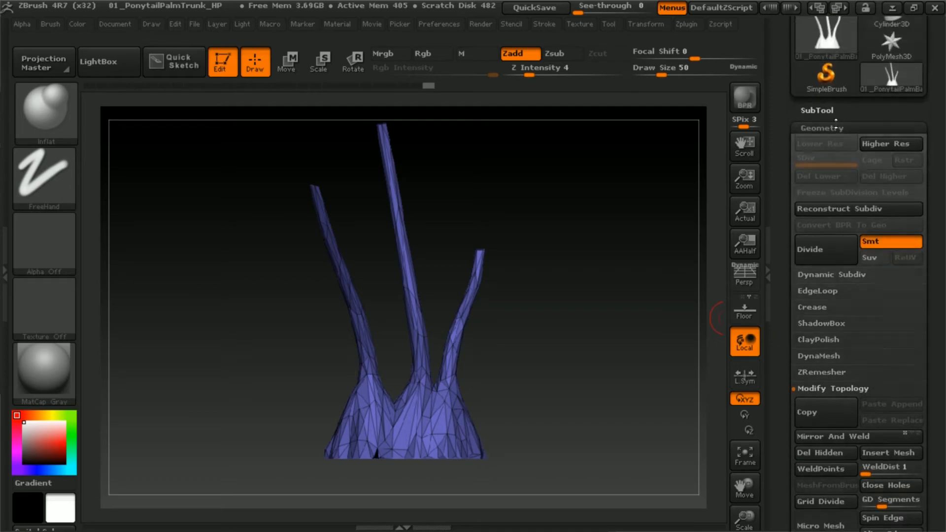
left_click(836, 128)
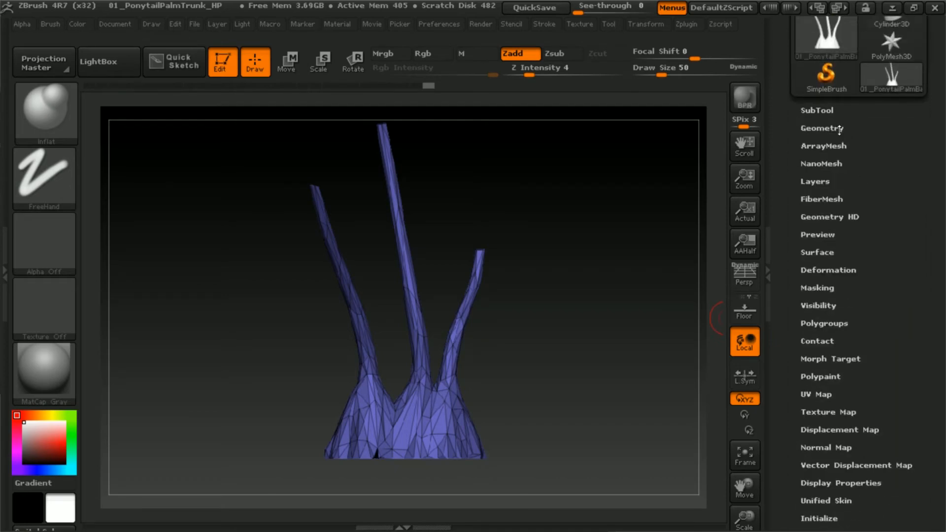
left_click(839, 130)
left_click_drag(940, 205, 881, 145)
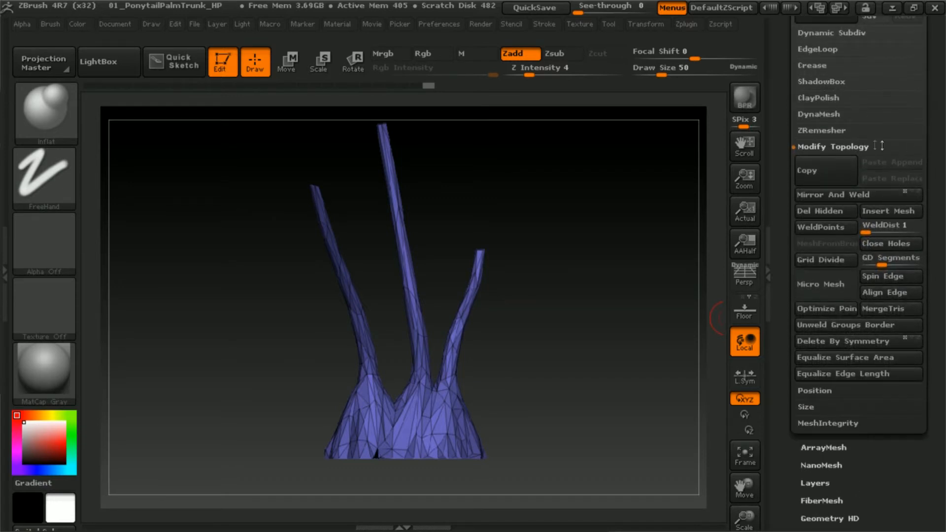
left_click(833, 130)
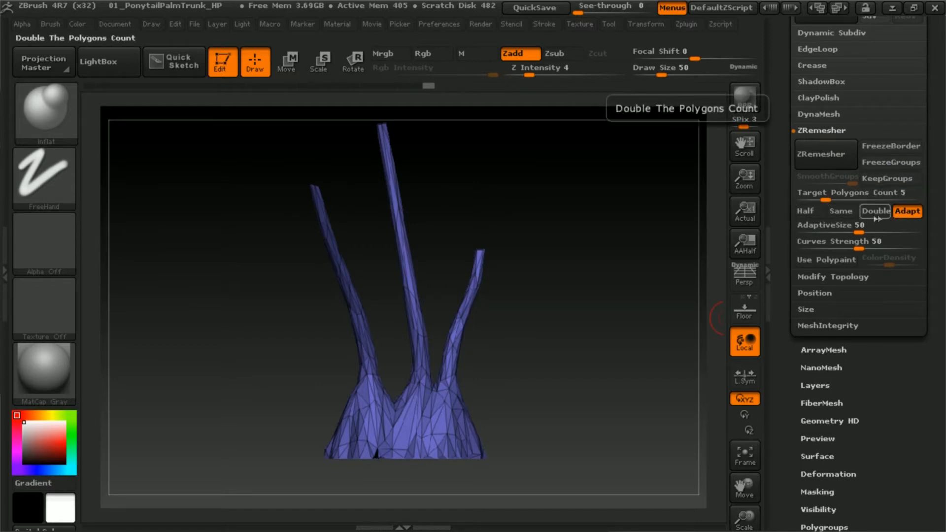
left_click(839, 210)
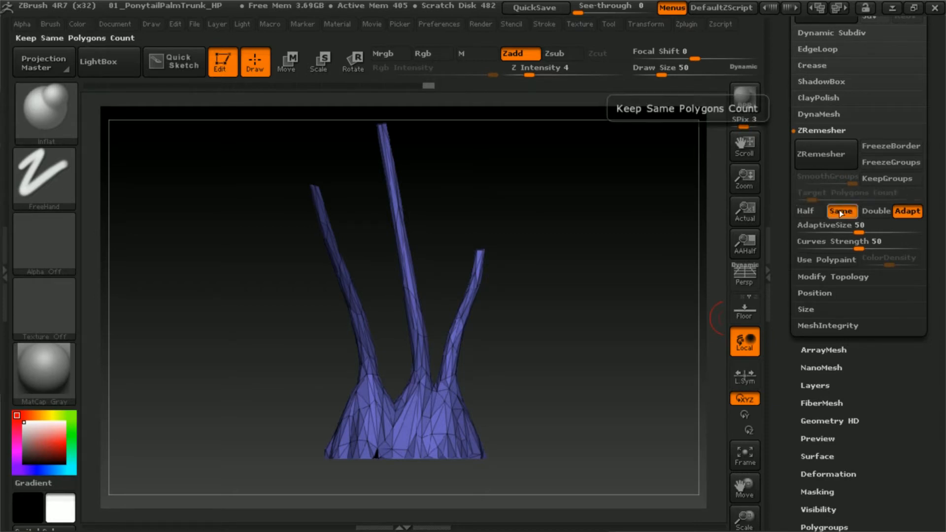
left_click(839, 167)
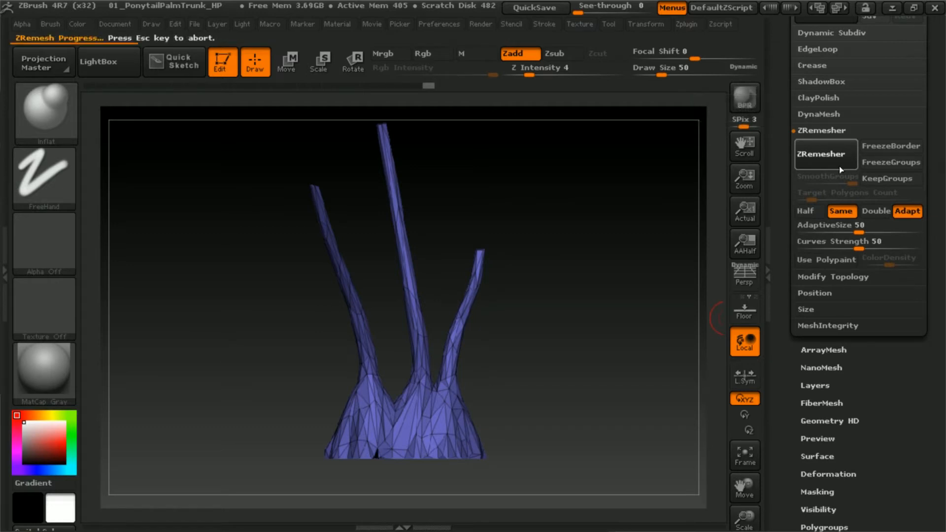
- Inspect the remeshed quad topology along the stems and around the lower edge of the trunk base
left_click_drag(533, 316, 535, 337)
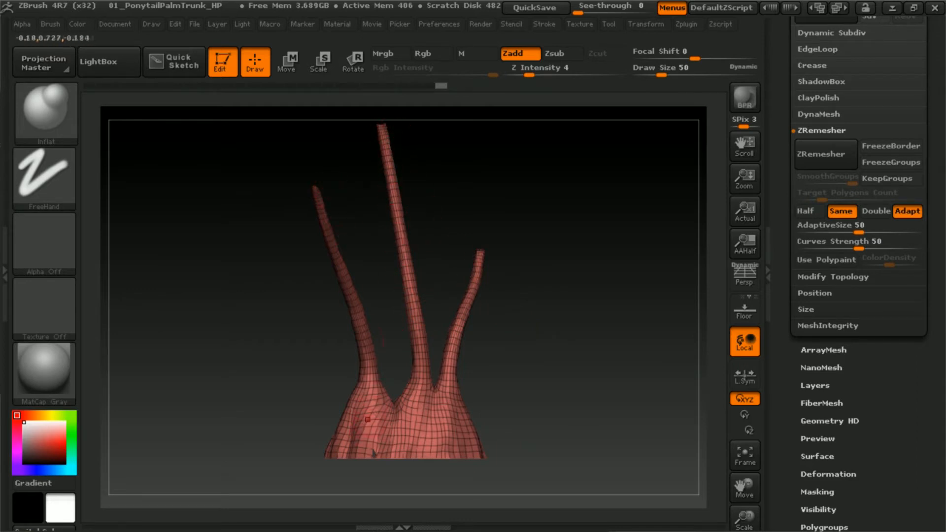
mouse_move(526, 335)
left_mouse_down()
mouse_move(513, 331)
mouse_move(566, 354)
left_mouse_up()
mouse_move(419, 168)
left_mouse_down("alt")
mouse_move(423, 215)
mouse_move(520, 252)
mouse_move(328, 237)
mouse_move(450, 338)
left_mouse_up("alt")
mouse_move(295, 262)
left_mouse_down("alt")
mouse_move(315, 301)
mouse_move(397, 283)
mouse_move(370, 224)
mouse_move(385, 253)
mouse_move(376, 257)
mouse_move(380, 224)
mouse_move(444, 227)
left_mouse_up("alt")
mouse_move(545, 243)
left_mouse_down()
mouse_move(537, 272)
mouse_move(578, 386)
mouse_move(600, 317)
mouse_move(424, 179)
mouse_move(619, 317)
mouse_move(533, 294)
left_mouse_up()
right_click_drag(532, 294, 502, 384, "ctrl")
mouse_move(448, 274)
right_mouse_down("alt")
mouse_move(466, 166)
mouse_move(405, 473)
mouse_move(423, 442)
mouse_move(481, 424)
mouse_move(473, 353)
mouse_move(468, 389)
mouse_move(433, 409)
mouse_move(424, 427)
mouse_move(380, 369)
right_mouse_up("alt")
right_click_drag(384, 330, 294, 245, "ctrl")
right_click_drag(200, 194, 353, 232)
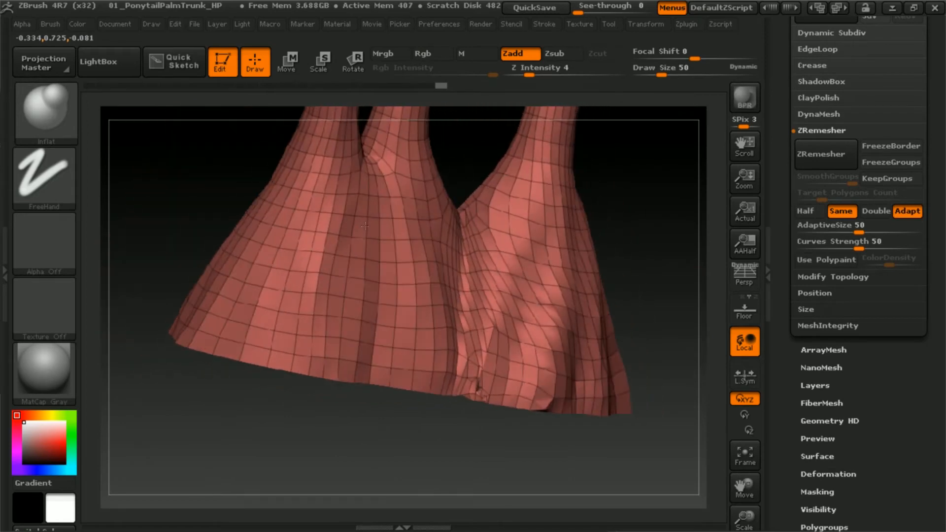
- Try to smooth the pinched polygons in the crevice at the trunk base's lower edge, and undo the stroke
mouse_move(483, 372)
right_mouse_down("ctrl")
mouse_move(514, 416)
mouse_move(492, 454)
mouse_move(441, 401)
mouse_move(435, 289)
right_mouse_up("ctrl")
key("shift")
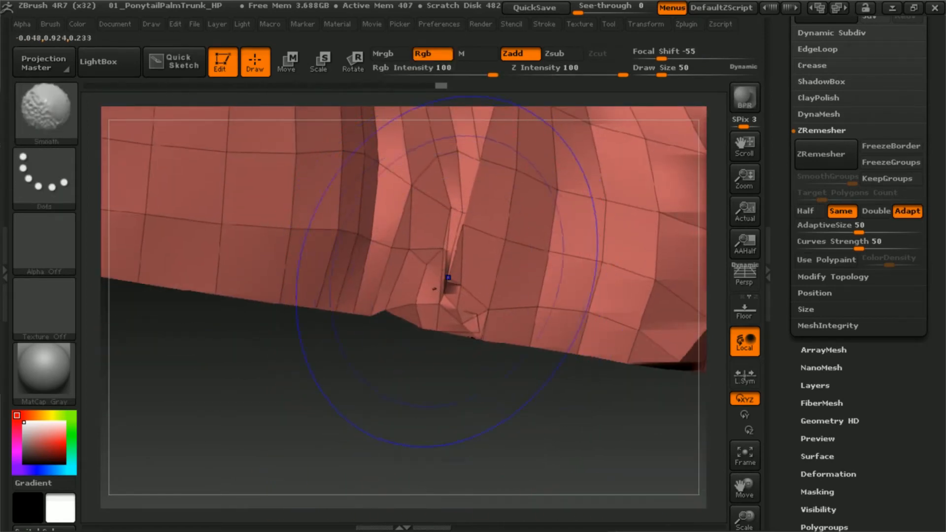
key("shift")
left_click_drag(452, 283, 452, 272, "shift")
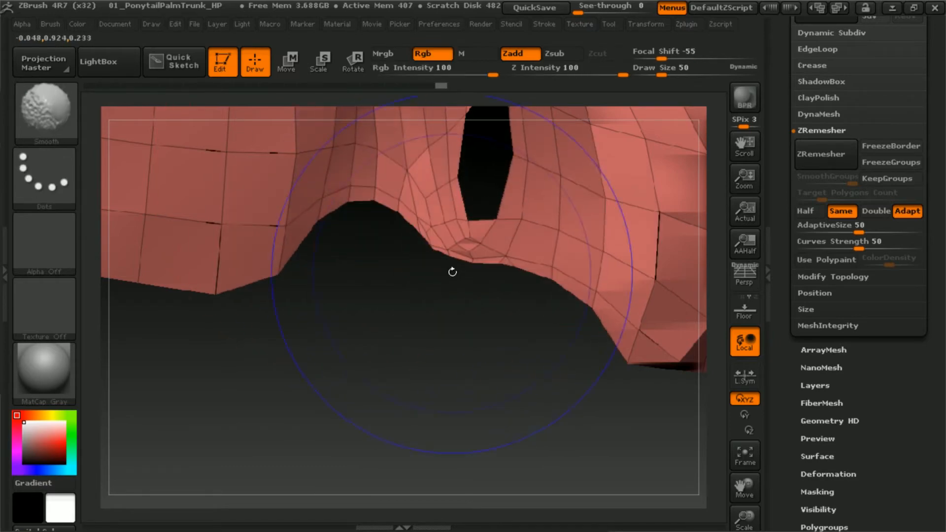
key("ctrl+z")
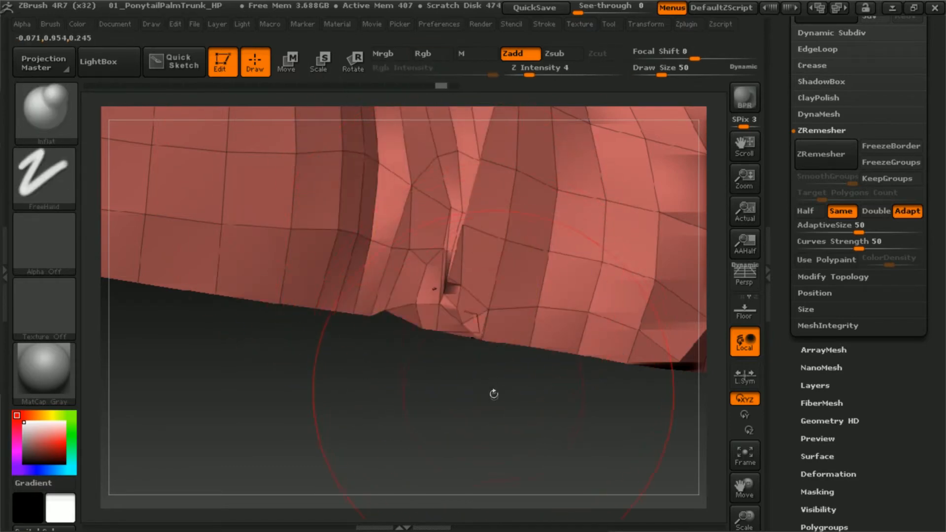
- Undo the remesh, check the decimated base's lower edge, and step back through the history to the high-poly trunk
right_click_drag(494, 394, 485, 233, "ctrl")
mouse_move(574, 395)
right_mouse_down("ctrl")
mouse_move(581, 348)
mouse_move(611, 281)
mouse_move(443, 261)
mouse_move(587, 255)
mouse_move(655, 286)
mouse_move(529, 296)
mouse_move(485, 401)
right_mouse_up("ctrl")
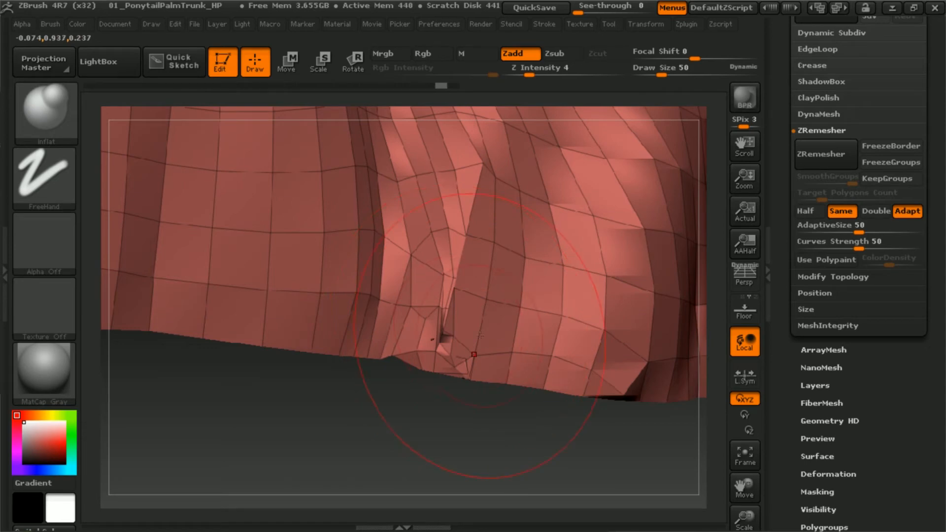
key("ctrl+z")
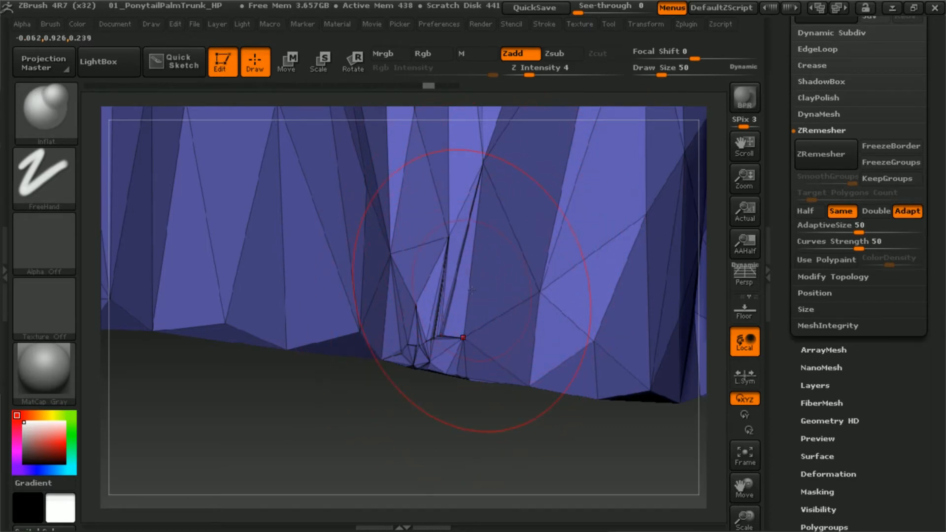
mouse_move(475, 356)
right_mouse_down("ctrl")
mouse_move(483, 257)
mouse_move(465, 252)
mouse_move(451, 254)
mouse_move(466, 268)
mouse_move(509, 412)
mouse_move(525, 378)
mouse_move(507, 276)
mouse_move(473, 226)
right_mouse_up("ctrl")
right_click_drag(355, 245, 400, 254)
right_click_drag(553, 315, 506, 381, "alt")
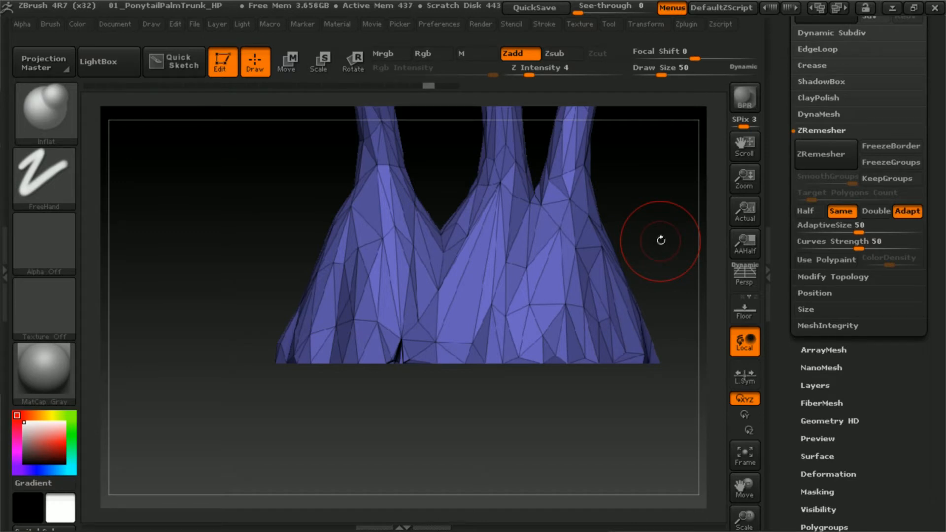
key("ctrl")
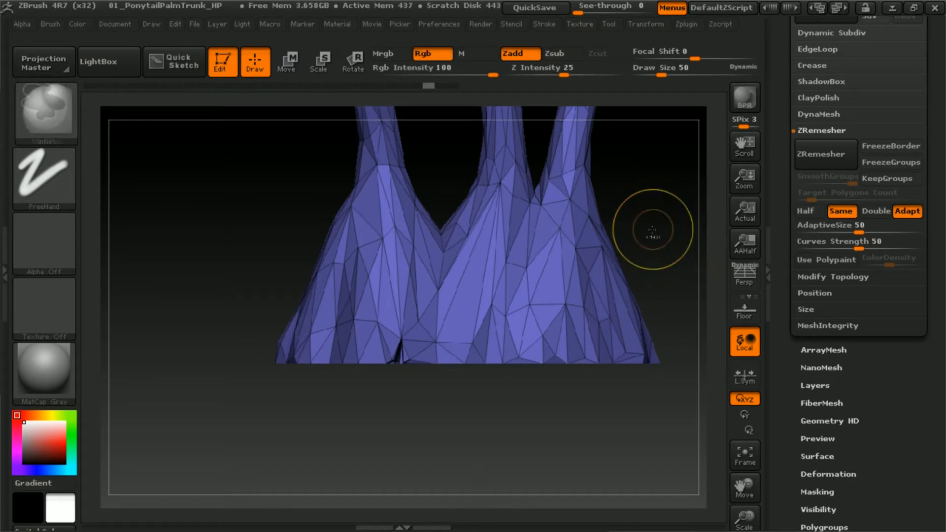
left_click_drag(646, 205, 637, 239)
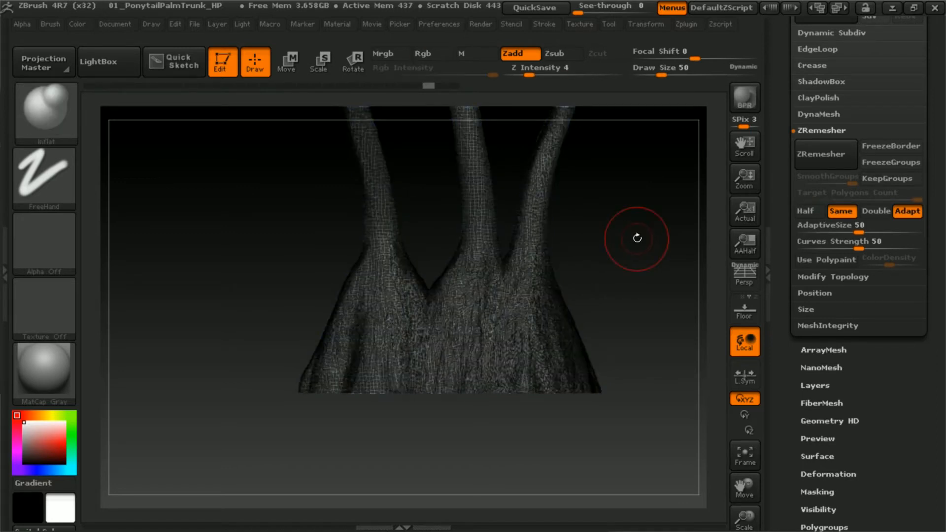
- Hide the wireframe and examine the high-poly trunk's bark detail along the lower edge of its base
key("shift")
key("shift+f")
mouse_move(481, 348)
right_mouse_down("ctrl")
mouse_move(408, 463)
mouse_move(397, 370)
mouse_move(495, 325)
mouse_move(450, 399)
mouse_move(490, 399)
mouse_move(466, 364)
mouse_move(520, 375)
mouse_move(493, 335)
mouse_move(514, 292)
right_mouse_up("ctrl")
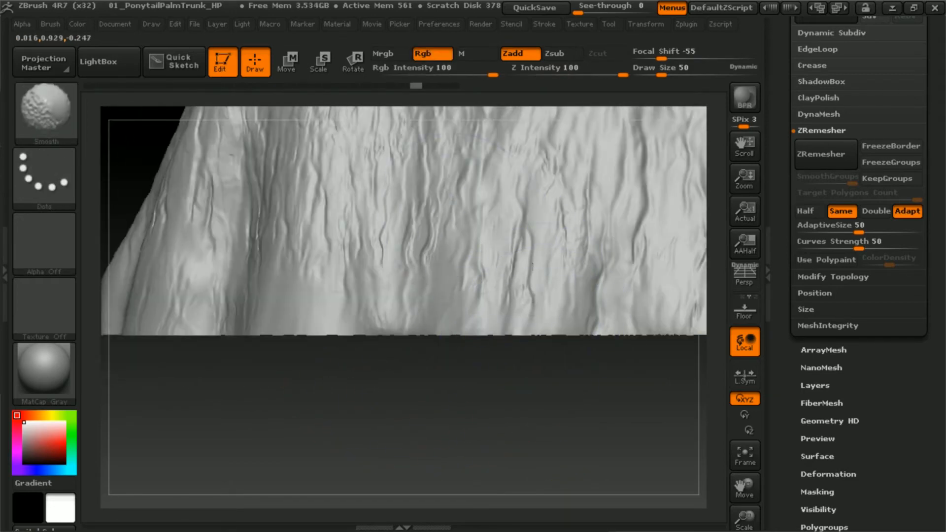
right_click_drag(537, 230, 550, 295, "ctrl")
mouse_move(680, 171)
right_mouse_down("alt")
mouse_move(616, 279)
mouse_move(619, 217)
right_mouse_up("alt")
mouse_move(615, 274)
right_mouse_down("alt")
mouse_move(593, 332)
mouse_move(602, 340)
mouse_move(571, 321)
right_mouse_up("alt")
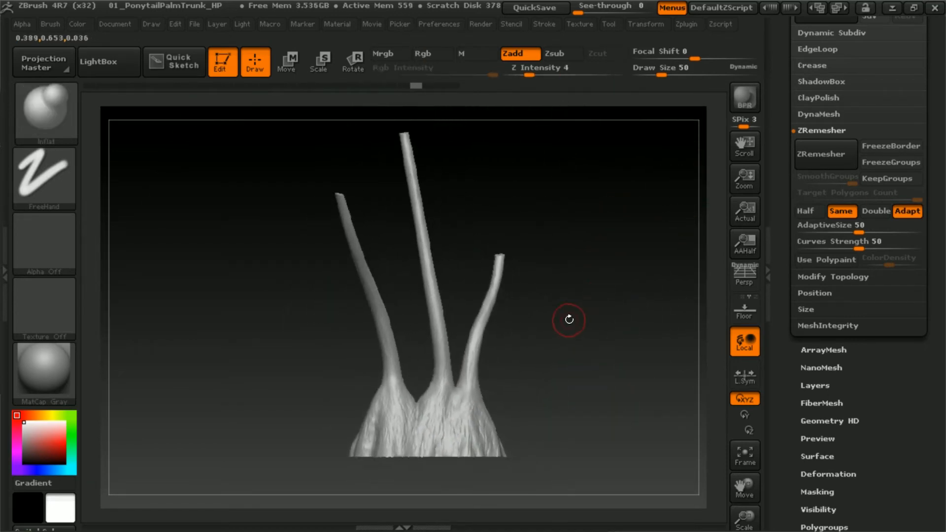
- Try to decimate the high-poly trunk with Decimation Master at 2 k Polys
left_click(550, 68)
key("Return")
left_click(686, 25)
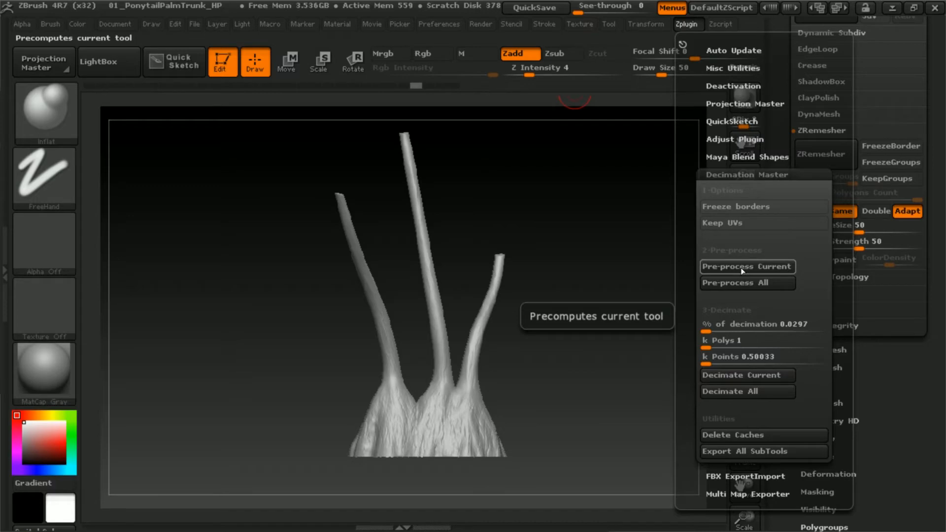
left_click(723, 340)
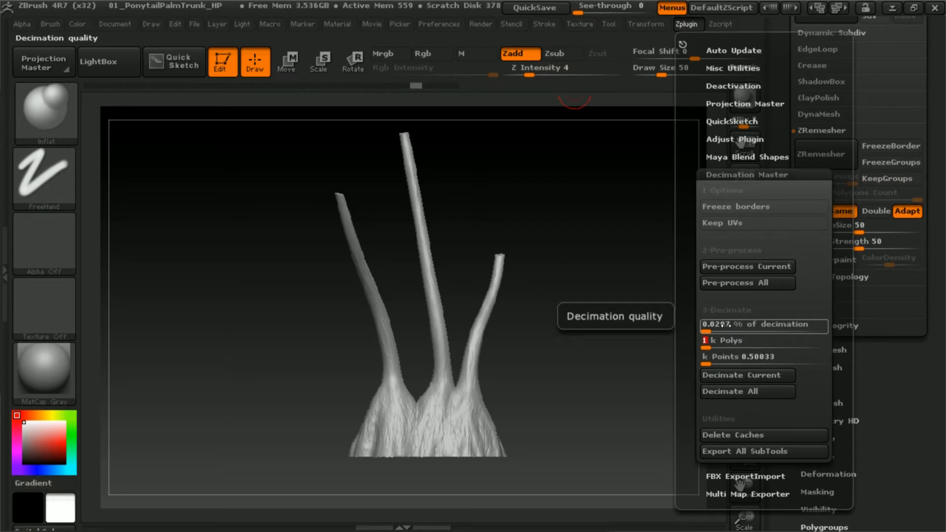
key("Return")
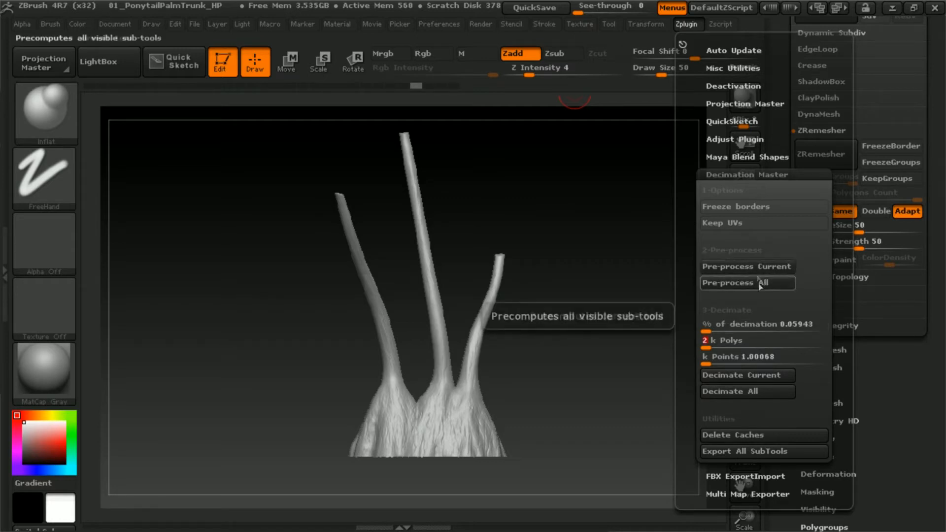
left_click(765, 376)
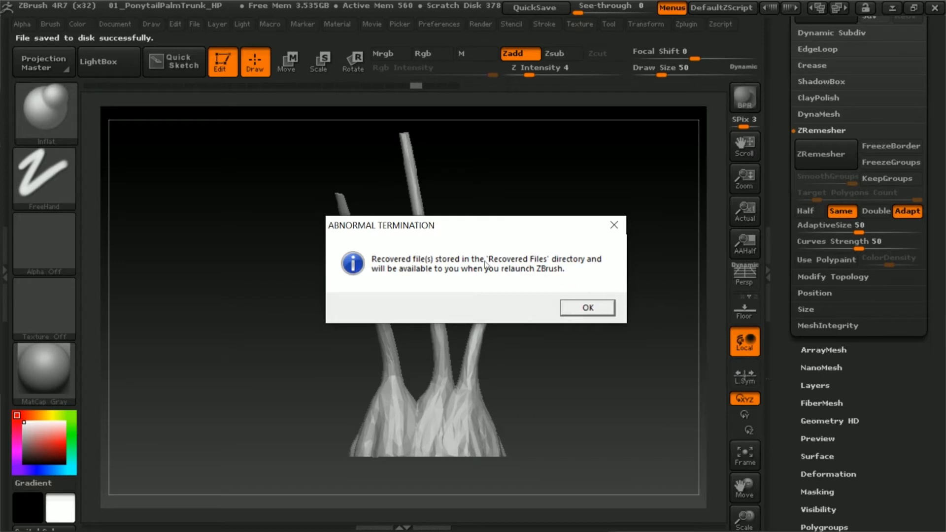
- Dismiss the abnormal termination notice and relaunch ZBrush
left_click(582, 310)
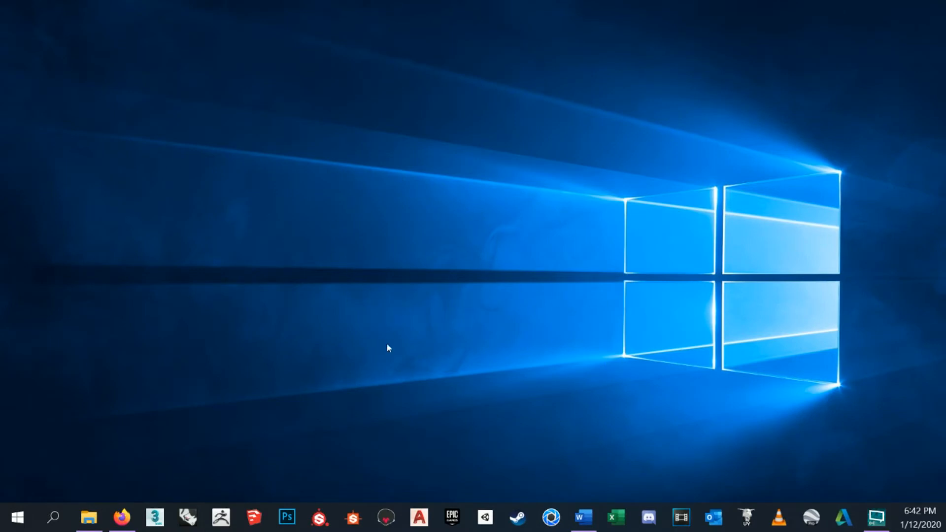
left_click(223, 516)
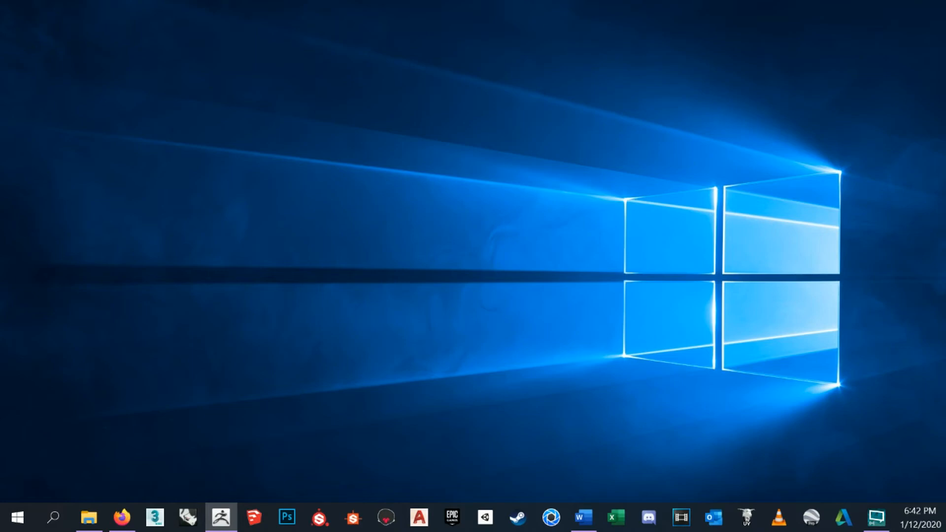
left_click(221, 517)
left_click(663, 22)
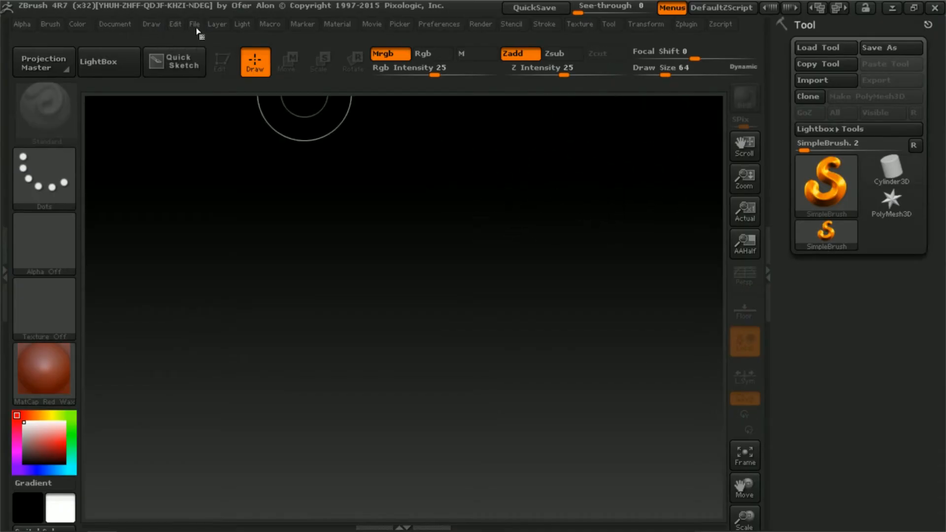
- Open the project 01_PonytailPalmTrunk_HP.ZPR from Pavor > Project Folder > Ponytail Palm > Zbrush on Main Storage (B:)
left_click(194, 24)
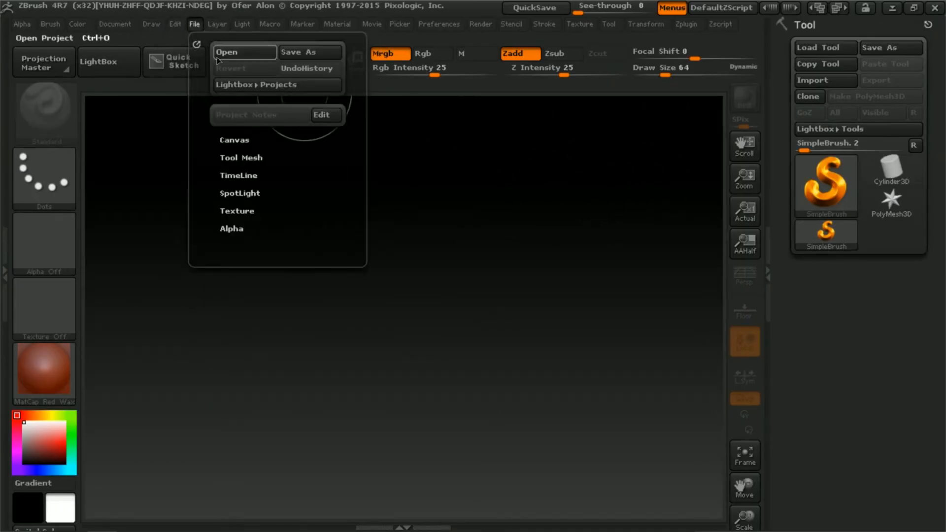
left_click(220, 57)
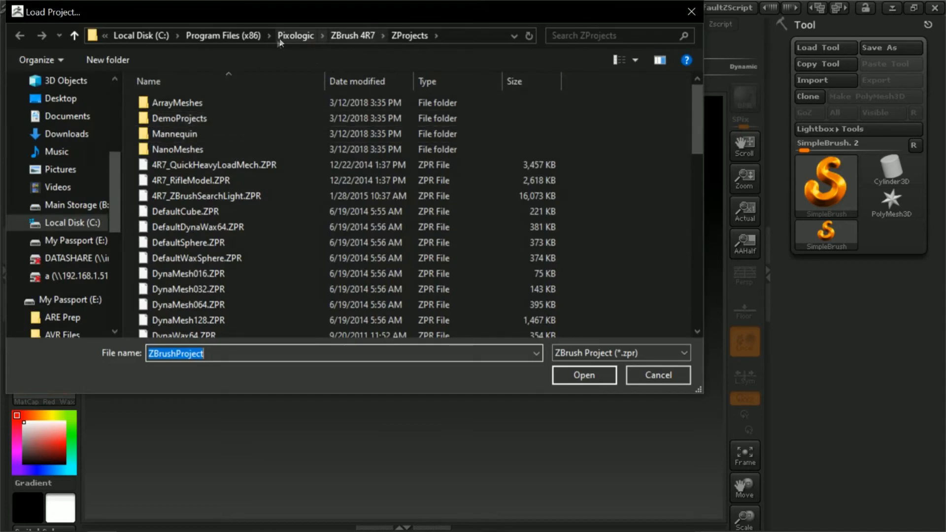
scroll(113, 148, "up", 4)
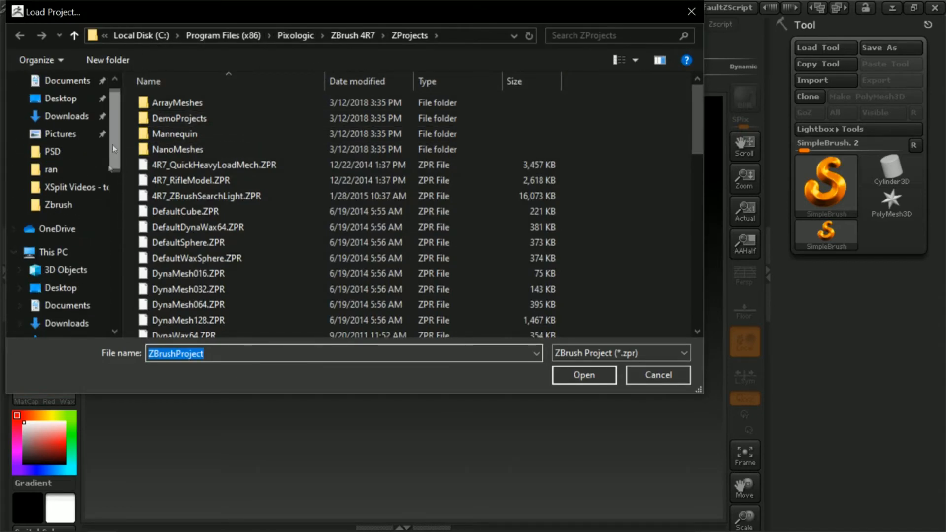
left_click(70, 248)
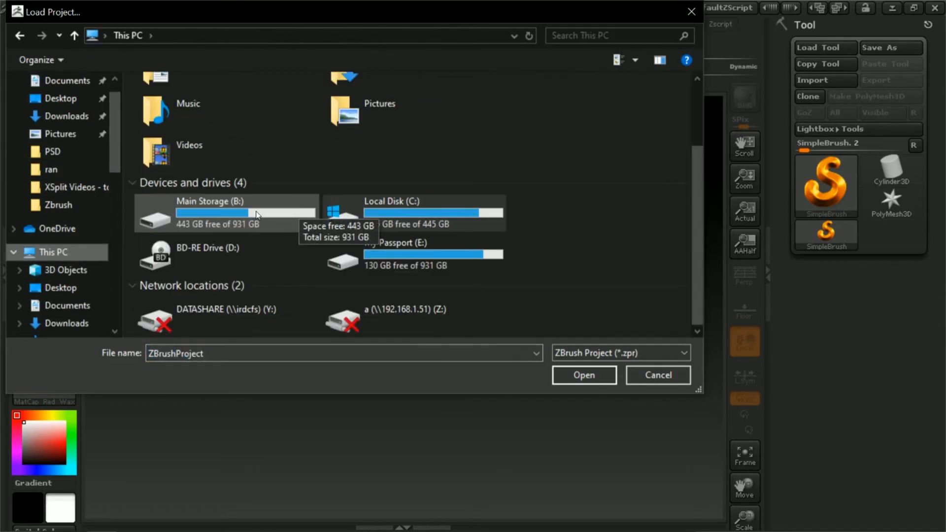
double_click(256, 214)
double_click(210, 196)
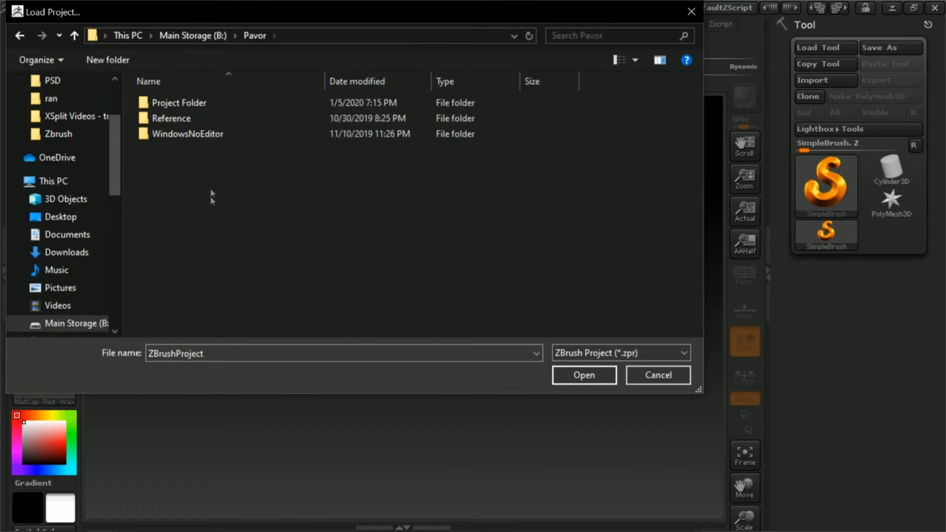
double_click(200, 101)
double_click(205, 154)
double_click(201, 149)
left_click(212, 107)
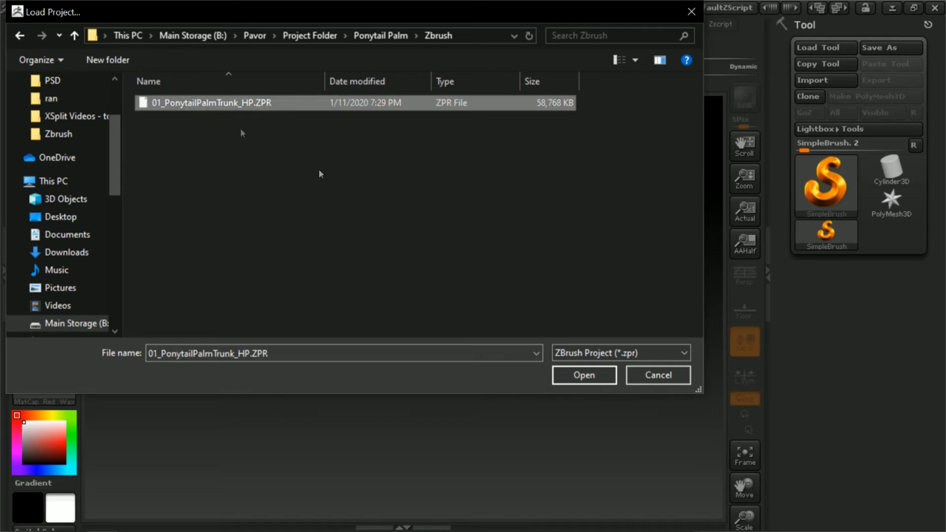
left_click(572, 381)
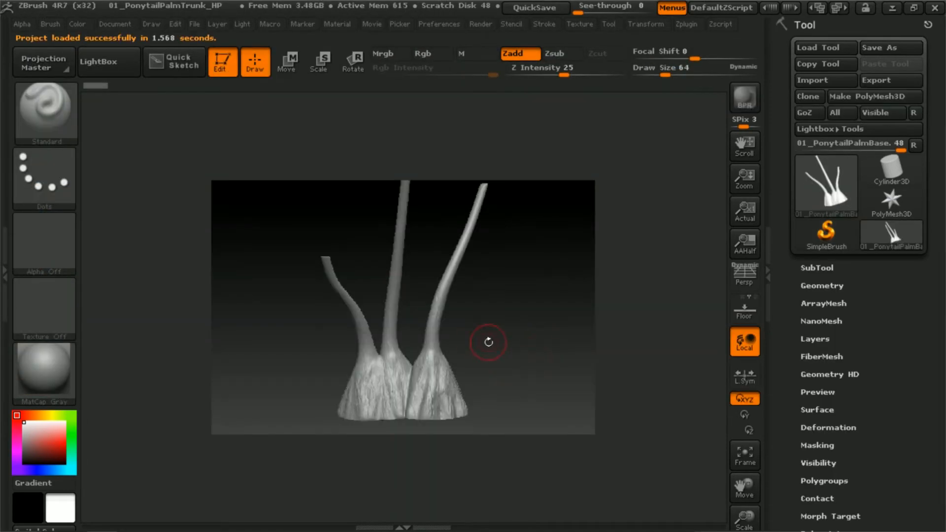
- Enlarge the canvas view and mask a thin strip along the bottom edge of the trunk's base
left_click_drag(488, 338, 547, 259)
left_click_drag(745, 177, 756, 237)
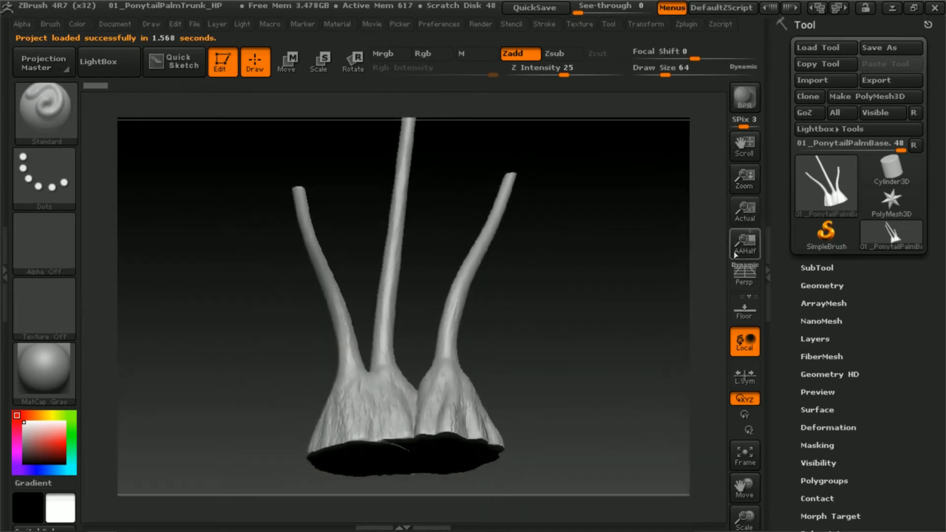
left_click_drag(608, 305, 596, 349)
left_click_drag(575, 395, 525, 419)
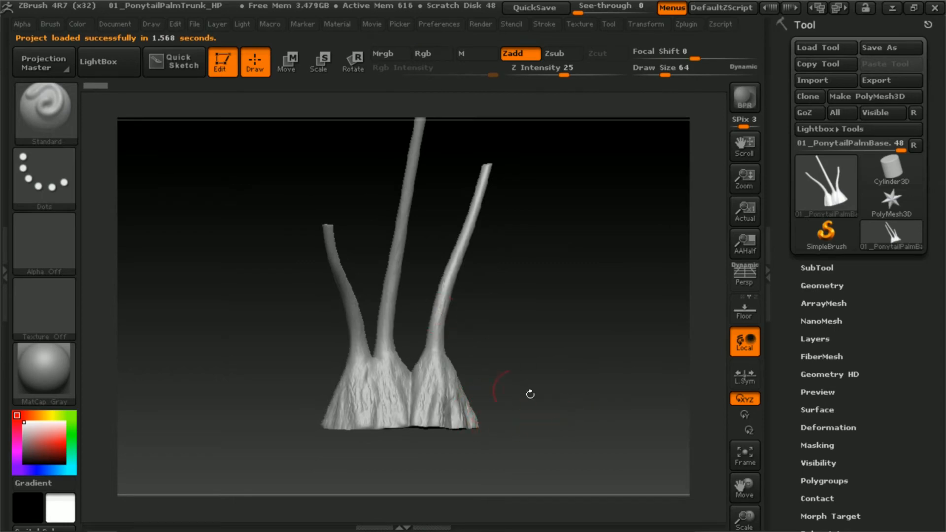
key("ctrl")
mouse_move(520, 300)
left_mouse_down("alt")
mouse_move(534, 373)
mouse_move(517, 312)
left_mouse_up("alt")
mouse_move(539, 449)
left_mouse_down("ctrl")
mouse_move(256, 433)
mouse_move(243, 414)
left_mouse_up("ctrl")
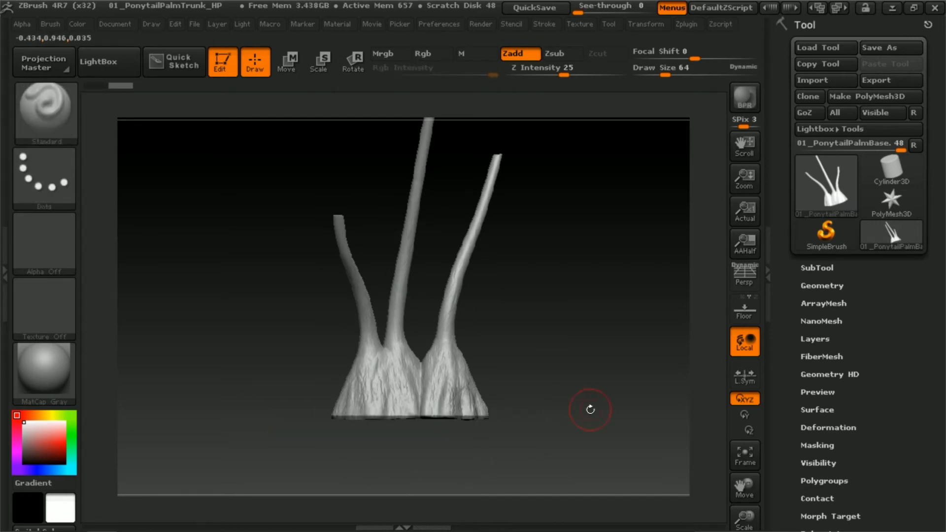
- Invert the mask so only the strip along the trunk's bottom edge stays unmasked
left_click_drag(847, 327, 844, 298)
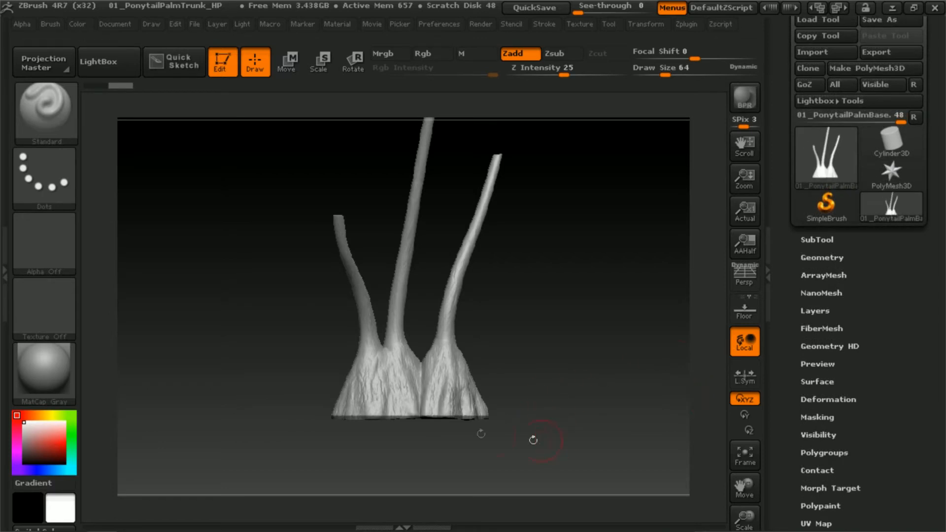
left_click_drag(830, 298, 836, 226)
left_click_drag(851, 391, 839, 346)
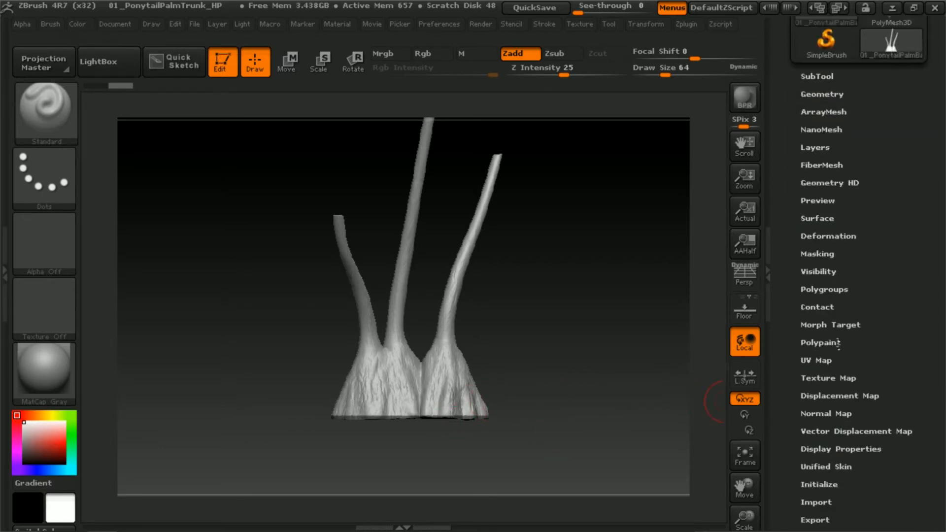
left_click(820, 255)
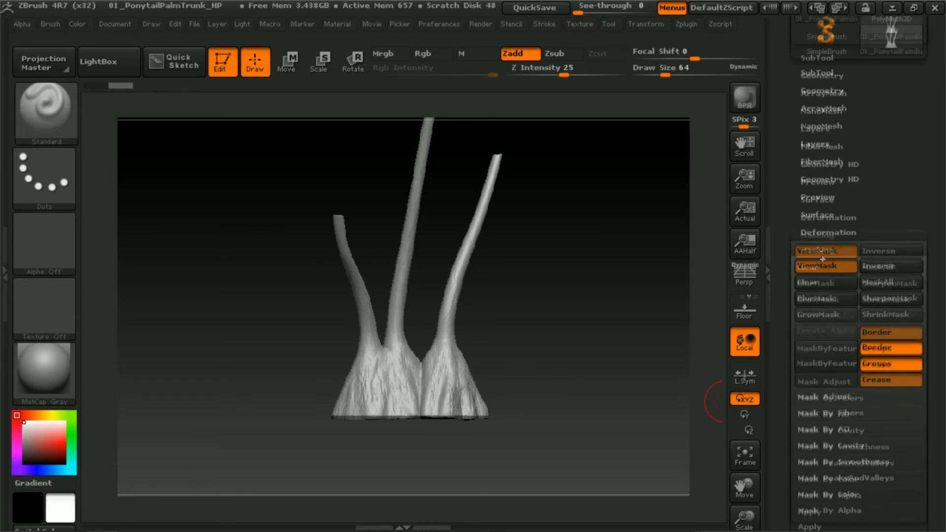
left_click(869, 231)
left_click_drag(846, 172, 844, 215)
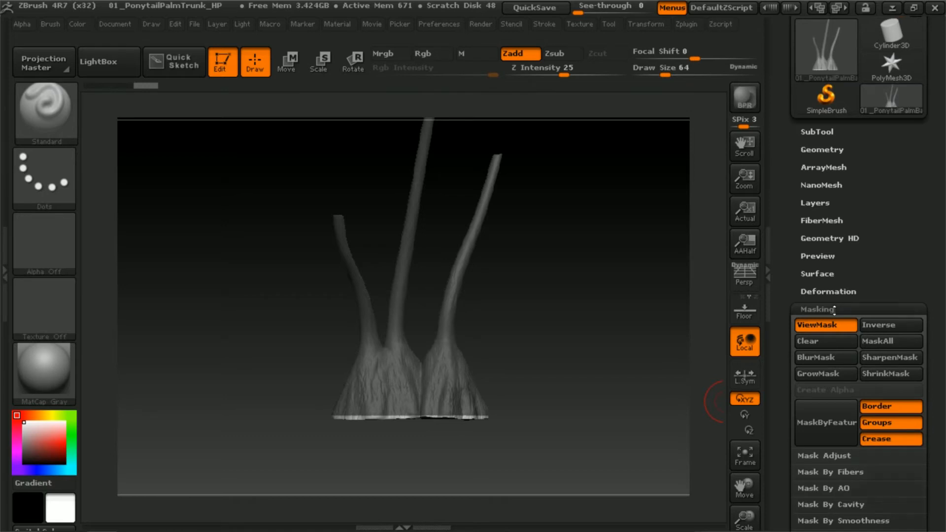
left_click(834, 310)
- Hide the unmasked strip of polygons along the bottom edge of the trunk's base
left_click(833, 150)
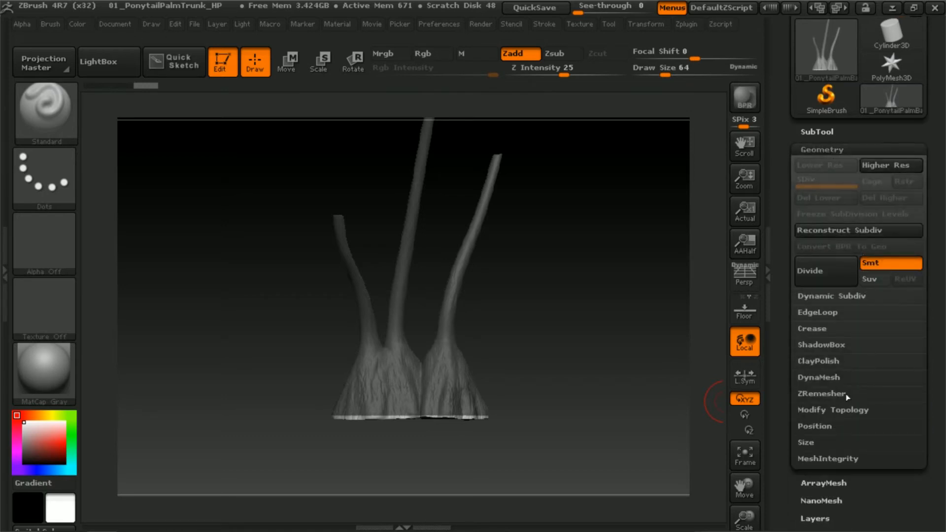
left_click_drag(933, 365, 914, 309)
left_click(866, 344)
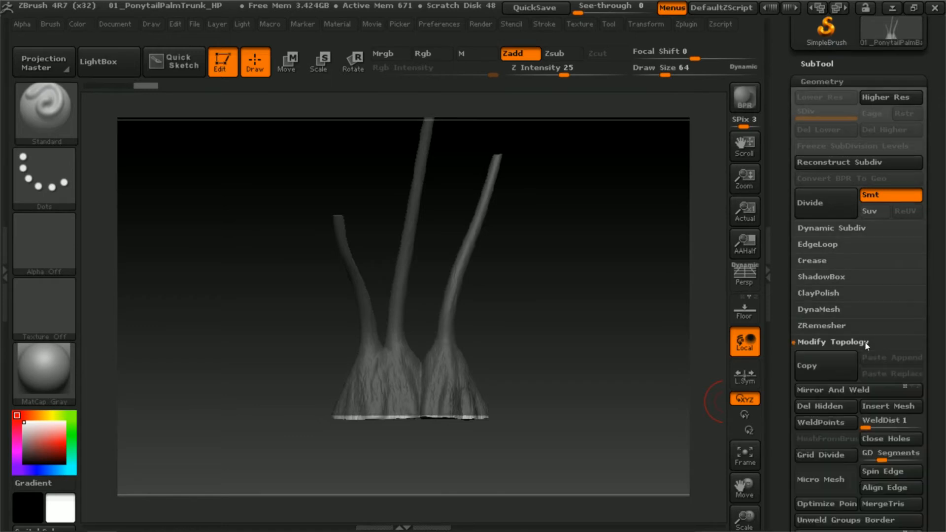
left_click_drag(941, 329, 929, 286)
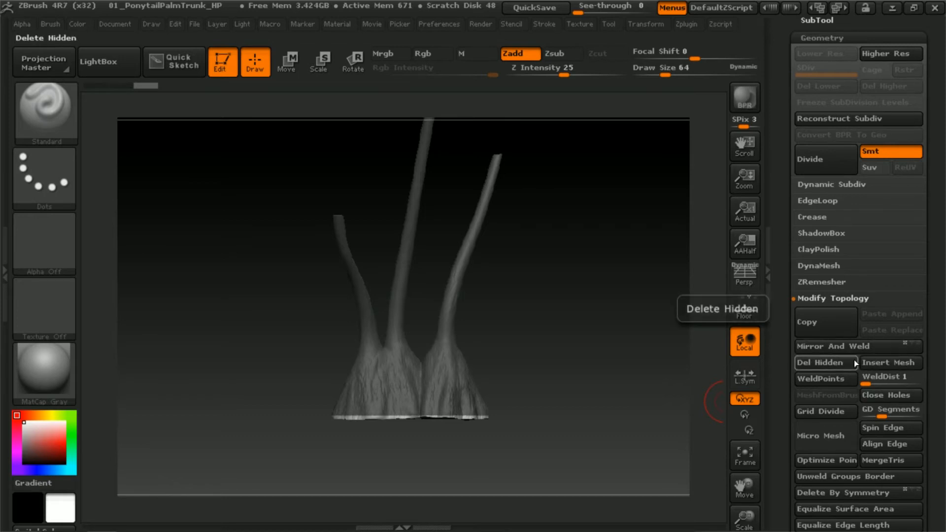
mouse_move(930, 323)
left_mouse_down()
mouse_move(929, 256)
mouse_move(933, 321)
left_mouse_up()
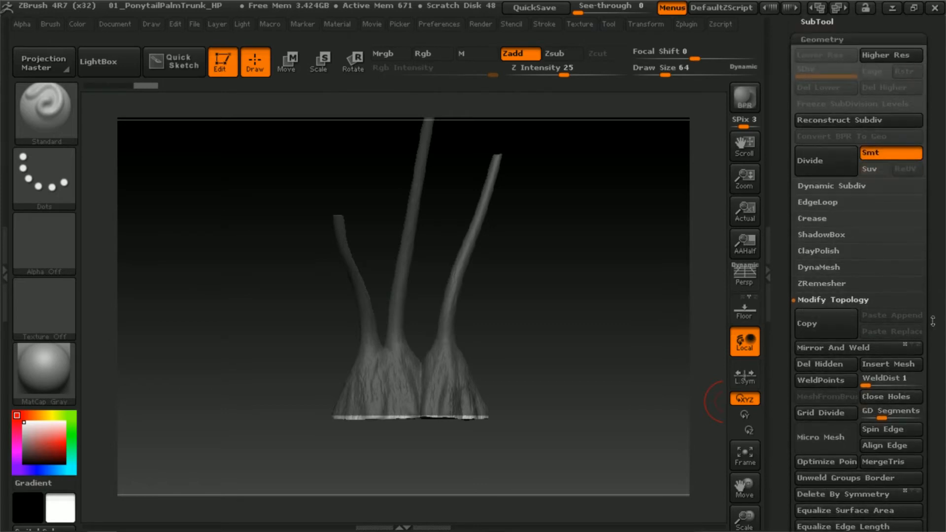
left_click(829, 23)
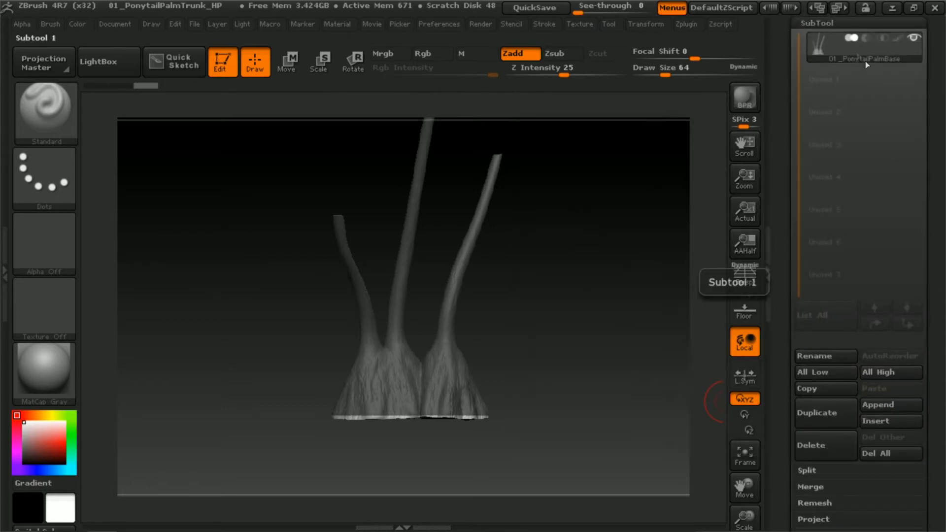
left_click(829, 23)
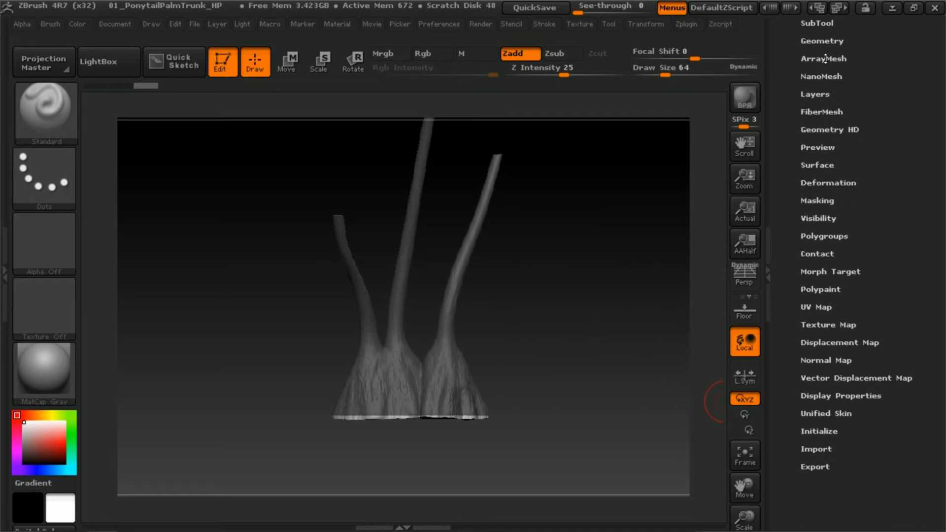
left_click(826, 219)
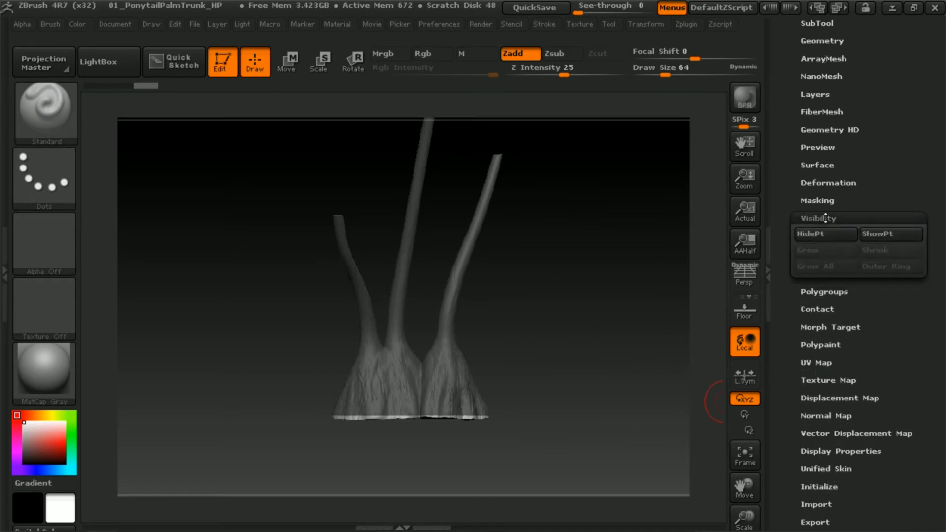
left_click(830, 232)
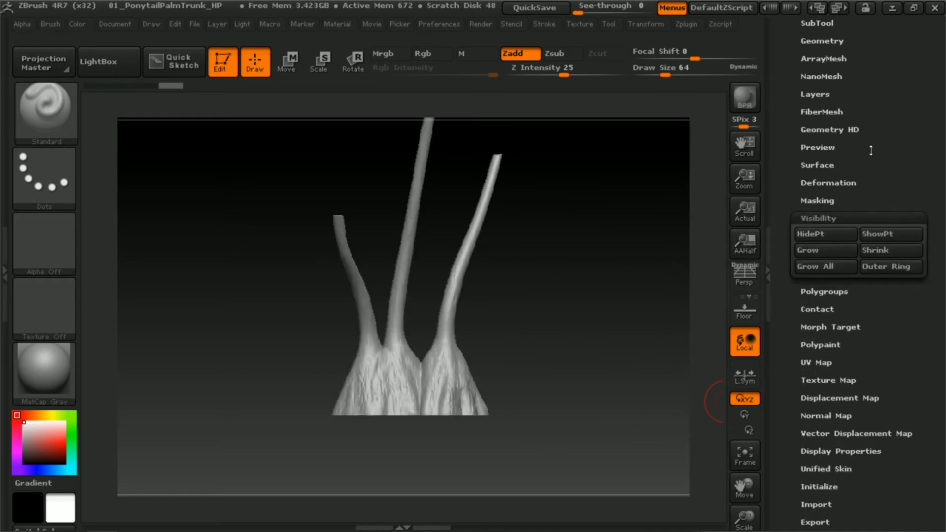
- Delete the hidden geometry from the trunk mesh
scroll(833, 172, "up", 3)
left_click(833, 145)
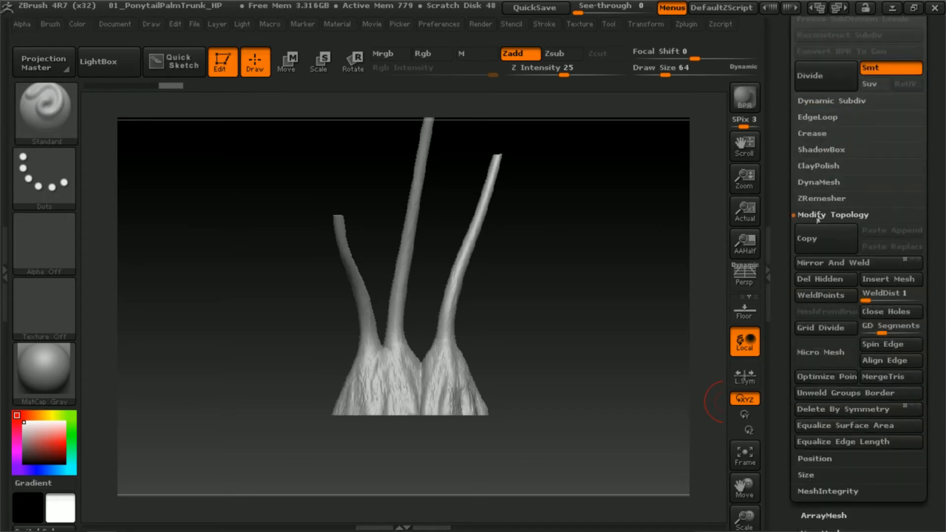
left_click(837, 280)
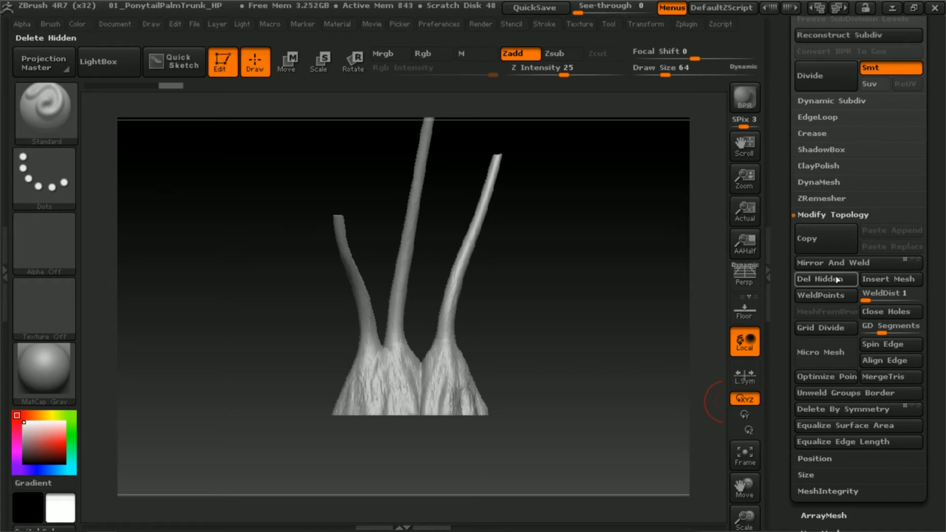
- Save the project as 01_PonytailPalmTrunk_HP in the Zbrush folder, replacing the existing file
left_click(196, 25)
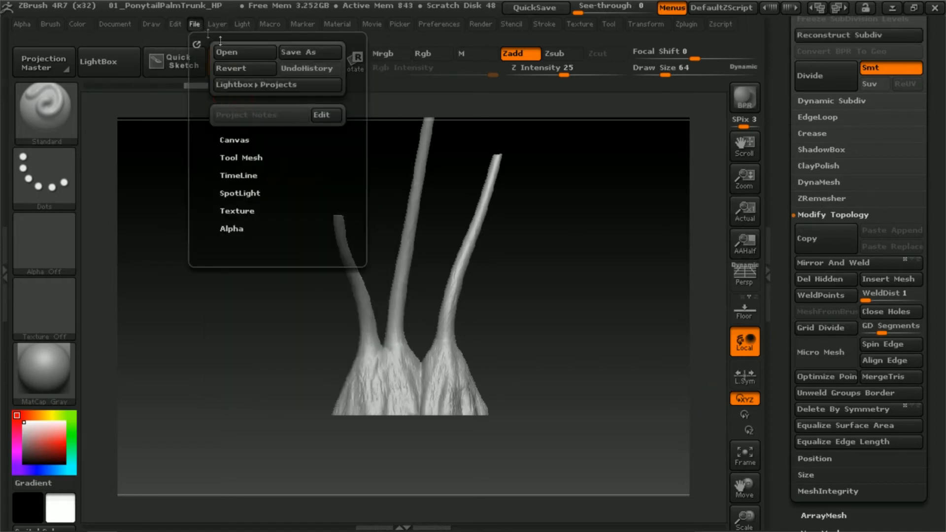
left_click(305, 52)
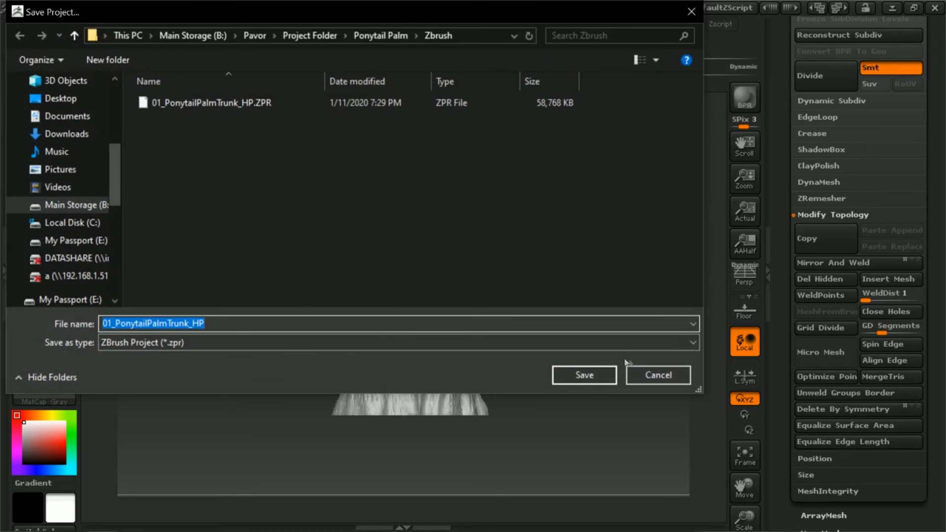
left_click(605, 375)
left_click(510, 261)
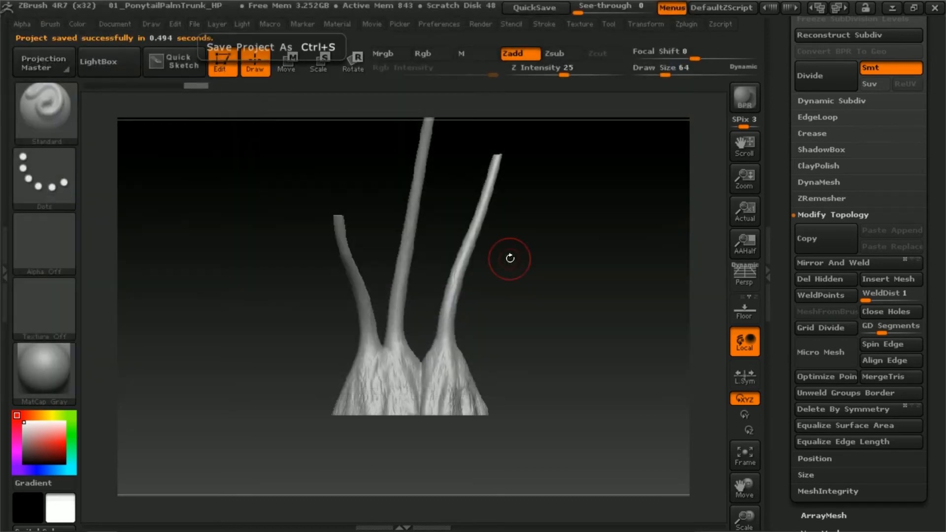
- Pre-process the current trunk subtool in Decimation Master
mouse_move(517, 257)
left_mouse_down("alt")
mouse_move(535, 290)
mouse_move(535, 333)
mouse_move(508, 425)
mouse_move(503, 307)
mouse_move(554, 332)
left_mouse_up("alt")
right_click(484, 379)
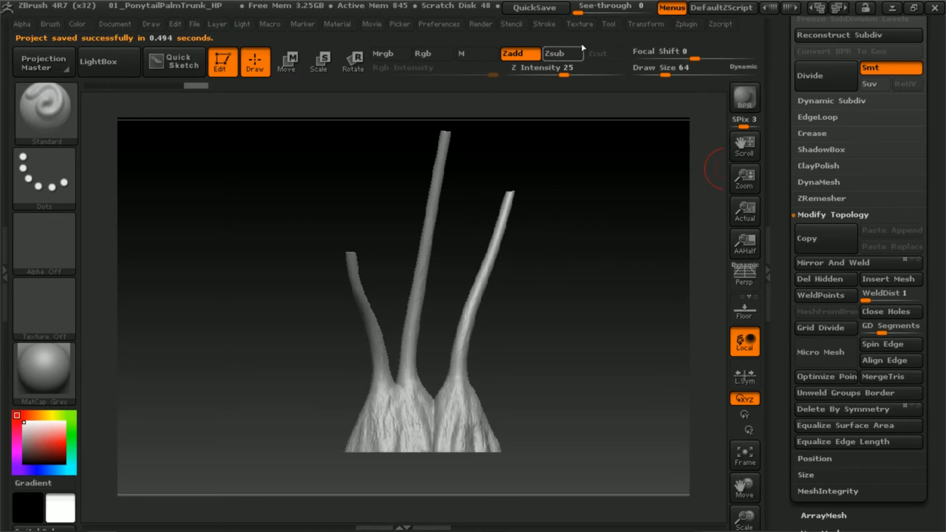
left_click(683, 29)
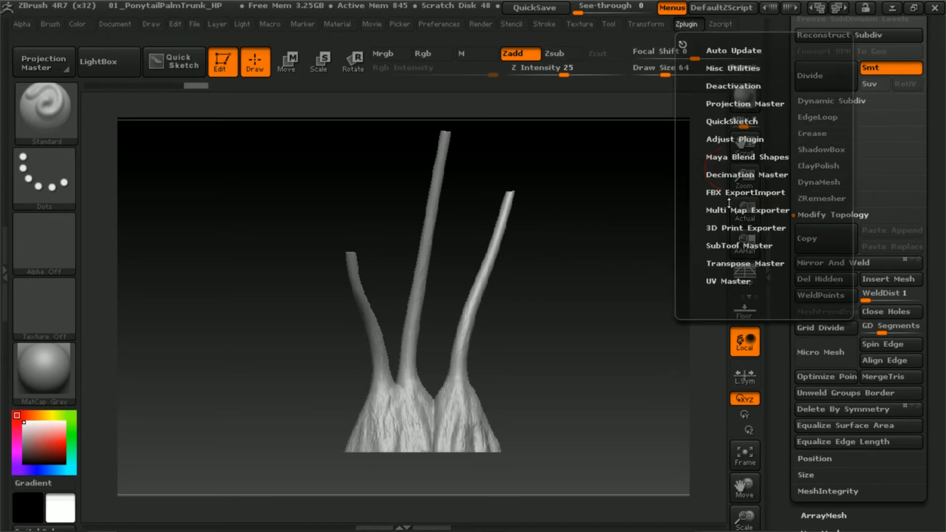
left_click(724, 175)
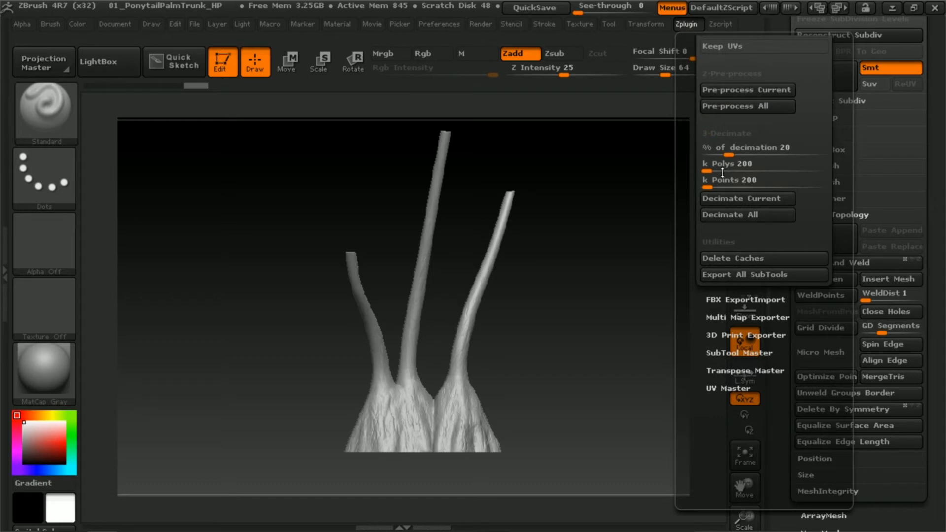
left_click(732, 96)
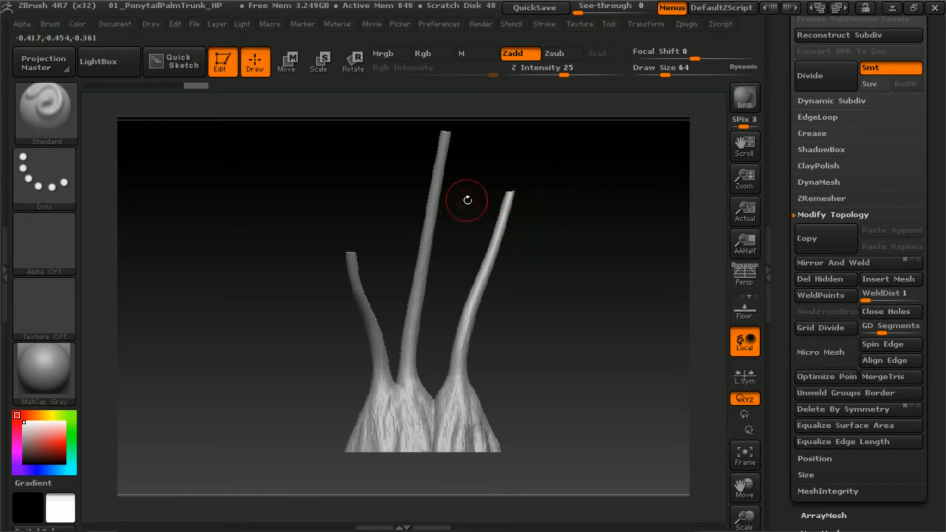
- Decimate the current trunk subtool with Decimation Master to 2 k polys
left_click_drag(555, 269, 545, 280, "alt")
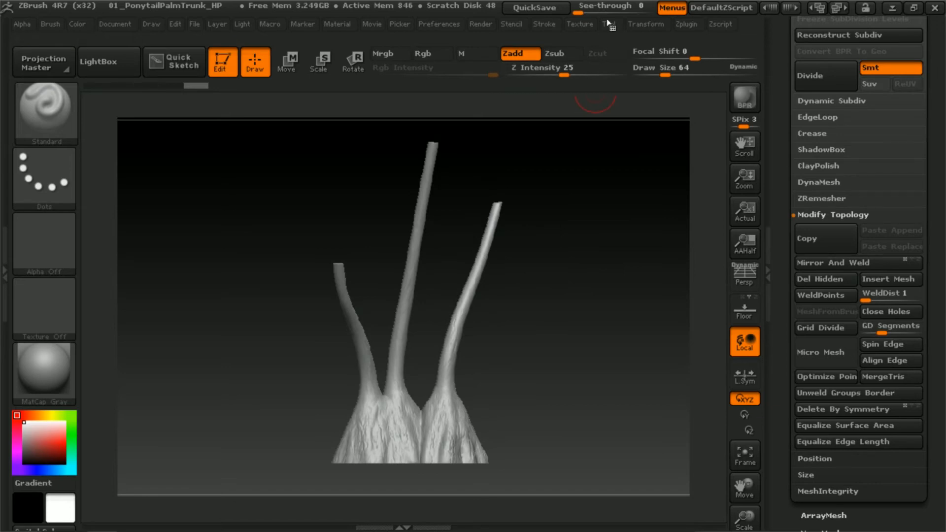
left_click(683, 25)
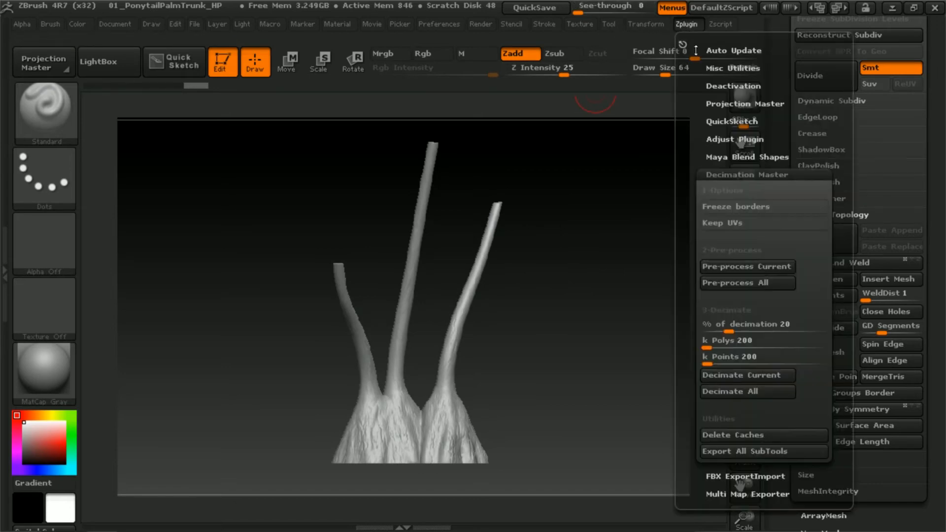
left_click(755, 347)
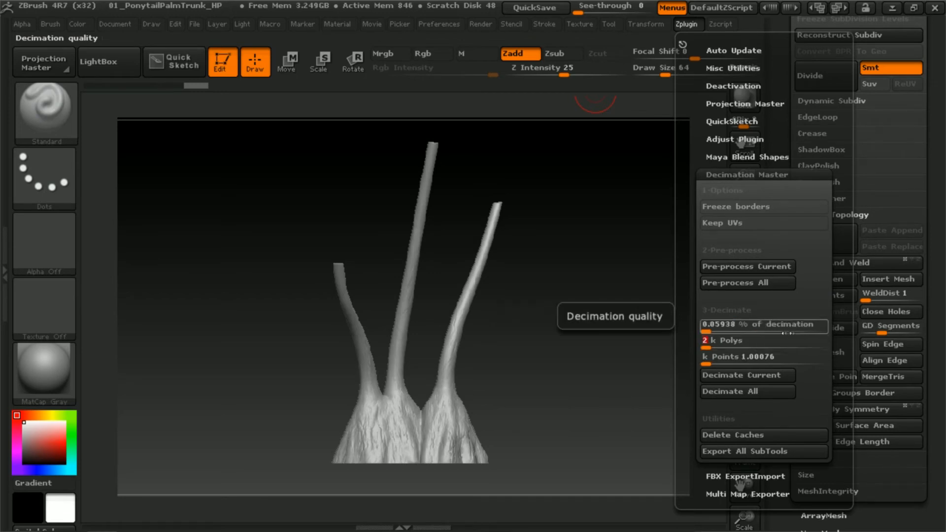
left_click(734, 377)
- Examine the decimated trunk's base and bottom edge from several angles, both shaded and with the polygon wireframe shown
mouse_move(526, 378)
left_mouse_down()
mouse_move(483, 453)
mouse_move(477, 395)
left_mouse_up()
right_click_drag(476, 392, 527, 396, "ctrl")
right_click_drag(527, 397, 550, 263, "alt")
right_click_drag(550, 264, 596, 286, "ctrl")
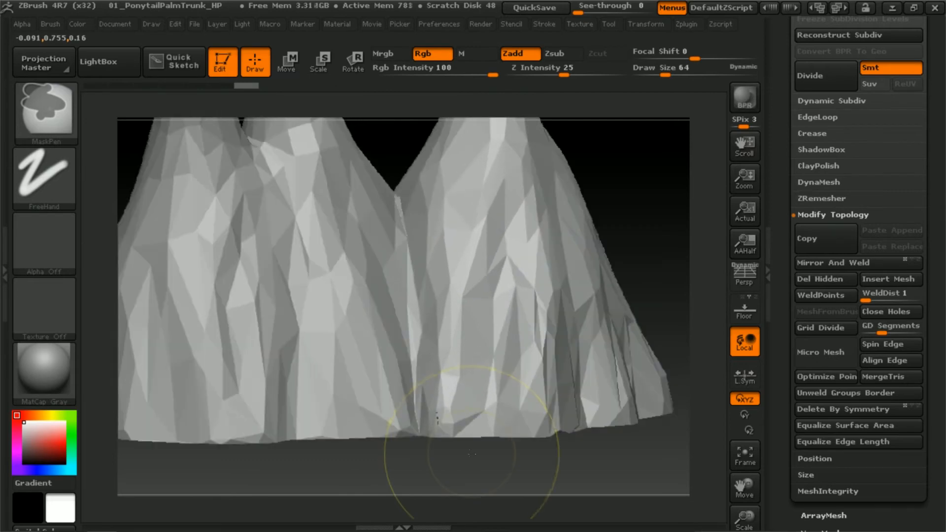
left_click_drag(458, 463, 478, 451)
mouse_move(478, 452)
right_mouse_down("ctrl")
mouse_move(479, 488)
mouse_move(468, 472)
mouse_move(492, 354)
right_mouse_up("ctrl")
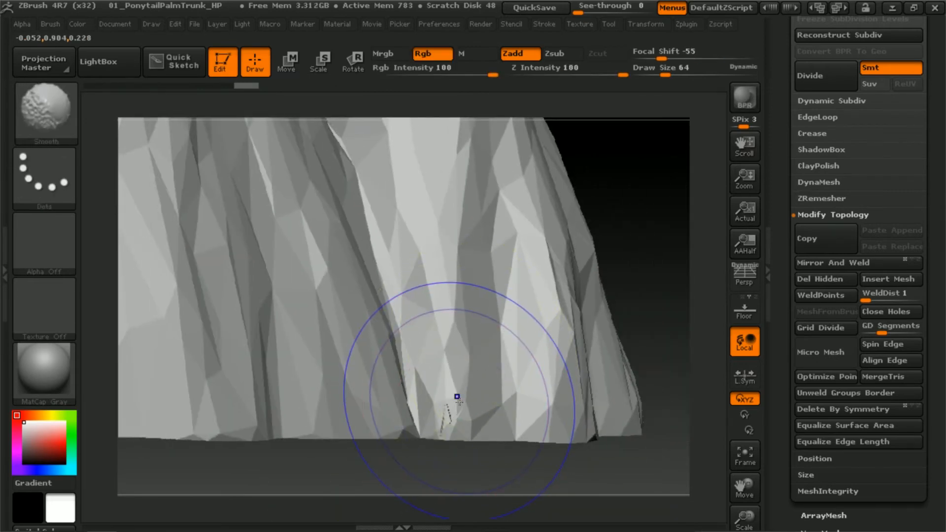
key("shift+f")
left_click_drag(634, 311, 655, 311)
right_click_drag(655, 310, 641, 249, "ctrl")
mouse_move(186, 218)
left_mouse_down()
mouse_move(227, 222)
mouse_move(291, 189)
left_mouse_up()
left_click_drag(526, 375, 434, 456)
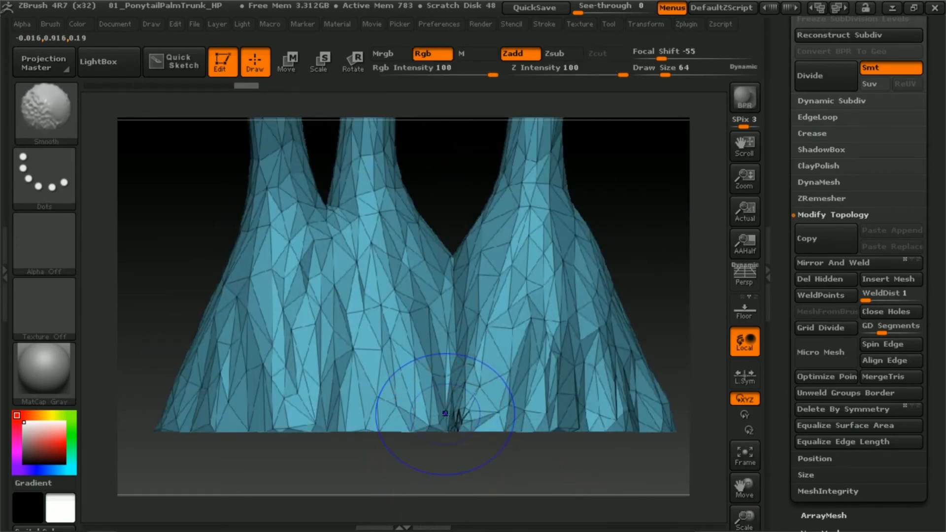
key("shift+f")
right_click_drag(624, 243, 588, 162, "ctrl")
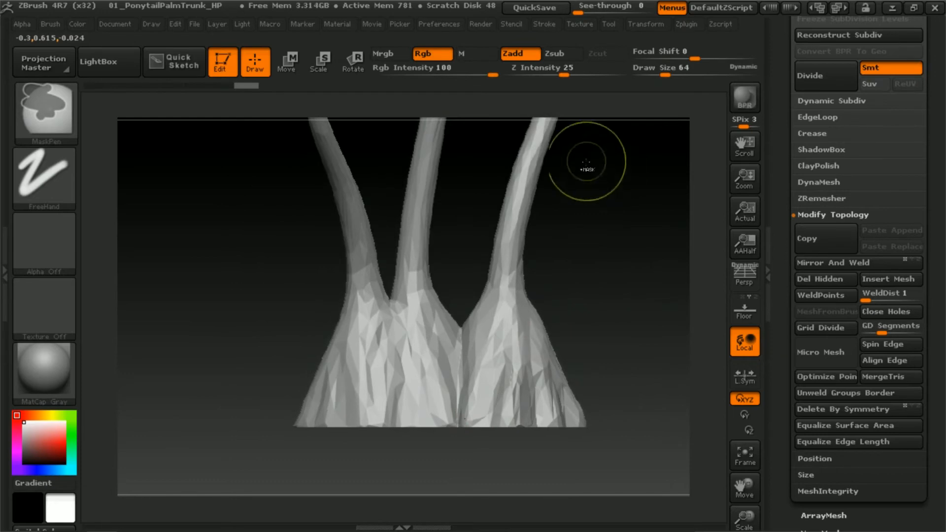
- Check the polygon and point counts of the decimated trunk subtool
left_click_drag(942, 244, 936, 339)
left_click(852, 49)
left_click(818, 33)
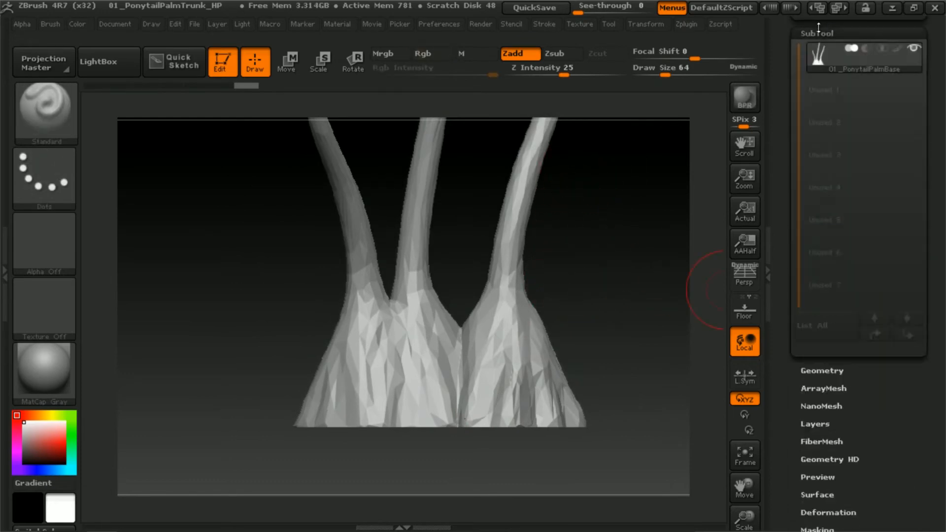
mouse_move(833, 96)
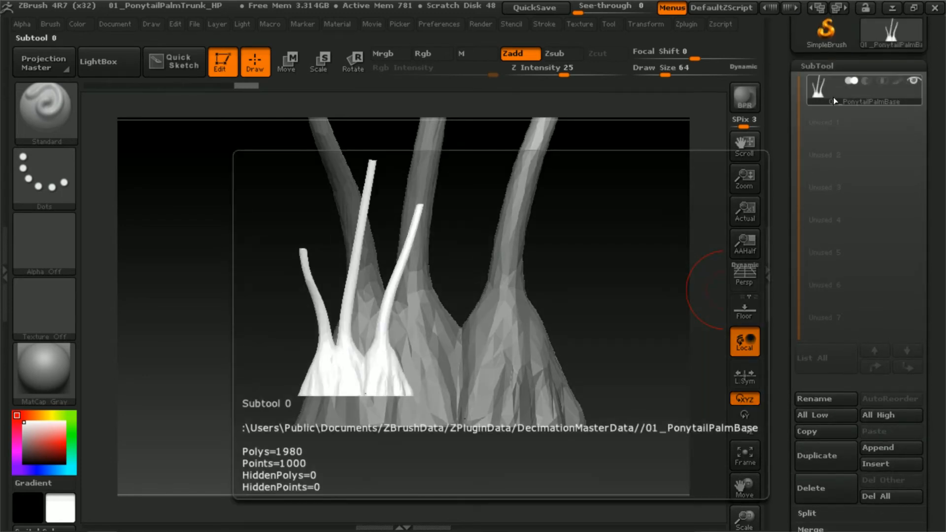
- Remesh the decimated trunk with ZRemesher, using the Same polygon count option
left_click_drag(933, 125, 934, 97)
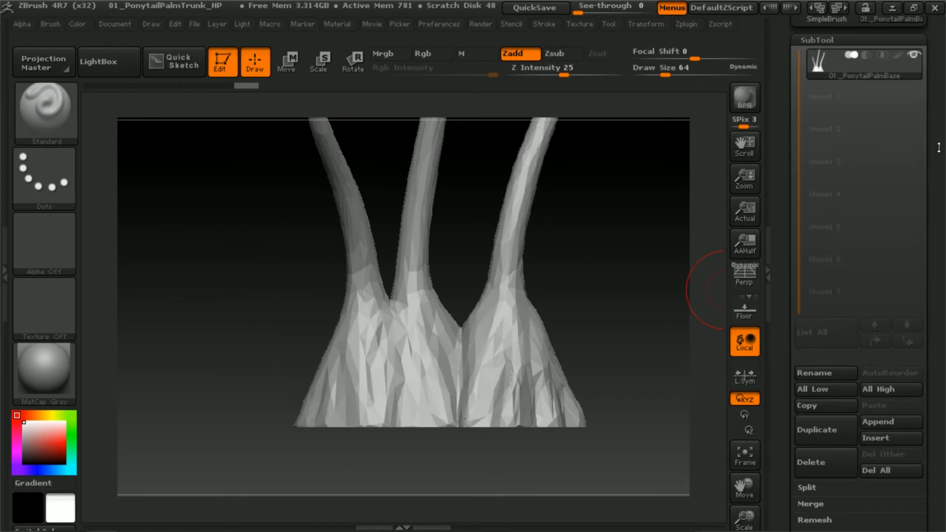
left_click_drag(940, 212, 930, 93)
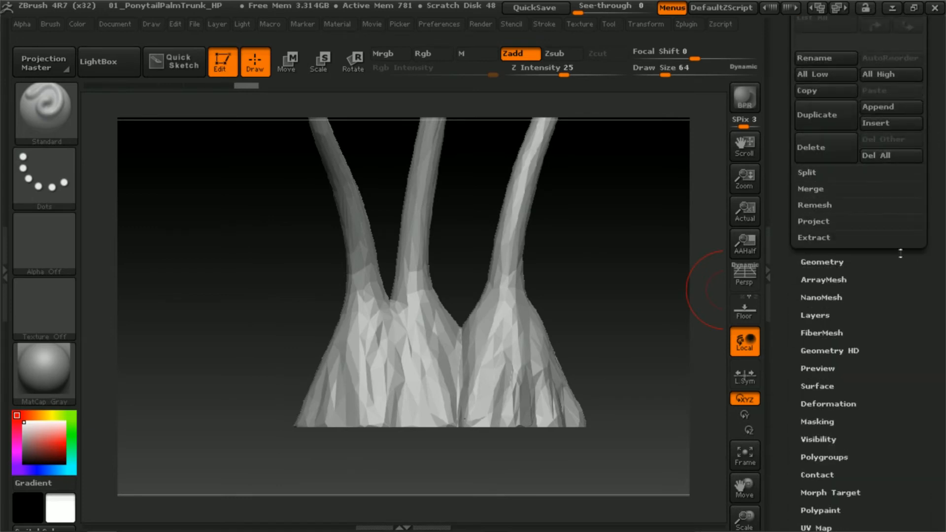
left_click(836, 259)
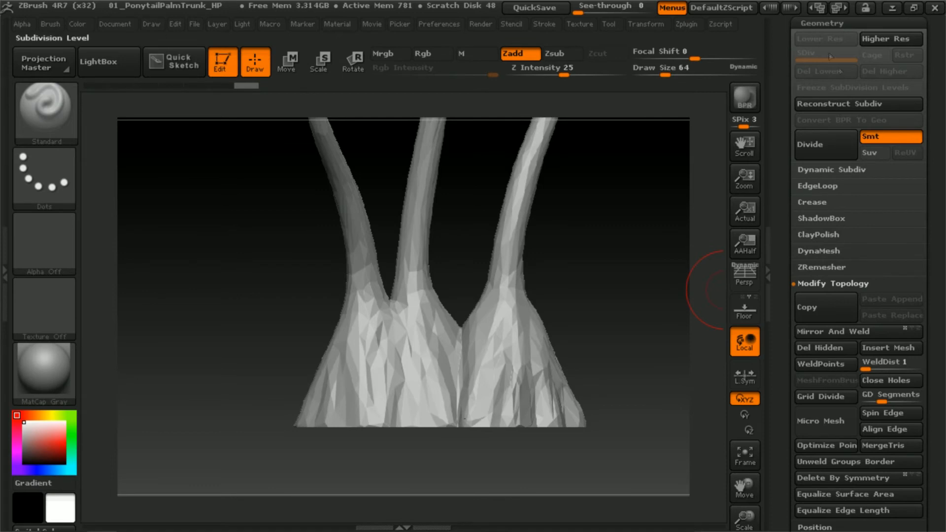
left_click(844, 266)
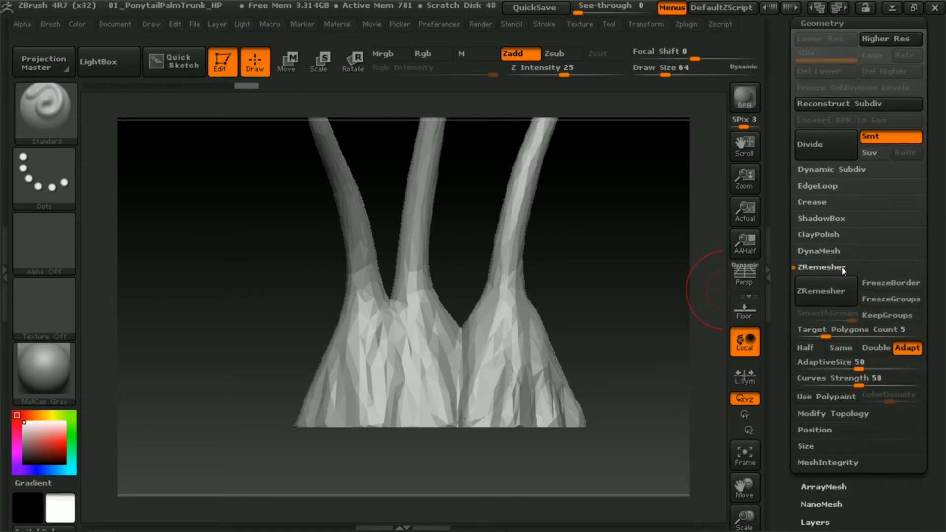
left_click(840, 348)
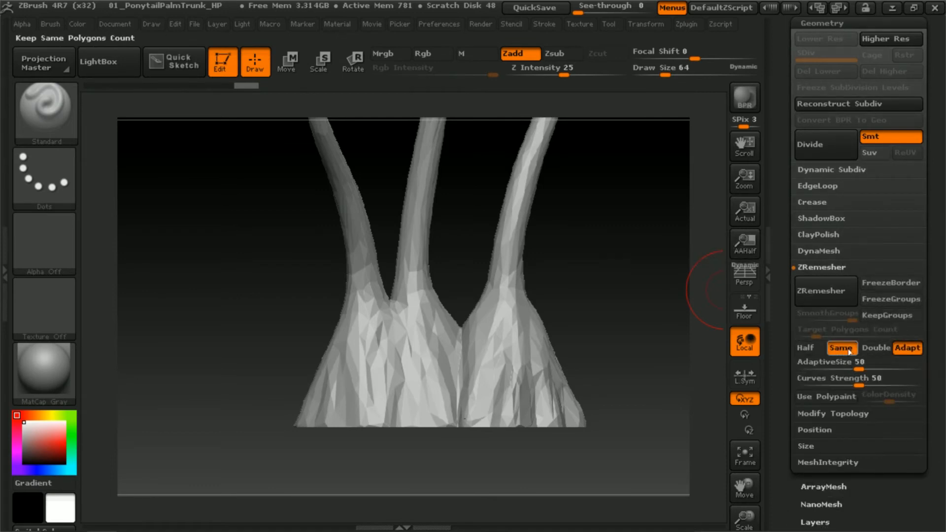
left_click(840, 302)
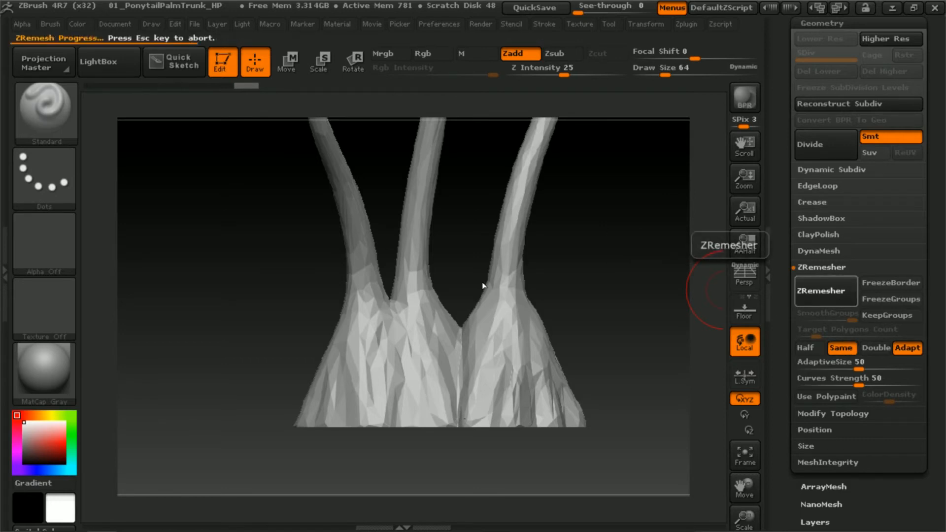
- Undo the remesh and run ZRemesher on the trunk again with the Same polygon count option
left_click_drag(611, 407, 557, 411)
mouse_move(515, 432)
right_mouse_down("ctrl")
mouse_move(542, 460)
mouse_move(535, 464)
right_mouse_up("ctrl")
mouse_move(526, 477)
left_mouse_down()
mouse_move(484, 389)
mouse_move(635, 402)
mouse_move(575, 416)
mouse_move(581, 310)
mouse_move(546, 393)
mouse_move(300, 393)
mouse_move(458, 397)
left_mouse_up()
right_click_drag(458, 397, 457, 485, "ctrl")
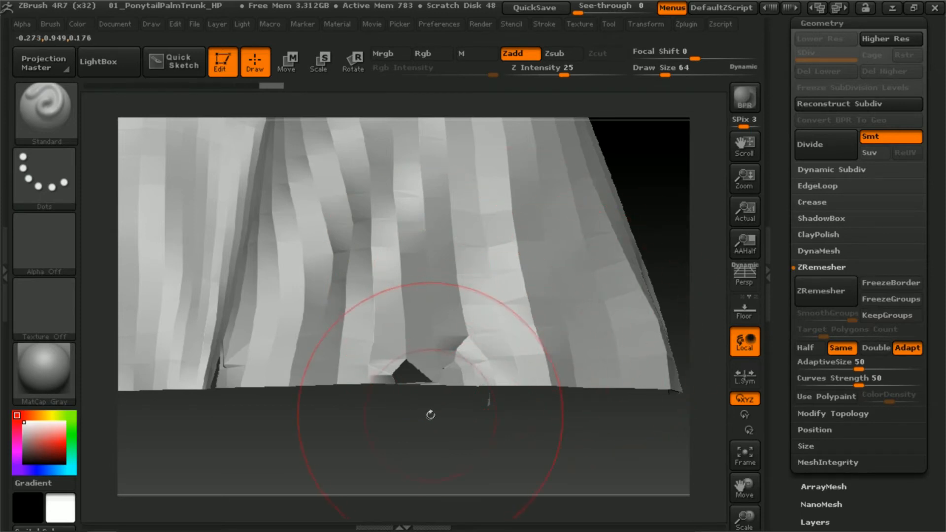
mouse_move(431, 415)
left_mouse_down()
mouse_move(476, 426)
mouse_move(424, 430)
left_mouse_up()
key("ctrl+z")
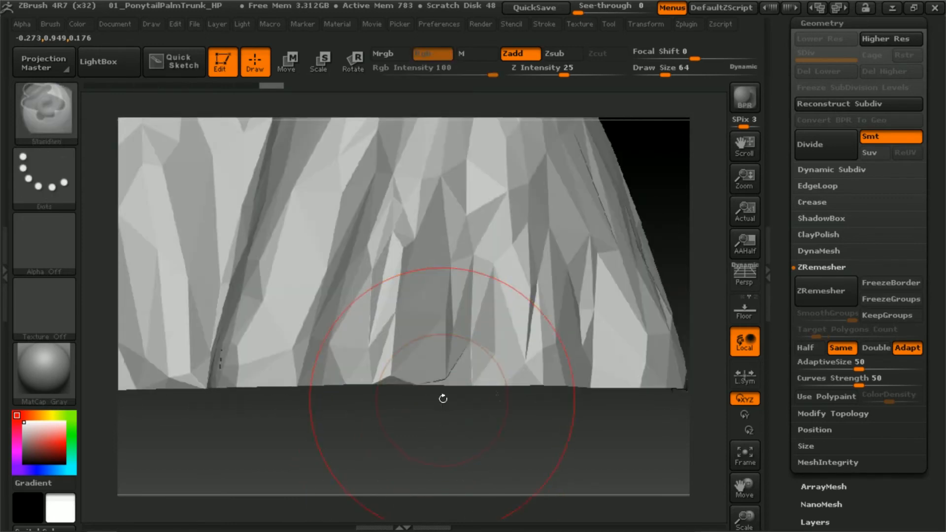
mouse_move(433, 442)
right_mouse_down("ctrl")
mouse_move(446, 340)
mouse_move(461, 375)
right_mouse_up("ctrl")
left_click(820, 291)
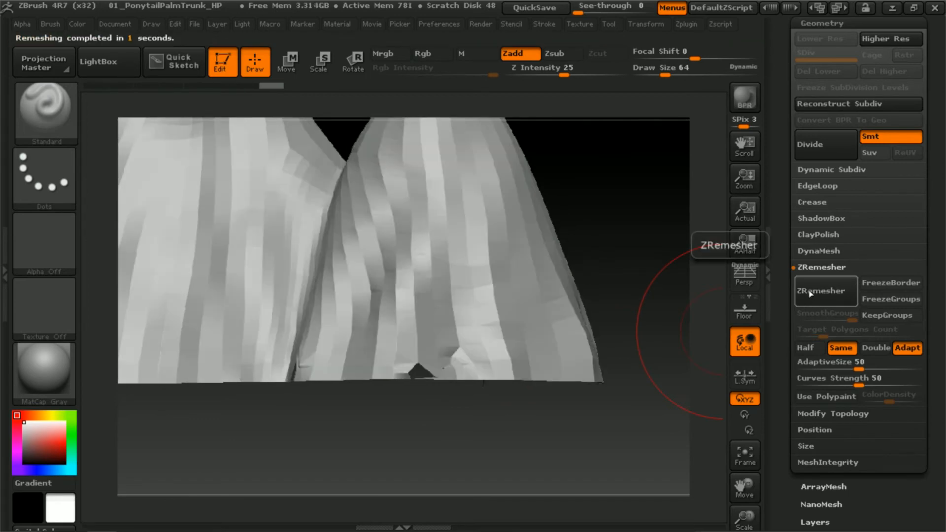
- Undo the last remesh and the decimation of the trunk to return to the high-poly mesh
key("ctrl+z")
right_click_drag(639, 354, 630, 234, "ctrl")
right_click_drag(527, 258, 557, 318, "alt")
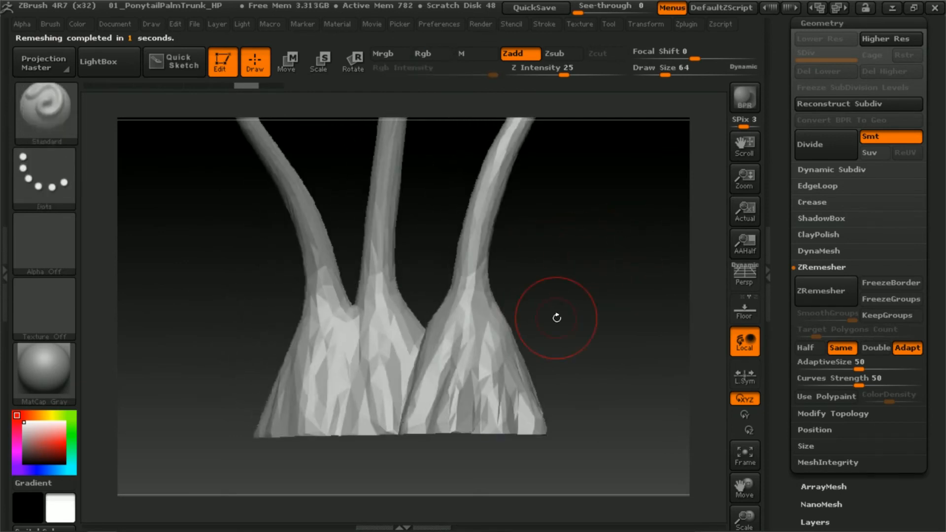
key("ctrl+z")
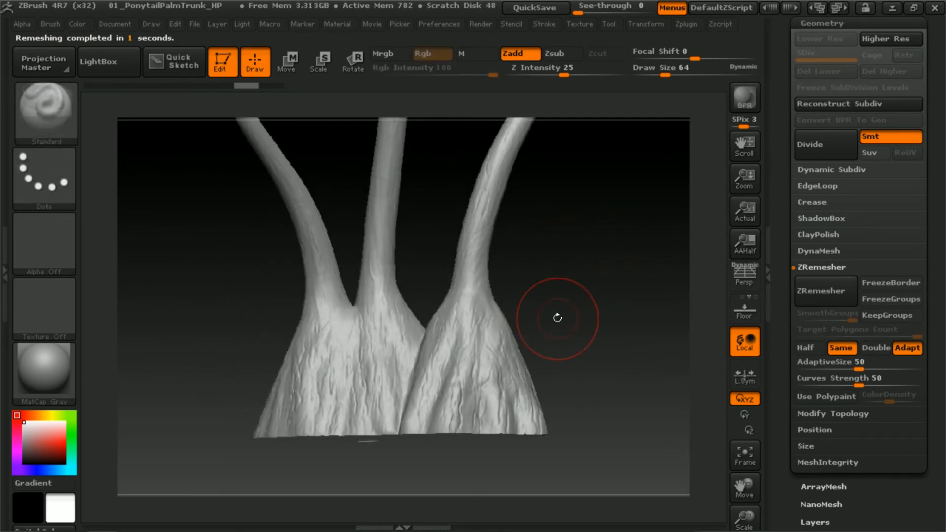
- Examine the high-poly trunk's wireframe around the damaged polygons near the base's bottom edge
key("shift+f")
right_click_drag(558, 318, 553, 477, "ctrl")
mouse_move(394, 470)
right_mouse_down()
mouse_move(430, 457)
mouse_move(363, 451)
mouse_move(398, 453)
mouse_move(412, 469)
mouse_move(413, 503)
right_mouse_up()
mouse_move(413, 459)
right_mouse_down("alt")
mouse_move(469, 386)
mouse_move(456, 517)
right_mouse_up("alt")
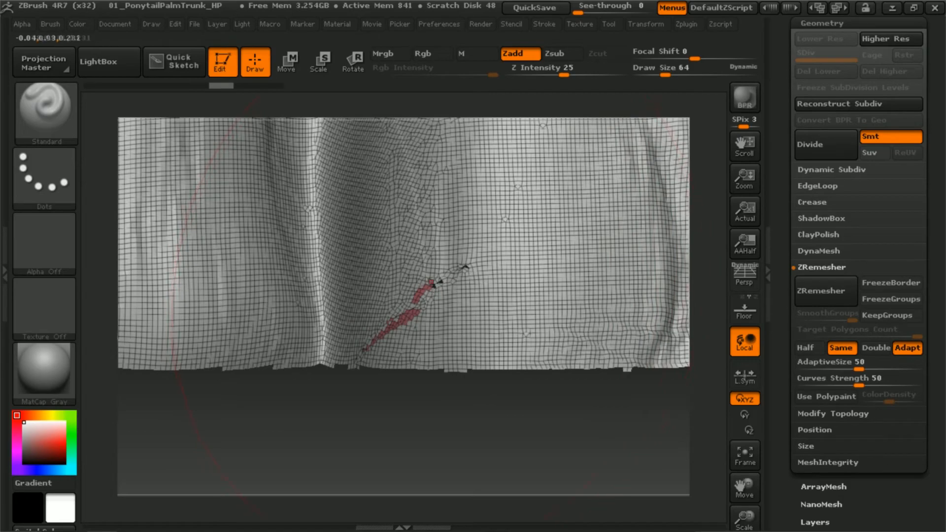
mouse_move(371, 420)
left_mouse_down()
mouse_move(444, 382)
mouse_move(454, 364)
mouse_move(393, 411)
mouse_move(393, 437)
mouse_move(401, 430)
left_mouse_up()
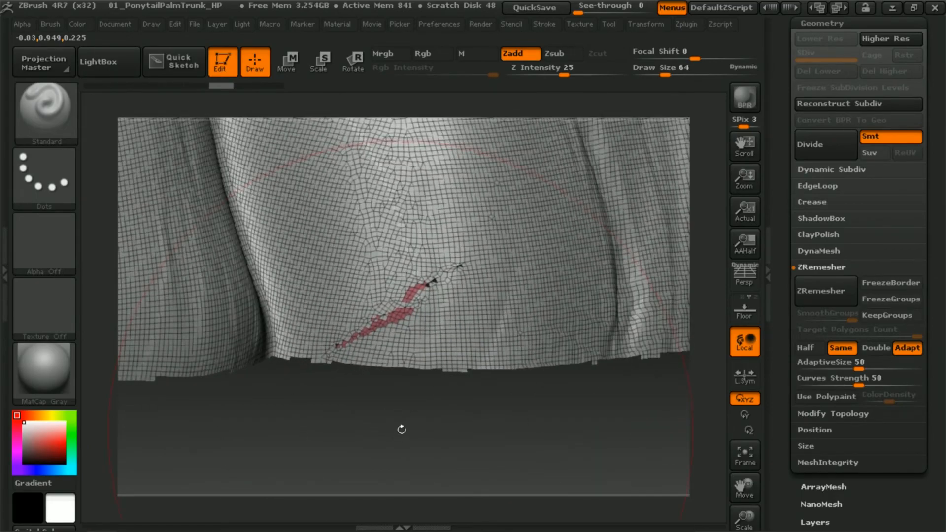
mouse_move(416, 420)
right_mouse_down("ctrl")
mouse_move(414, 372)
mouse_move(430, 392)
mouse_move(432, 338)
mouse_move(411, 368)
right_mouse_up("ctrl")
left_click_drag(464, 447, 516, 454)
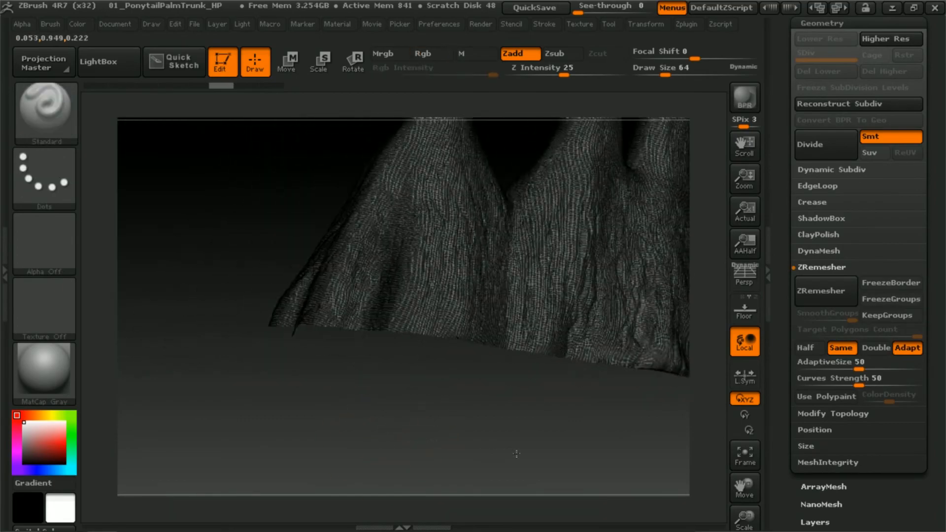
- Examine the rest of the high-poly base from several sides, with the wireframe and in shaded view
right_click_drag(503, 410, 497, 475, "ctrl")
right_click_drag(405, 378, 425, 441, "ctrl")
mouse_move(328, 409)
right_mouse_down("ctrl")
mouse_move(343, 464)
mouse_move(362, 419)
mouse_move(376, 430)
mouse_move(400, 410)
right_mouse_up("ctrl")
right_click_drag(377, 450, 391, 397, "ctrl")
mouse_move(667, 259)
left_mouse_down()
mouse_move(483, 268)
mouse_move(486, 296)
left_mouse_up()
key("shift")
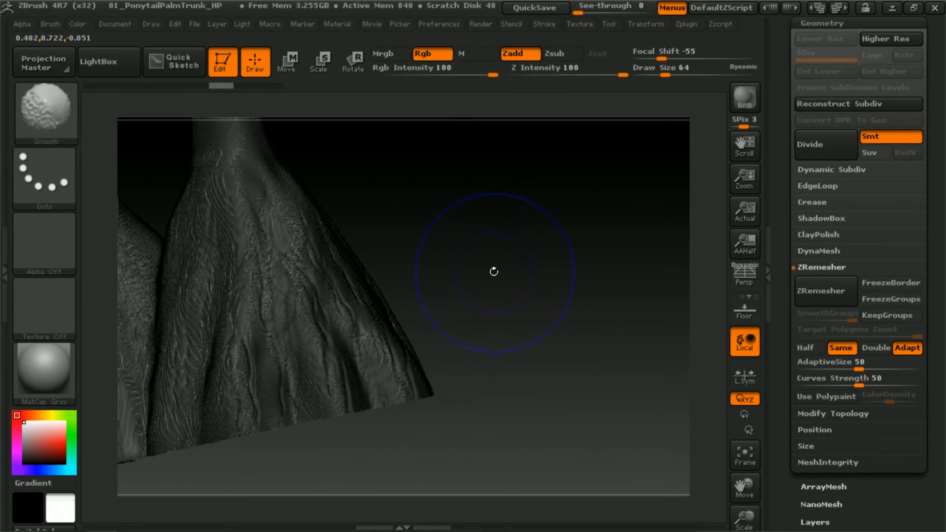
right_click_drag(442, 331, 619, 251, "alt")
mouse_move(404, 370)
right_mouse_down("ctrl")
mouse_move(422, 454)
mouse_move(452, 402)
right_mouse_up("ctrl")
key("shift+f")
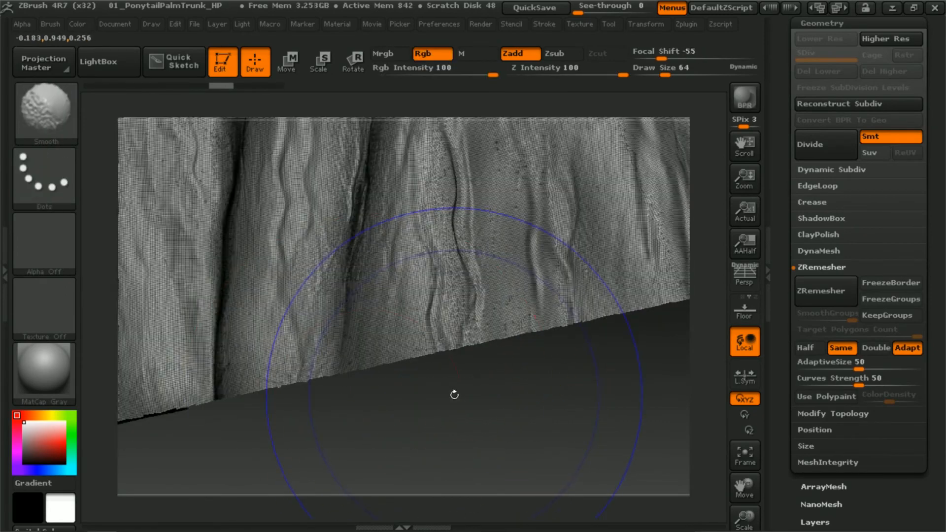
mouse_move(260, 442)
right_mouse_down()
mouse_move(236, 414)
mouse_move(340, 390)
mouse_move(369, 429)
mouse_move(372, 462)
mouse_move(400, 418)
mouse_move(461, 202)
right_mouse_up()
left_click(586, 244, "ctrl")
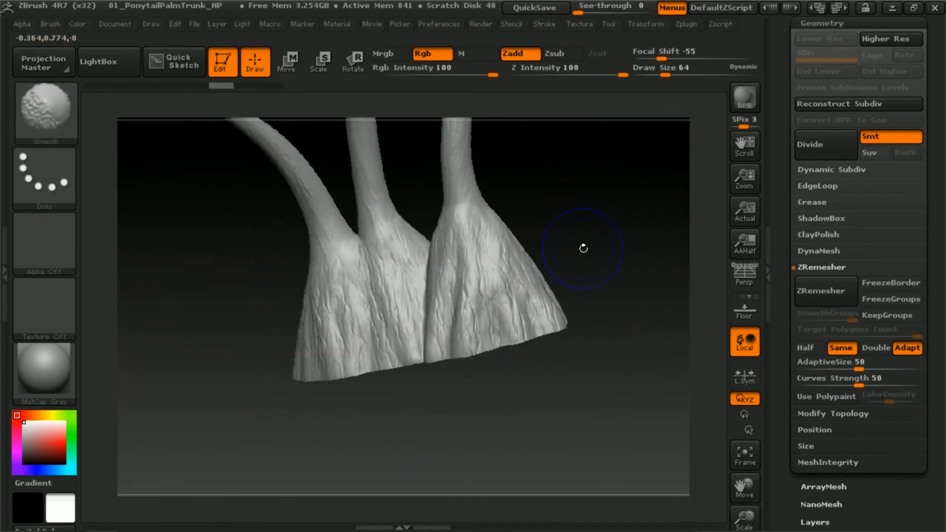
left_click_drag(598, 266, 612, 323)
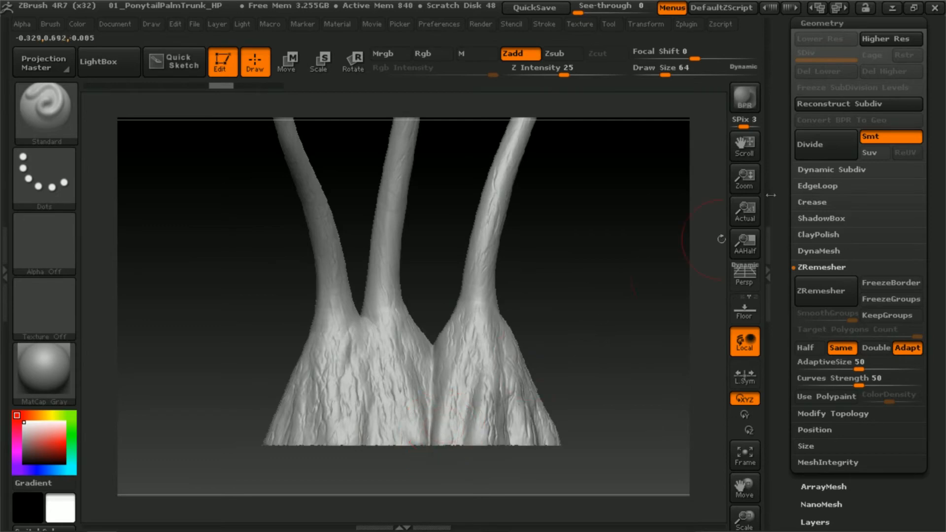
- Merge the trunk's stray polygroups with Merge Stray Groups
left_click_drag(936, 147, 936, 255)
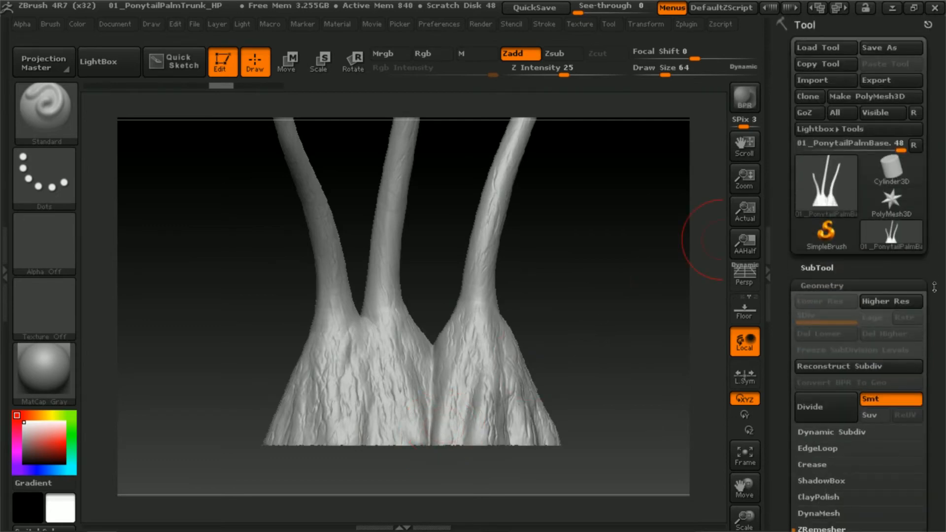
left_click_drag(936, 245, 930, 213)
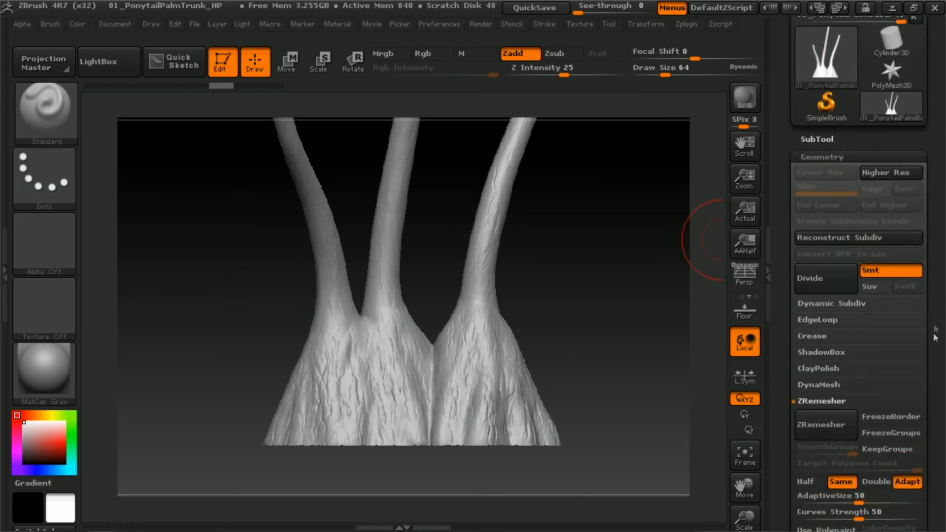
left_click(834, 157)
left_click_drag(854, 248, 847, 189)
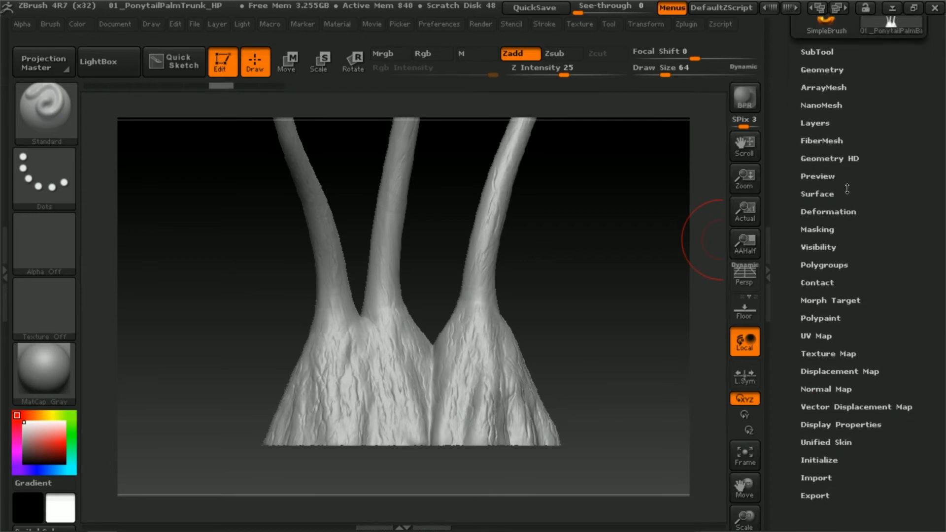
left_click(843, 270)
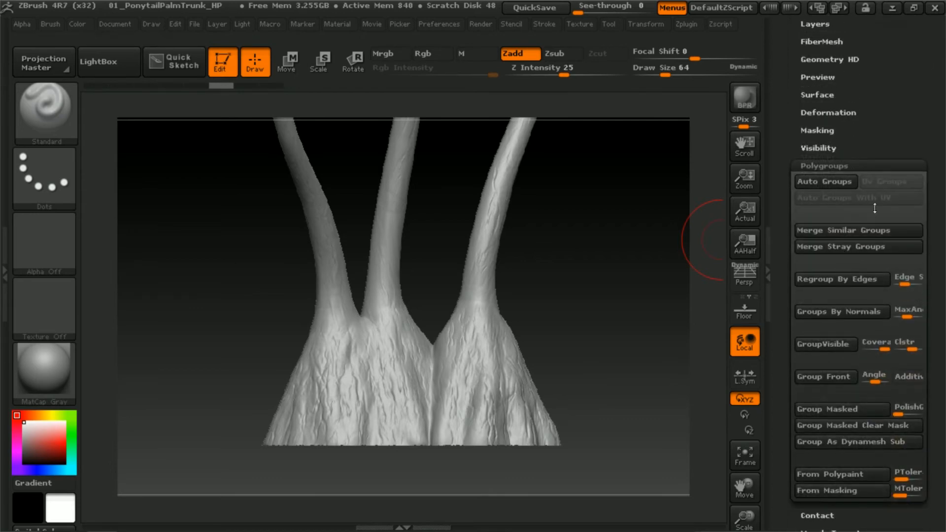
left_click_drag(943, 274, 934, 231)
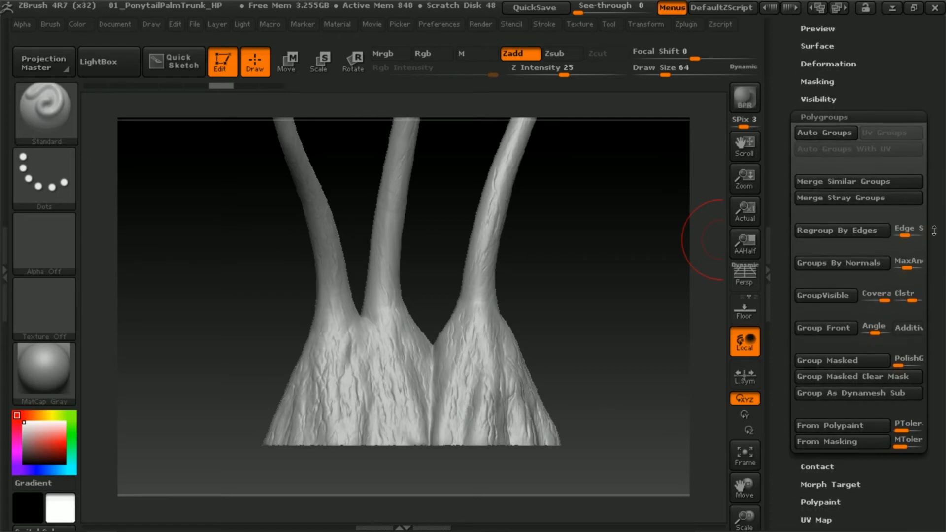
left_click(880, 204)
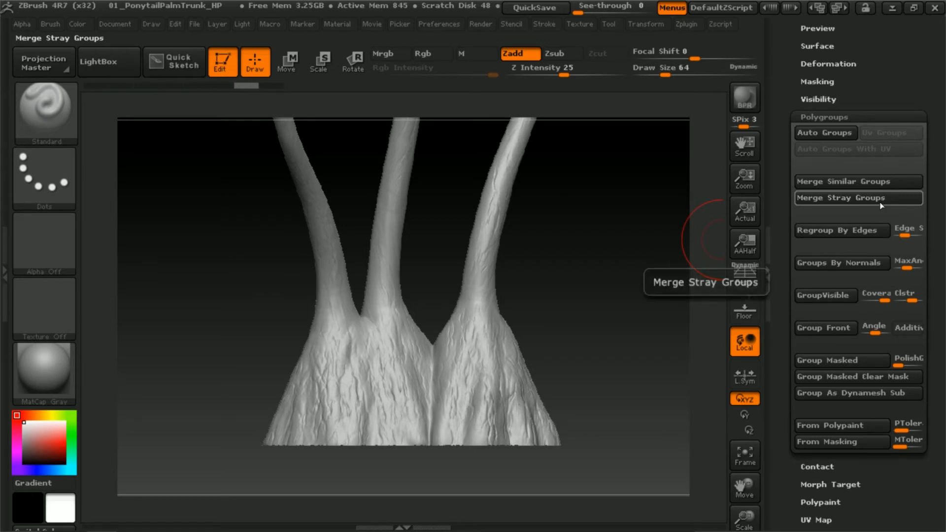
- Show the wireframe near the damaged bottom edge and regroup the trunk with Auto Groups
mouse_move(572, 370)
right_mouse_down("alt")
mouse_move(588, 261)
mouse_move(595, 405)
mouse_move(567, 404)
right_mouse_up("alt")
key("shift+f")
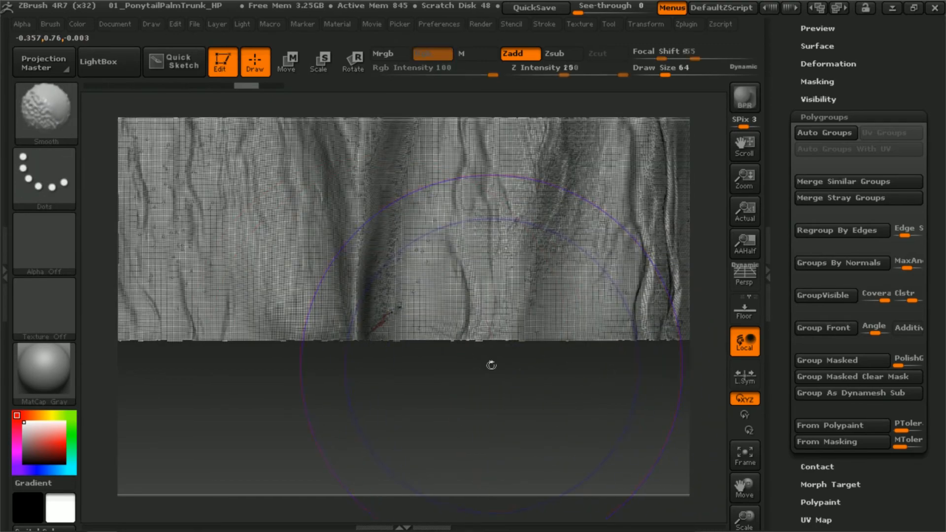
left_click_drag(391, 327, 496, 240, "ctrl")
right_click_drag(419, 417, 448, 417)
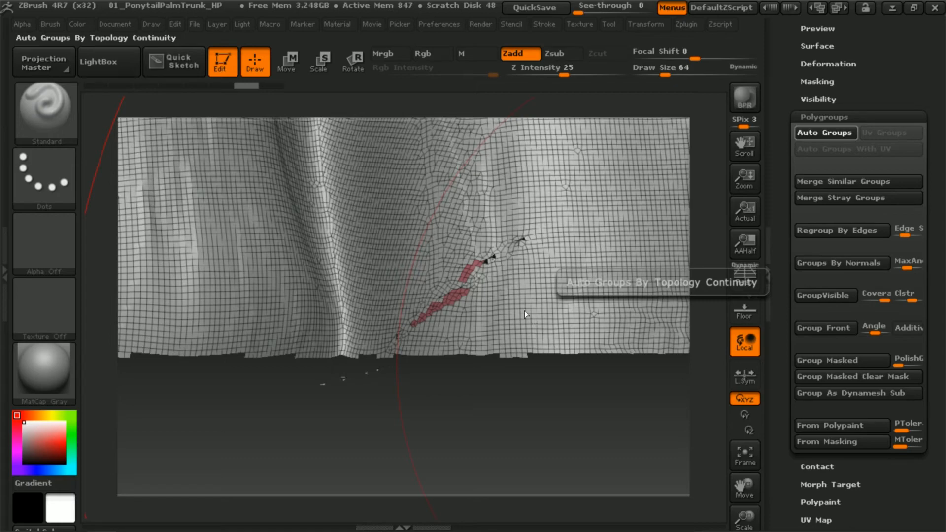
right_click_drag(534, 394, 520, 350, "ctrl")
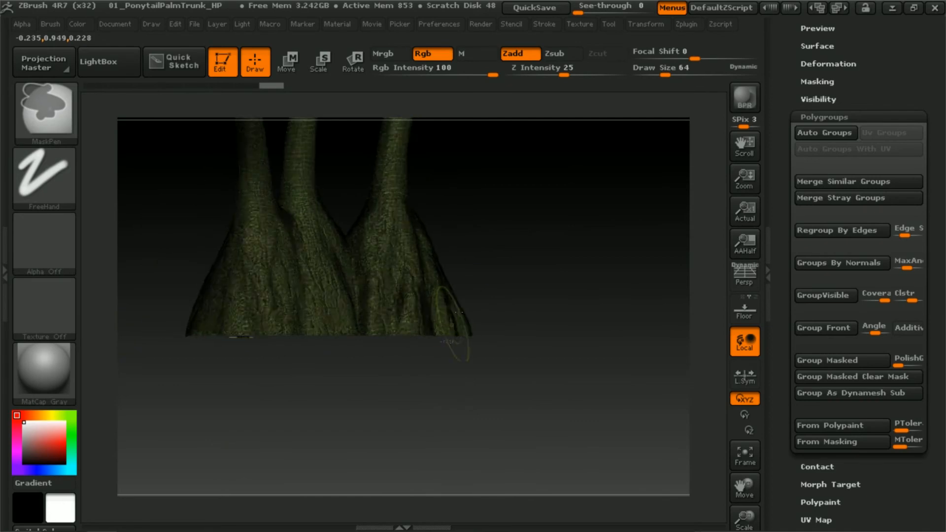
- Smooth the damaged polygons near the base's bottom edge with the Smooth brush at draw size 4
left_click_drag(374, 386, 534, 399)
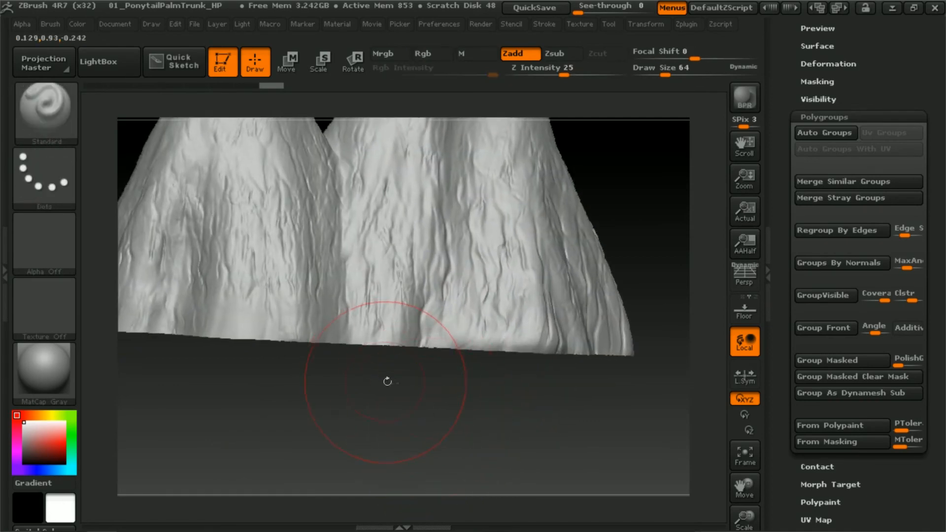
left_click_drag(387, 382, 530, 400)
left_click_drag(623, 382, 506, 353)
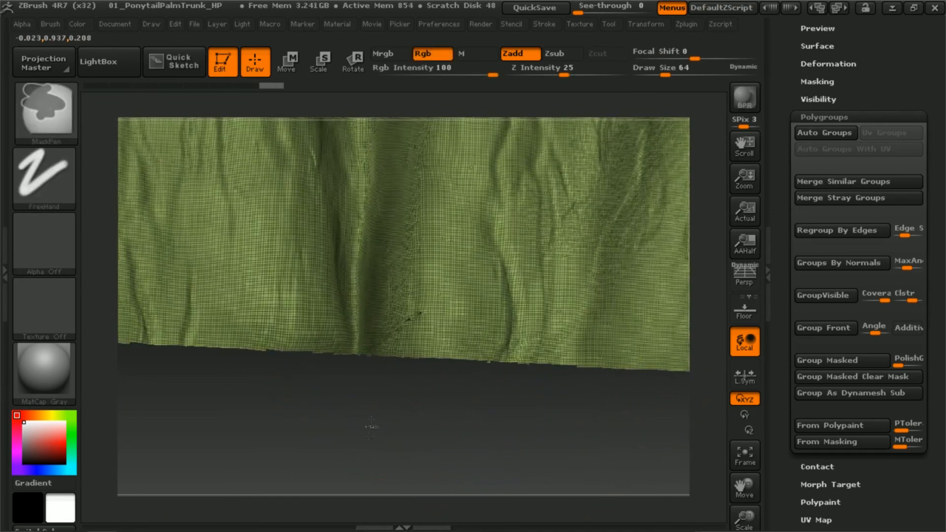
right_click_drag(369, 437, 377, 437, "ctrl")
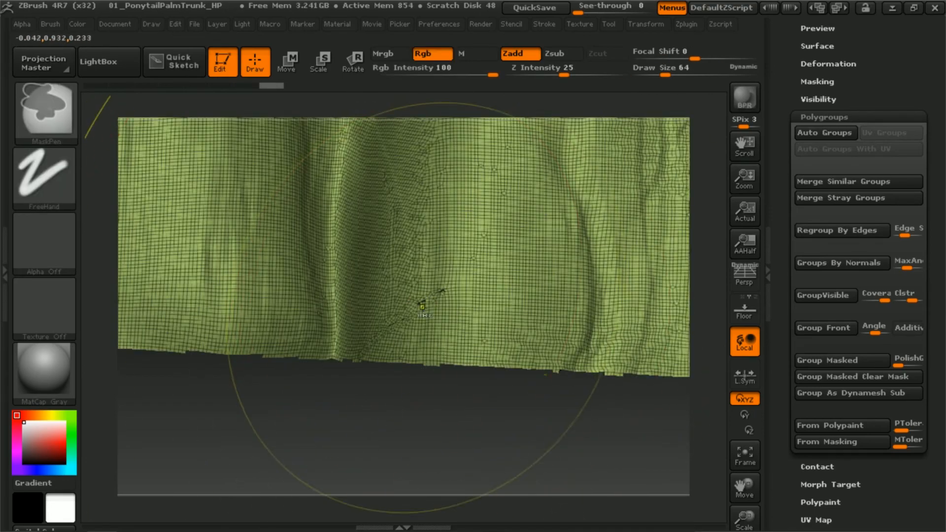
right_click_drag(424, 306, 440, 462, "ctrl")
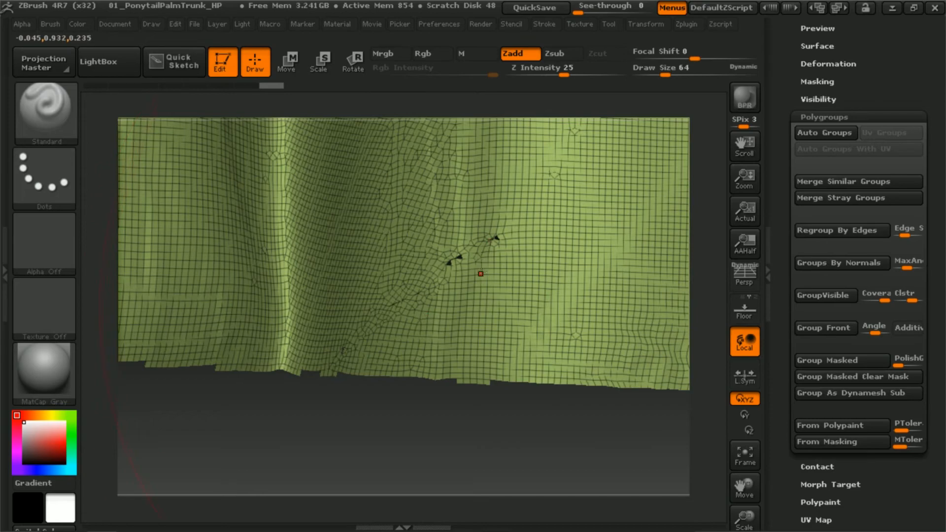
key("space")
left_click_drag(474, 275, 460, 275)
key("shift")
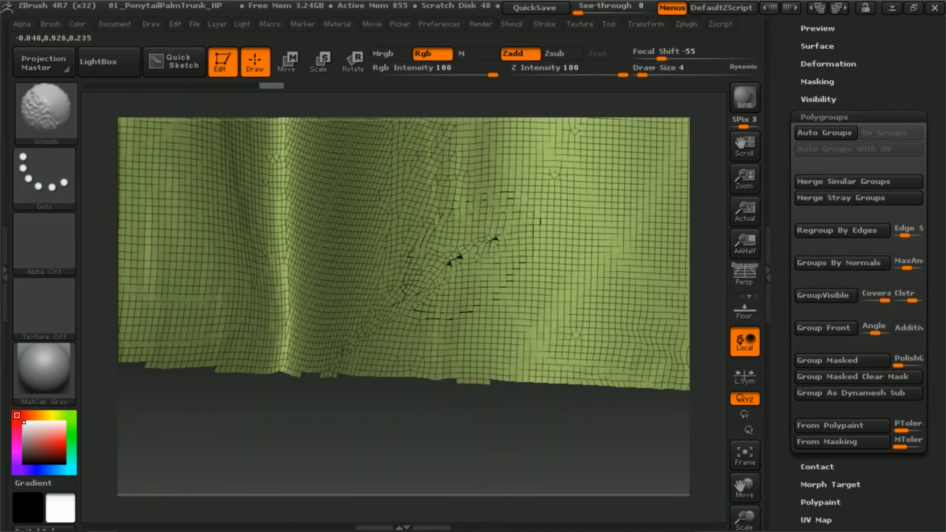
mouse_move(479, 235)
right_mouse_down("ctrl")
mouse_move(444, 313)
mouse_move(464, 239)
mouse_move(503, 205)
right_mouse_up("ctrl")
key("shift+f")
- Examine the repaired trunk's base and stems in shaded and wireframe view
mouse_move(526, 271)
right_mouse_down("ctrl")
mouse_move(554, 260)
mouse_move(585, 310)
mouse_move(621, 156)
mouse_move(631, 226)
right_mouse_up("ctrl")
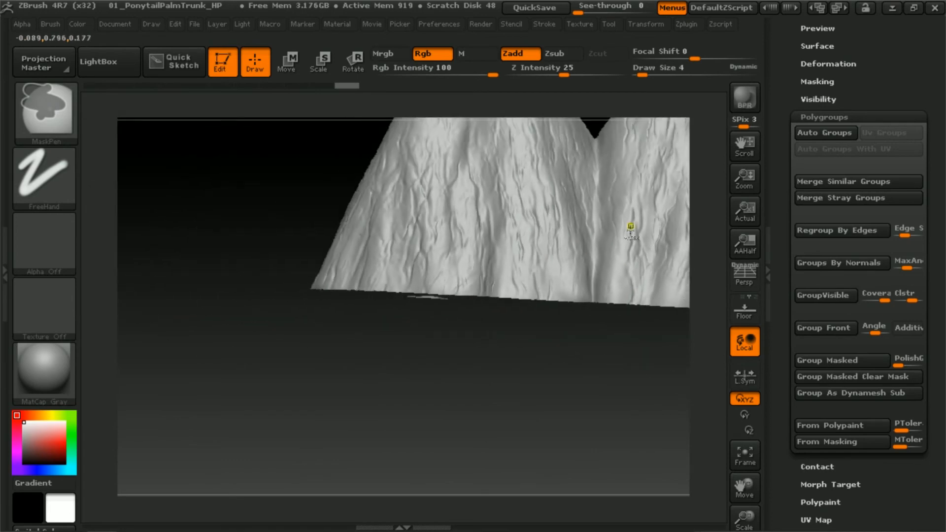
mouse_move(629, 338)
right_mouse_down()
mouse_move(559, 414)
mouse_move(617, 285)
mouse_move(601, 295)
mouse_move(433, 269)
mouse_move(416, 276)
mouse_move(416, 296)
right_mouse_up()
right_click_drag(416, 296, 314, 254, "alt")
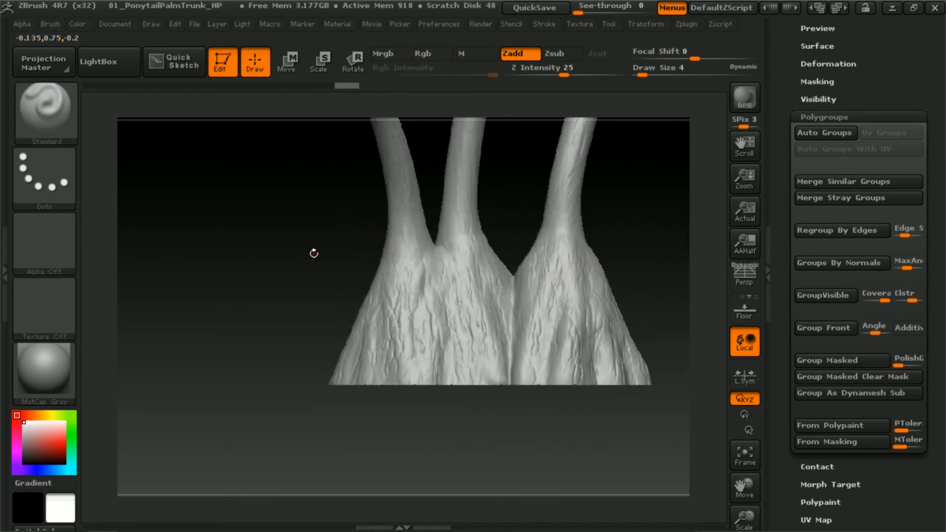
mouse_move(622, 230)
right_mouse_down("alt")
mouse_move(554, 338)
mouse_move(566, 263)
right_mouse_up("alt")
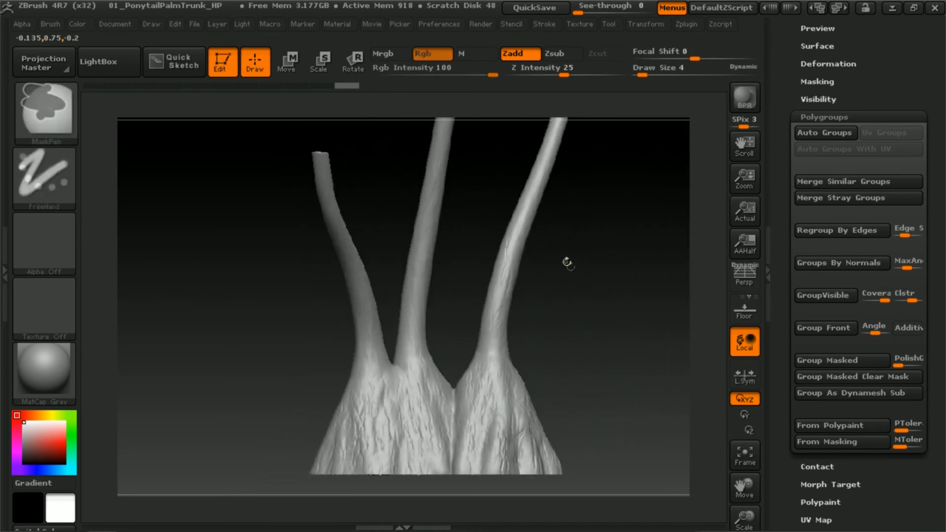
right_click_drag(587, 322, 568, 294, "alt")
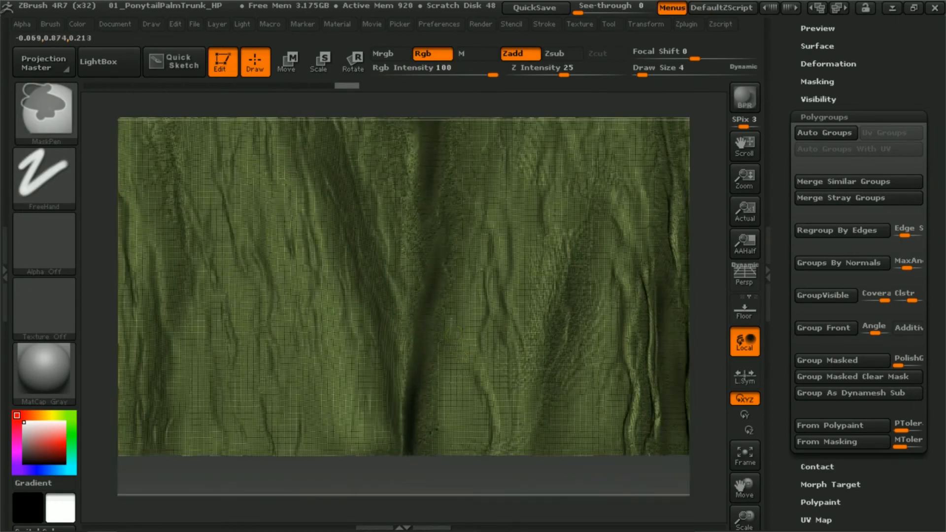
right_click_drag(450, 321, 471, 230, "ctrl")
mouse_move(566, 229)
right_mouse_down("alt")
mouse_move(553, 350)
mouse_move(524, 378)
right_mouse_up("alt")
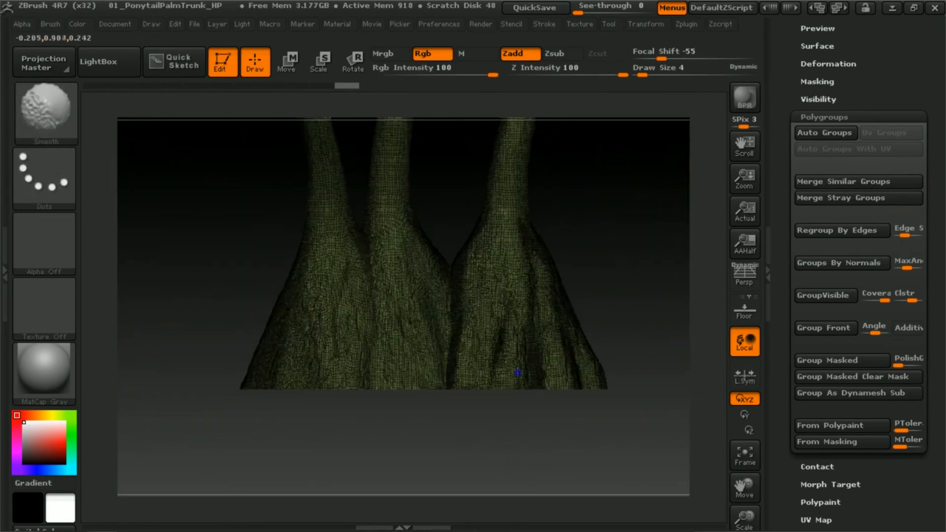
key("shift+f")
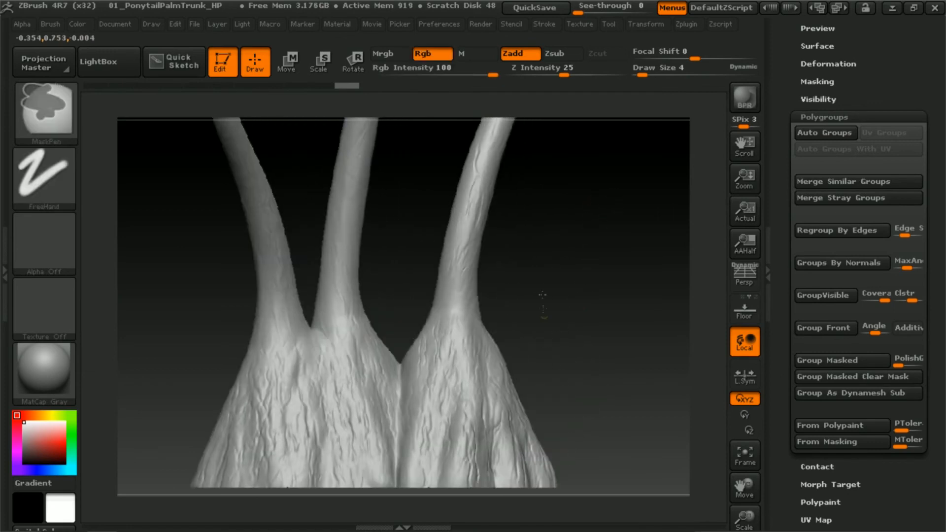
right_click_drag(520, 298, 530, 312, "alt")
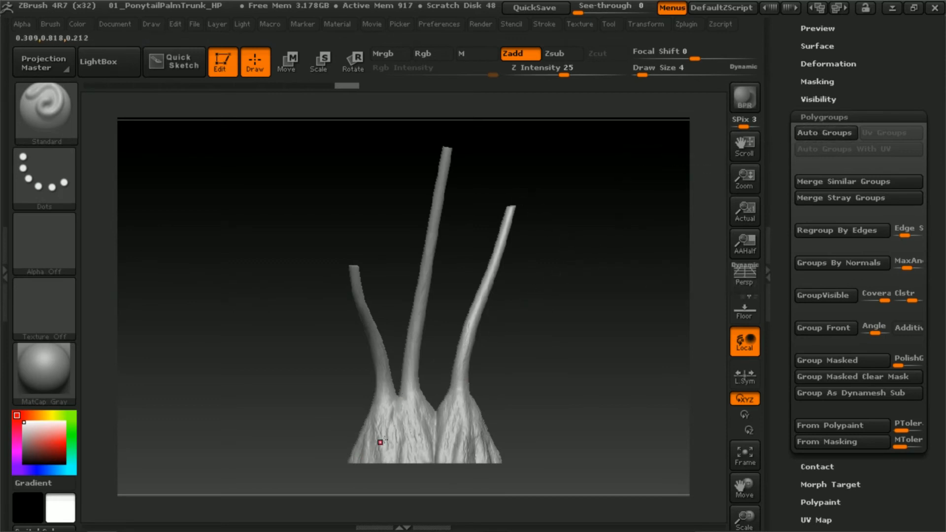
left_click_drag(534, 352, 493, 328)
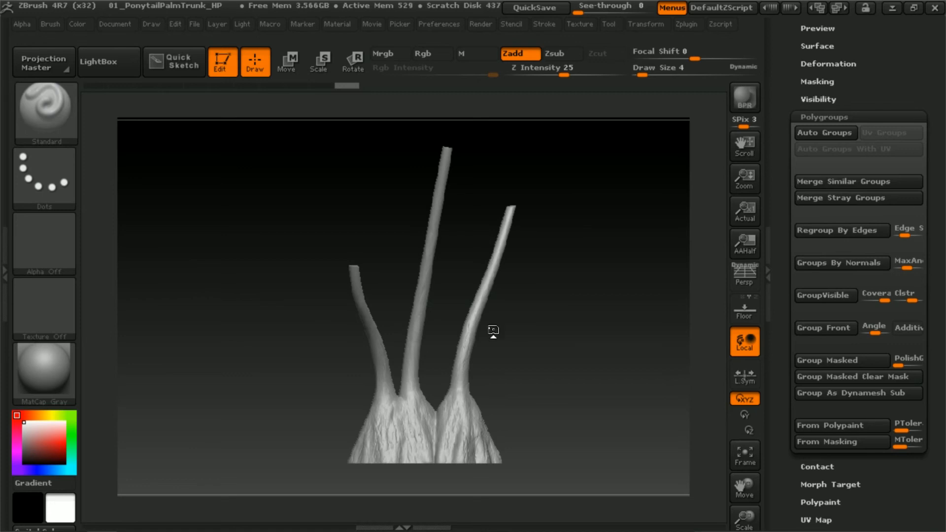
- Pre-process the current trunk subtool in Decimation Master
left_click(590, 62)
left_click(687, 24)
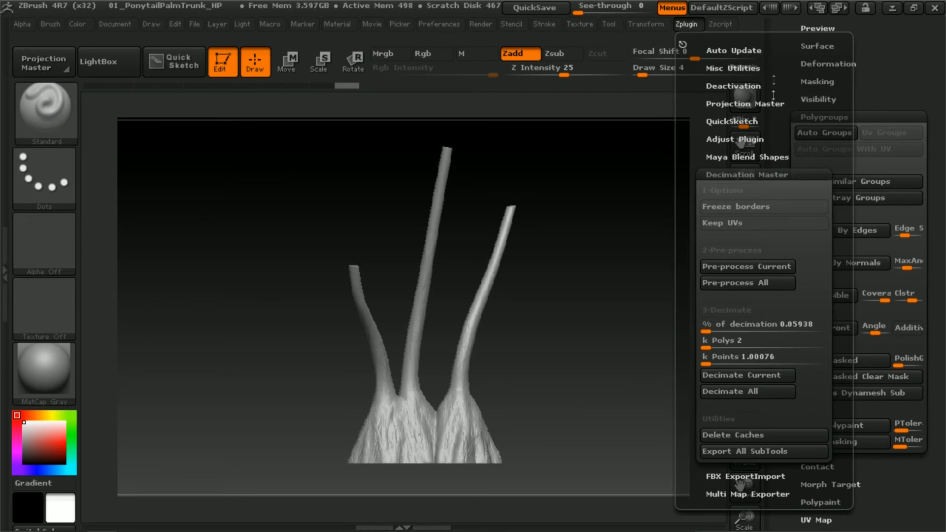
left_click(752, 356)
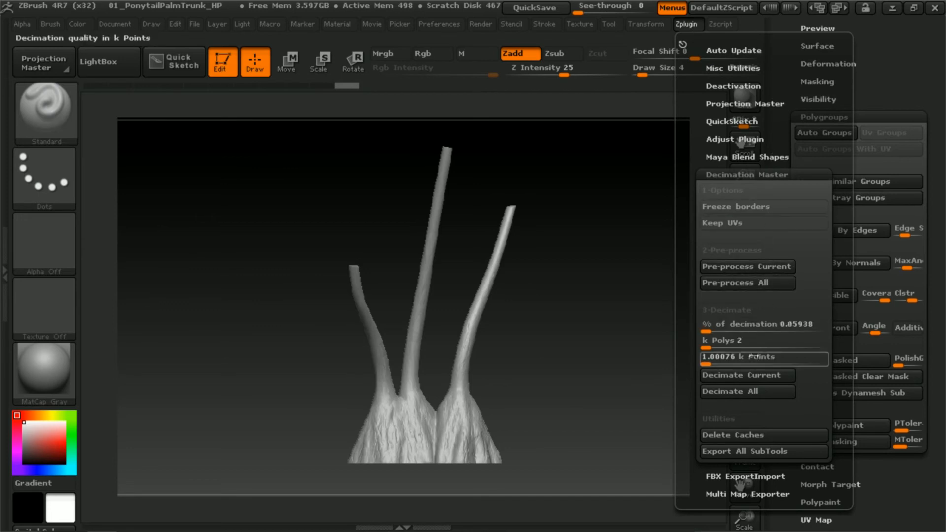
left_click(751, 267)
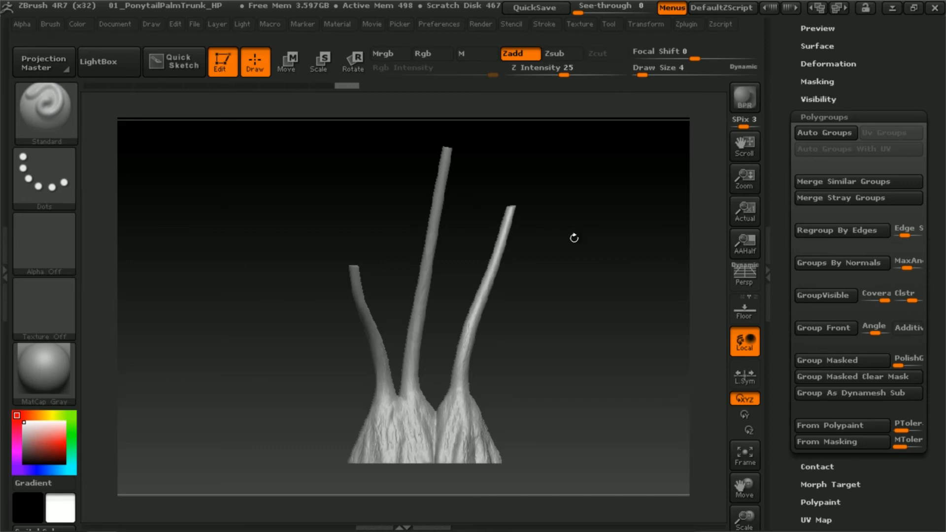
left_click_drag(557, 262, 565, 271)
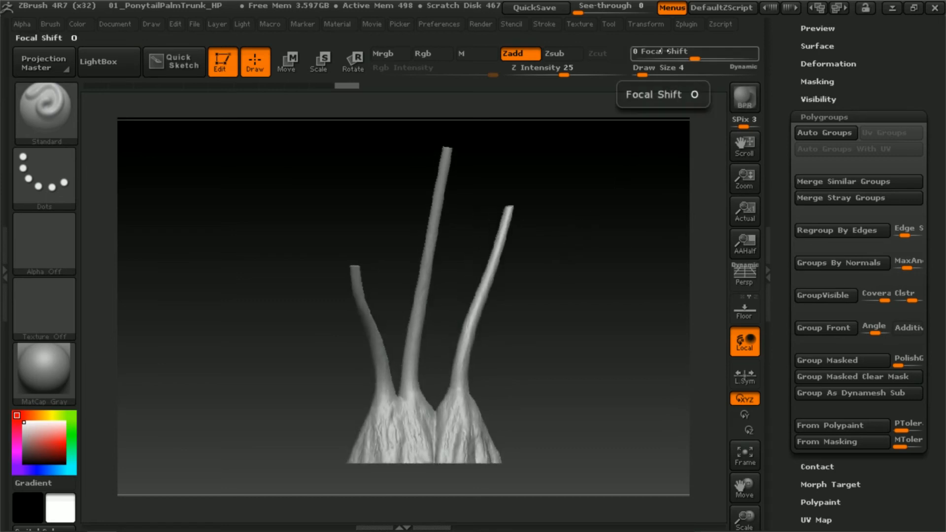
- Decimate the current trunk subtool to 2 k polys with Decimation Master
left_click(686, 25)
left_click(757, 341)
left_click(732, 344)
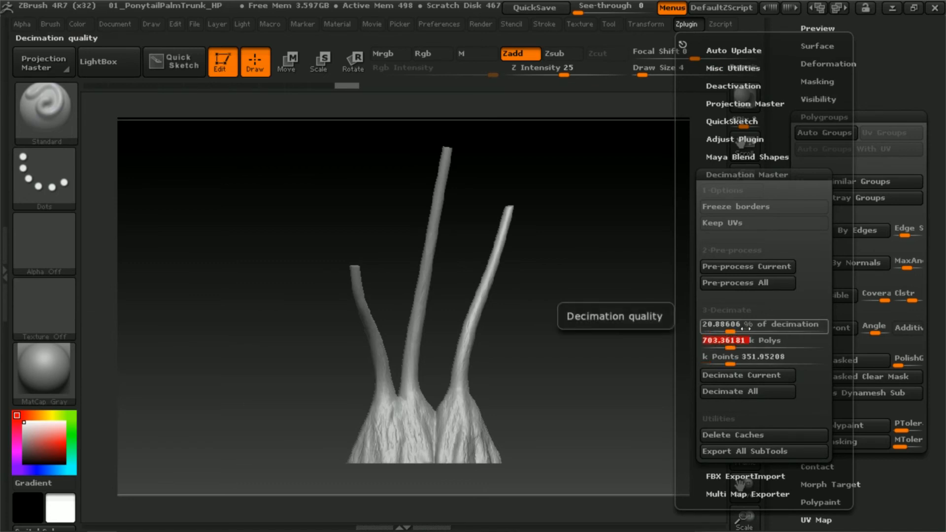
type("2")
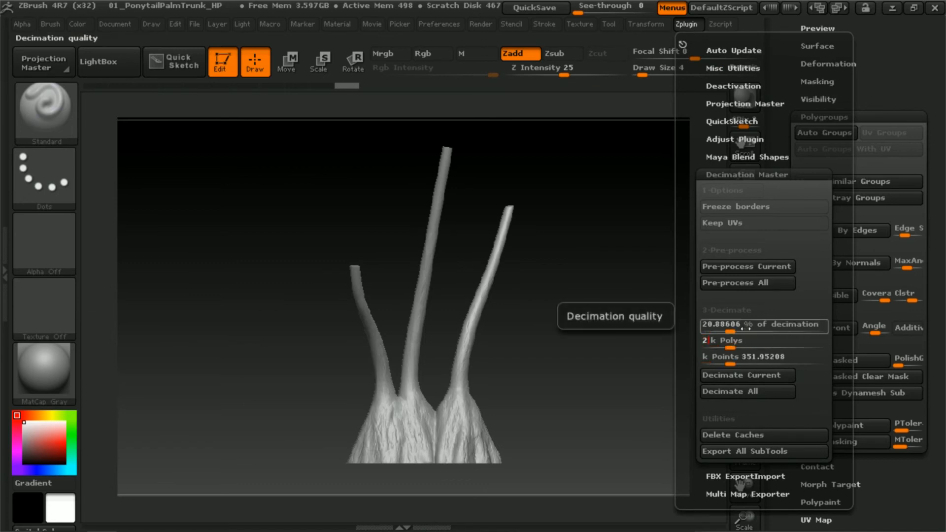
key("Return")
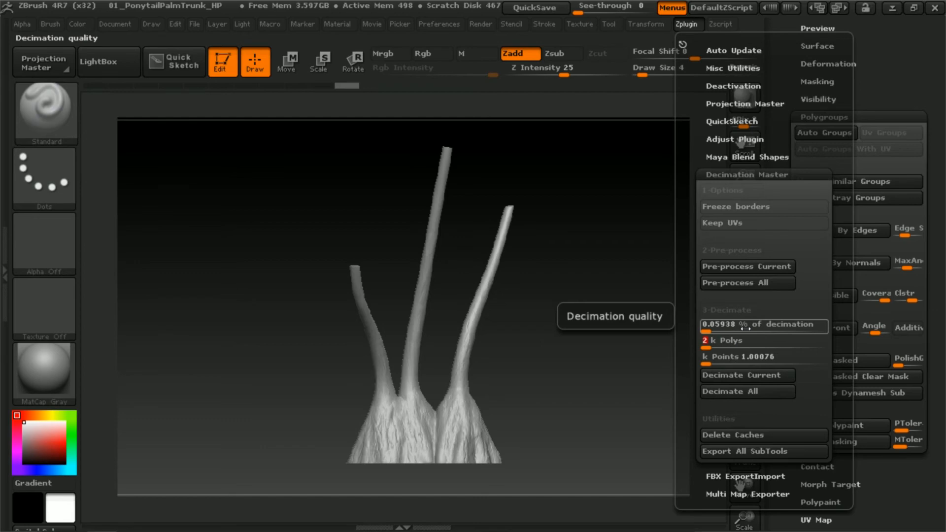
left_click(762, 376)
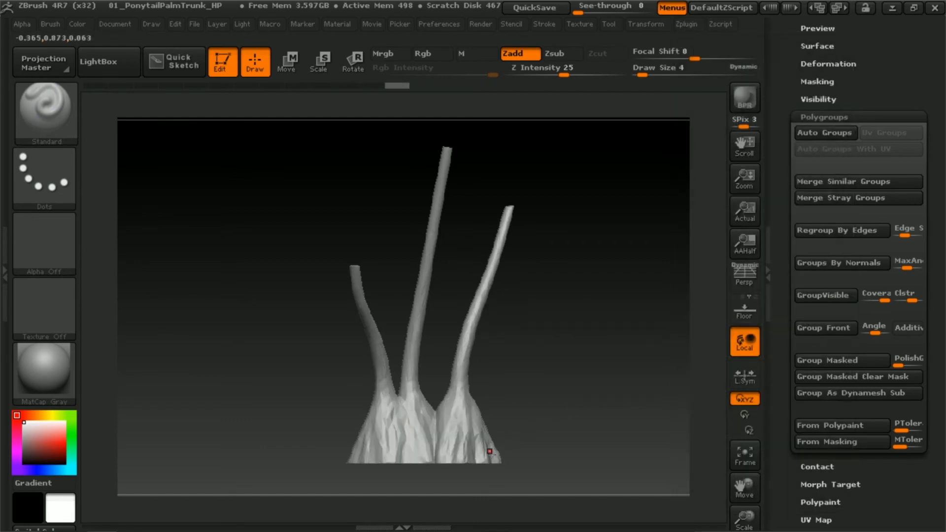
- Examine the decimated trunk's base in shaded and wireframe view and check the subtool's polygon count
mouse_move(466, 423)
right_mouse_down("ctrl")
mouse_move(481, 401)
mouse_move(526, 395)
mouse_move(574, 205)
mouse_move(485, 377)
mouse_move(433, 404)
mouse_move(422, 426)
right_mouse_up("ctrl")
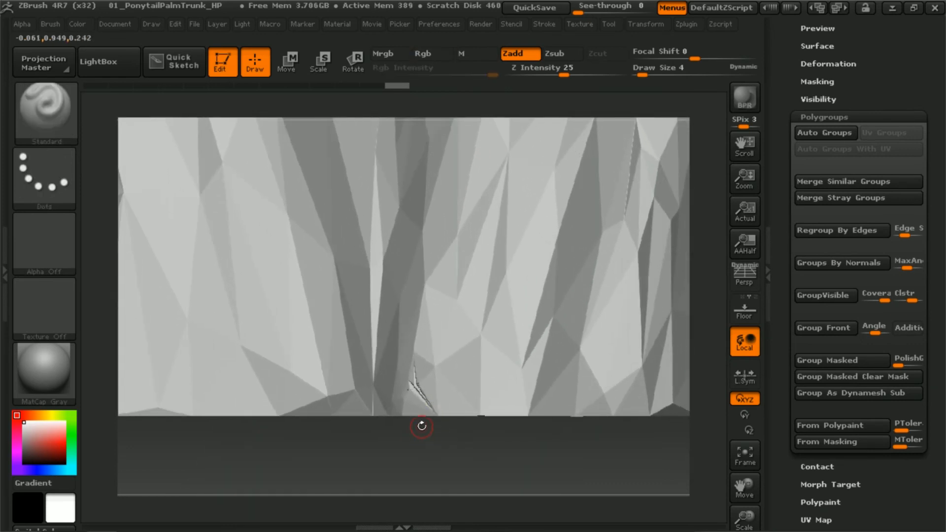
key("shift+f")
mouse_move(427, 417)
right_mouse_down("ctrl")
mouse_move(406, 472)
mouse_move(460, 398)
mouse_move(482, 276)
mouse_move(566, 251)
mouse_move(683, 254)
mouse_move(523, 320)
right_mouse_up("ctrl")
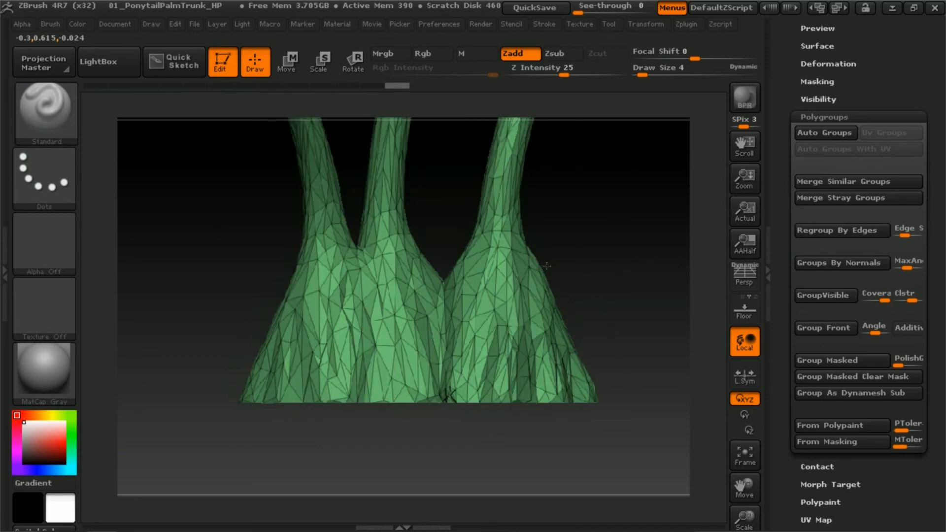
key("shift+f")
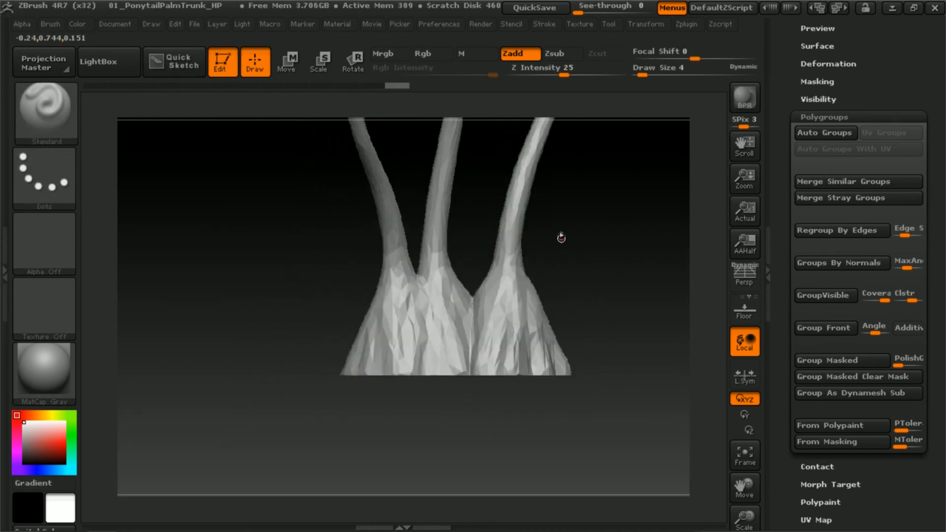
mouse_move(560, 237)
right_mouse_down()
mouse_move(551, 356)
mouse_move(559, 338)
right_mouse_up()
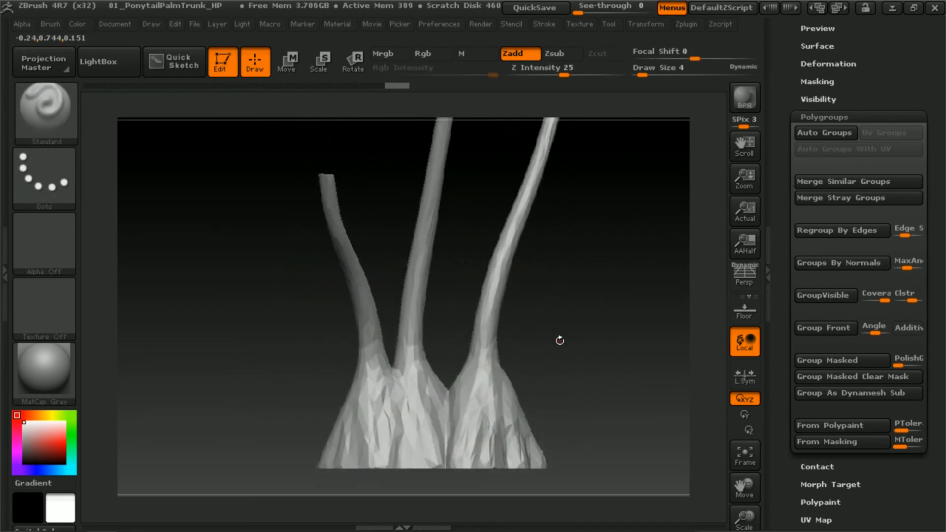
left_click(831, 117)
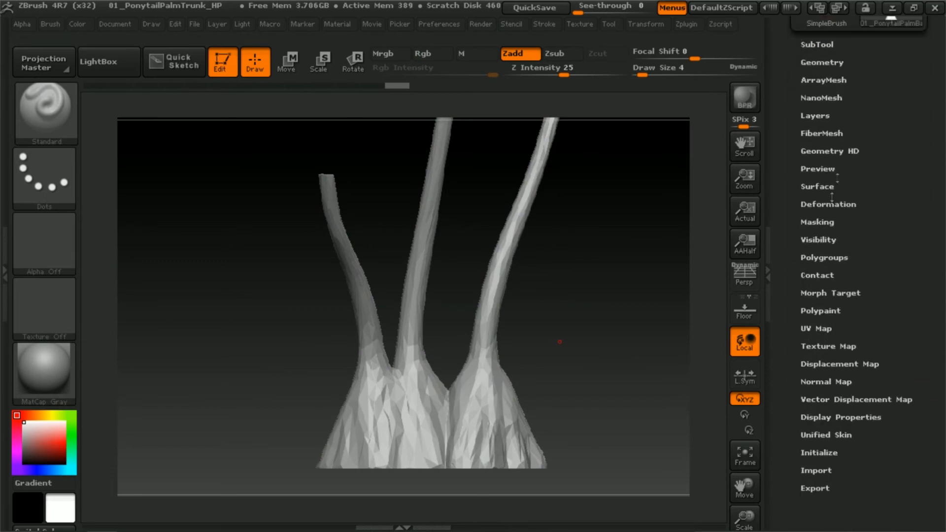
left_click(819, 45)
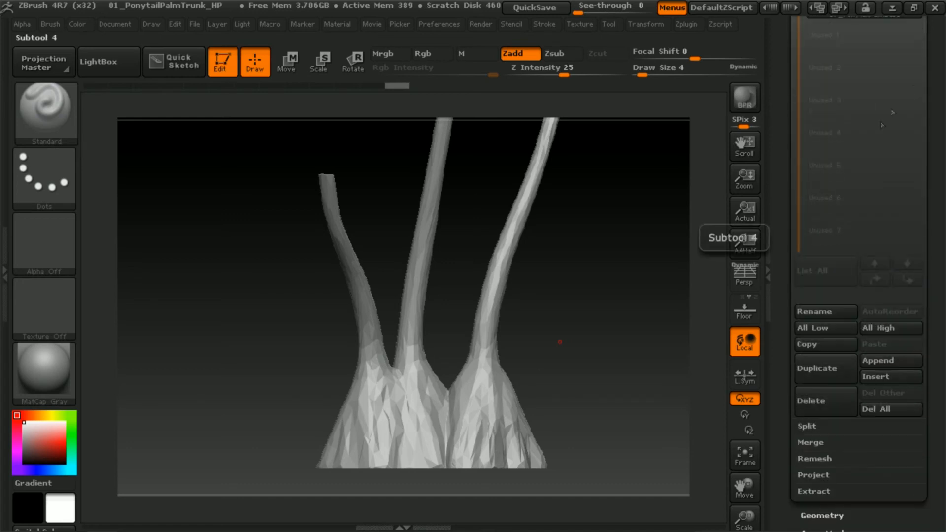
mouse_move(840, 79)
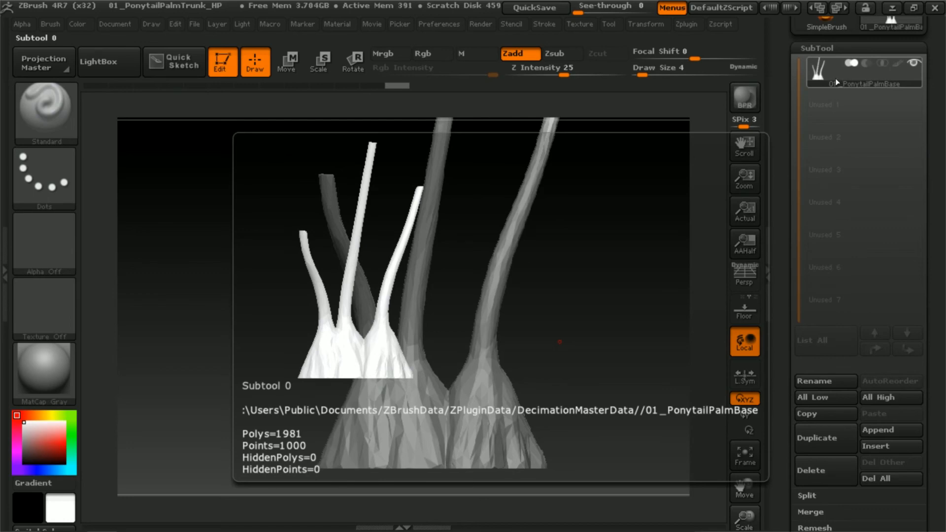
left_click_drag(938, 100, 939, 127)
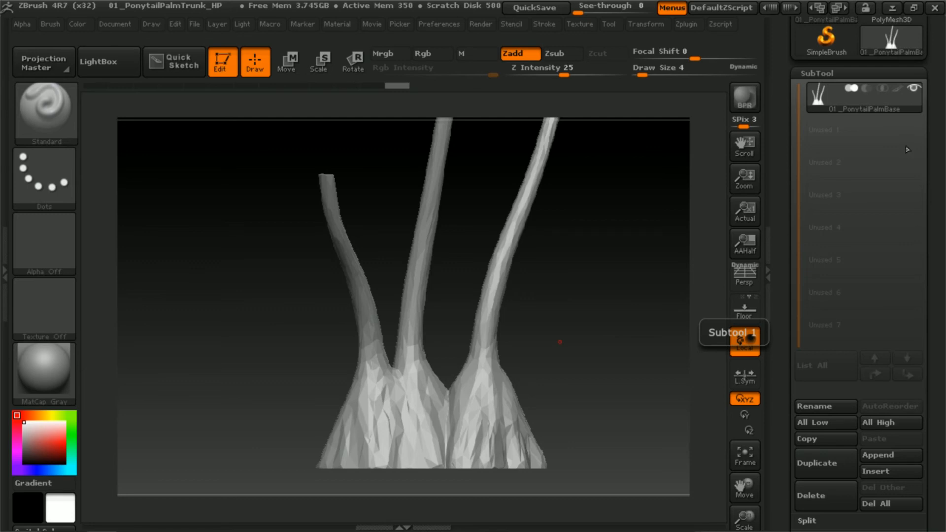
- Try remeshing the decimated trunk using ZRemesher with the Same polygon count and Adapt options
scroll(906, 146, "down", 10)
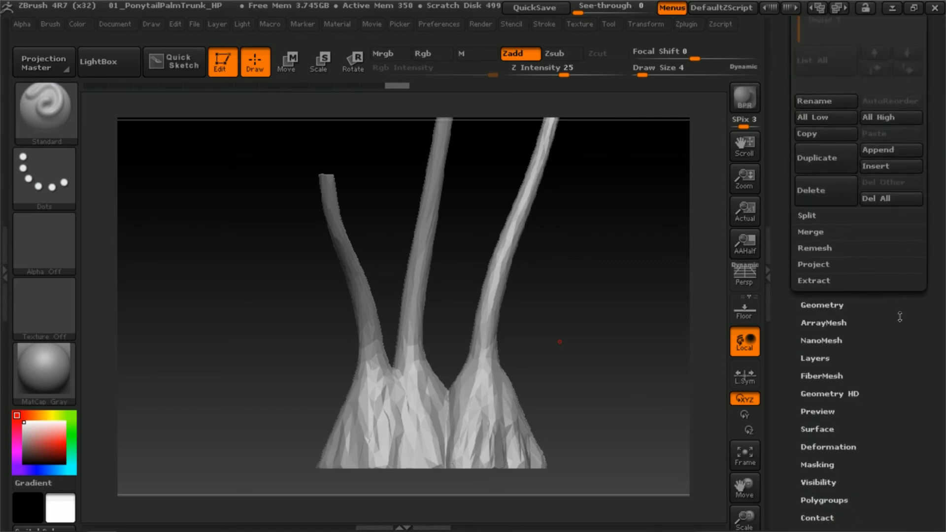
left_click(902, 293)
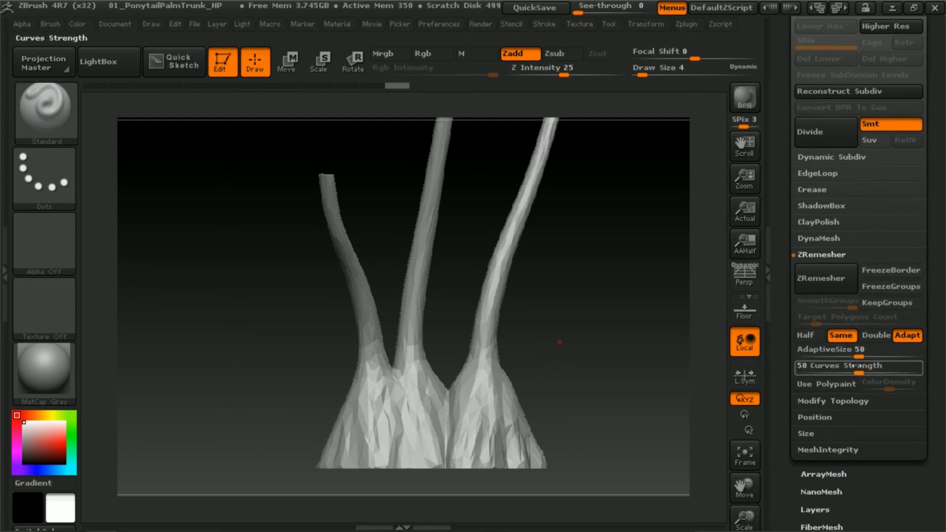
left_click(828, 283)
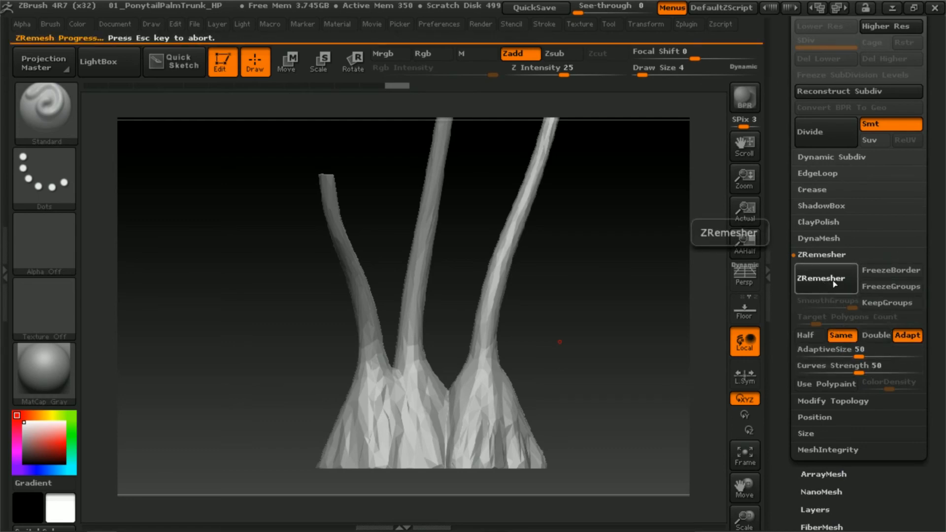
right_click_drag(478, 432, 553, 418, "ctrl")
right_click_drag(600, 335, 636, 175, "alt")
mouse_move(486, 354)
right_mouse_down("ctrl")
mouse_move(483, 440)
mouse_move(471, 431)
mouse_move(547, 425)
mouse_move(477, 446)
mouse_move(509, 262)
right_mouse_up("ctrl")
right_click_drag(594, 413, 618, 232, "ctrl")
mouse_move(623, 276)
right_mouse_down()
mouse_move(690, 282)
mouse_move(619, 292)
mouse_move(595, 316)
mouse_move(634, 259)
mouse_move(525, 389)
mouse_move(541, 352)
right_mouse_up()
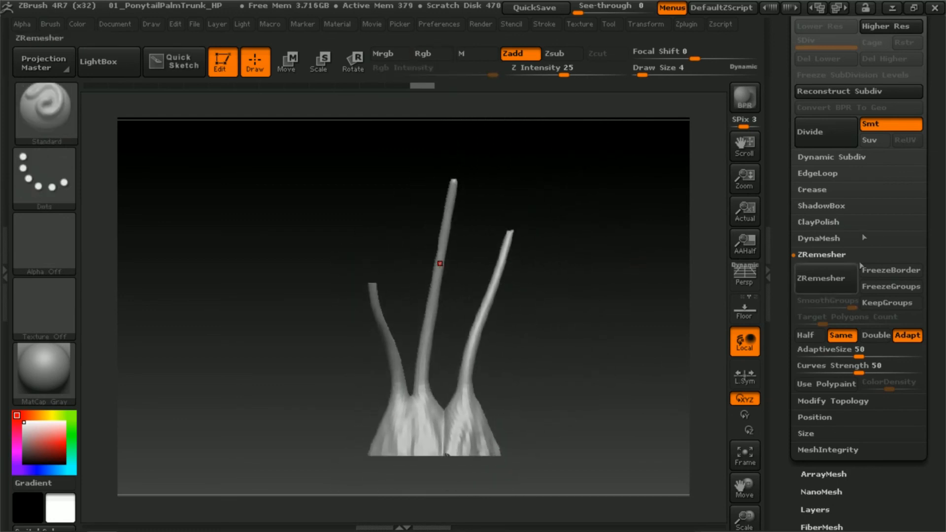
- Check the polygon count of the remeshed trunk subtool and undo the remesh
left_click_drag(937, 102, 939, 194)
left_click(826, 139)
left_click_drag(871, 194, 870, 32)
left_click_drag(936, 61, 934, 174)
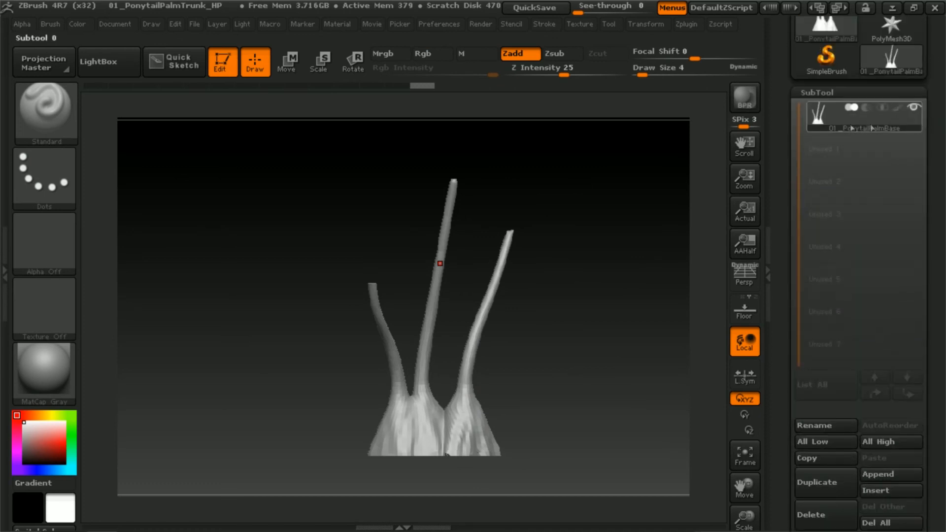
mouse_move(836, 126)
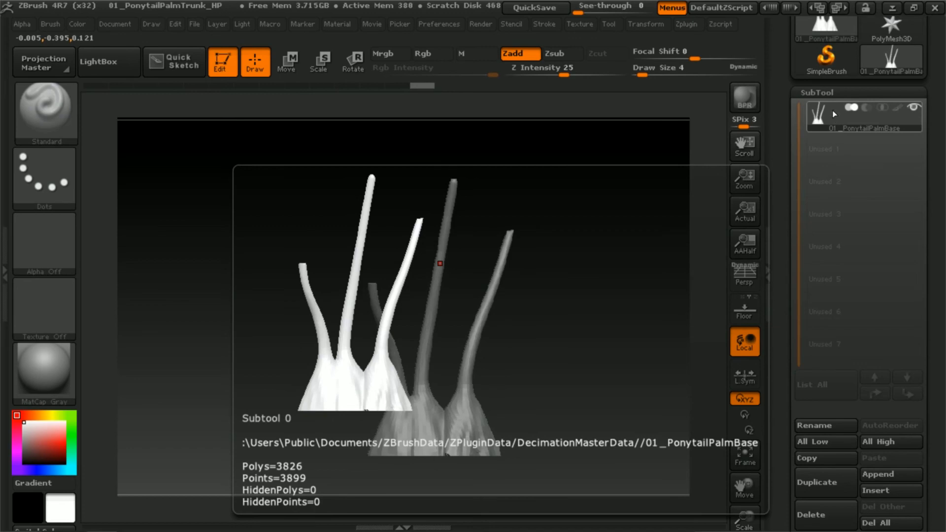
key("ctrl+z")
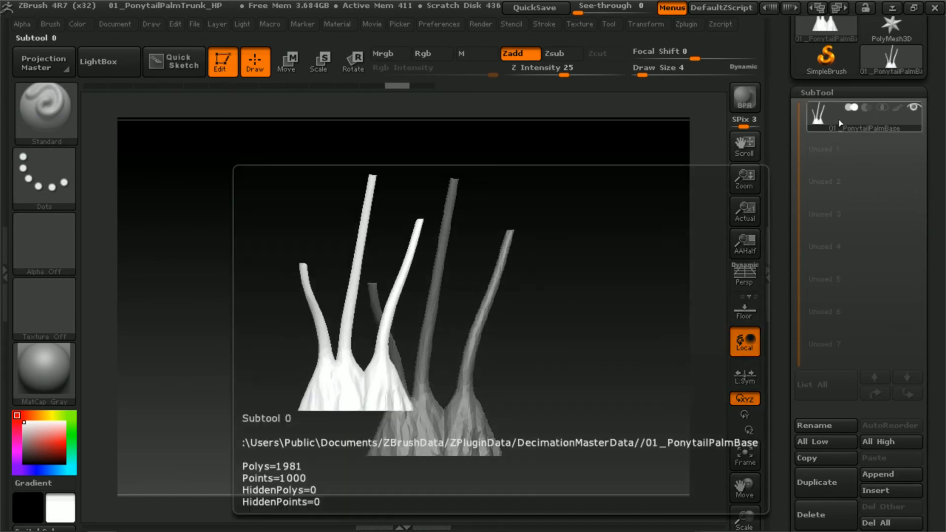
- Run ZRemesher on the decimated trunk once more, keeping the Same polygon count option
scroll(860, 273, "down", 10)
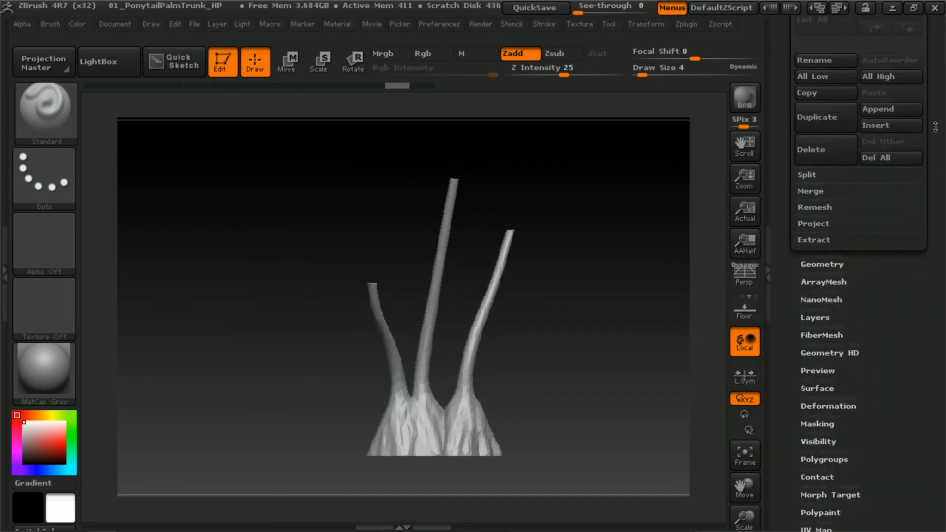
left_click(860, 269)
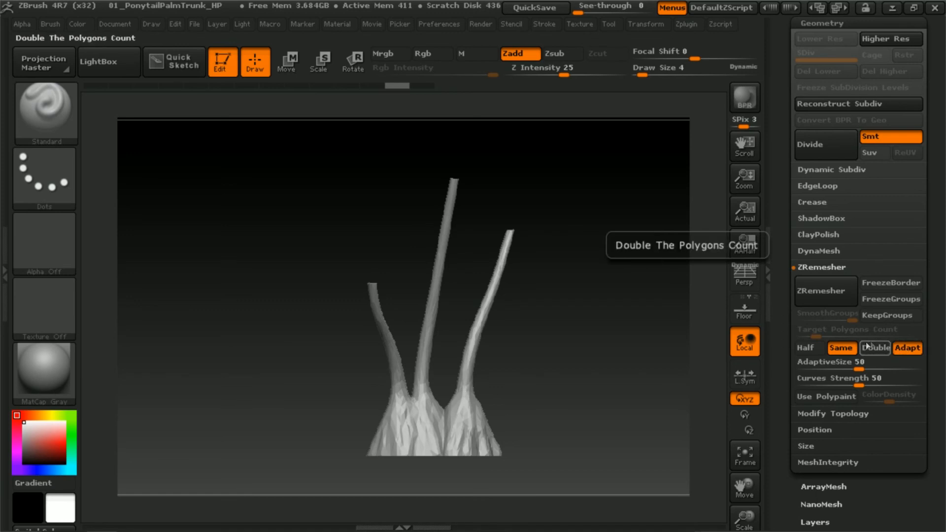
left_click(838, 294)
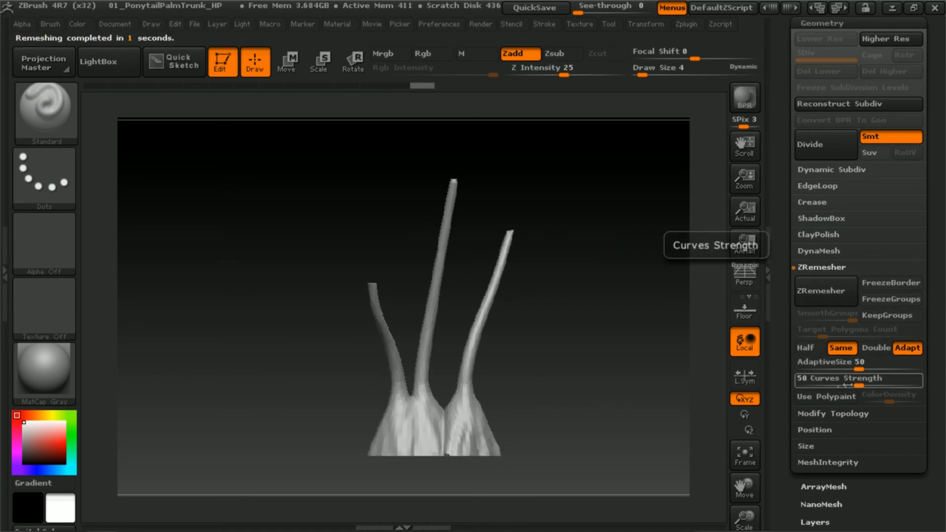
- Recheck the remeshed subtool's polygon count and undo the second ZRemesher pass
left_click_drag(939, 189, 931, 284)
left_click(818, 267)
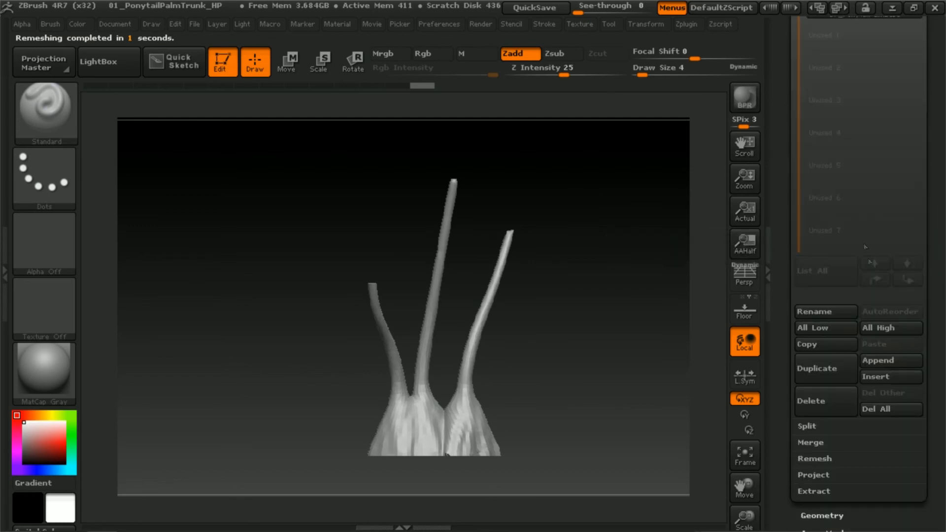
left_click_drag(937, 92, 936, 173)
mouse_move(851, 159)
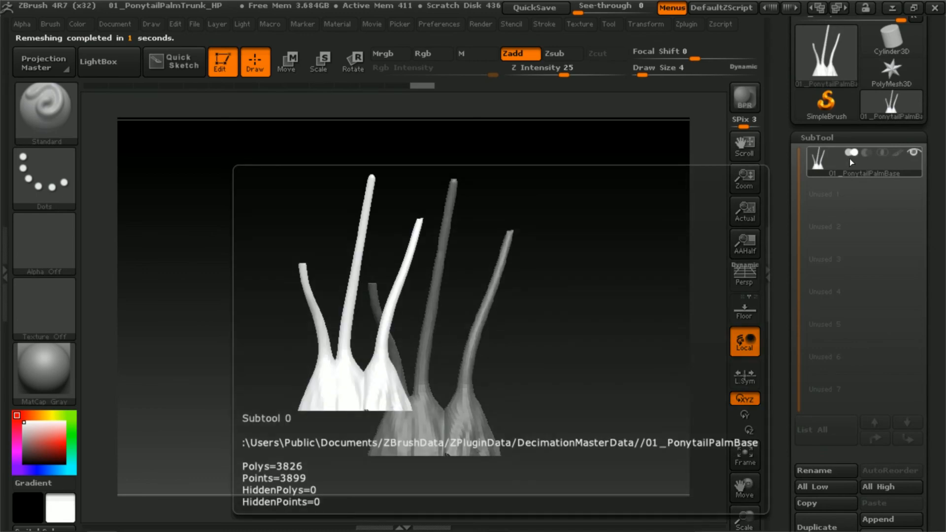
left_click(833, 137)
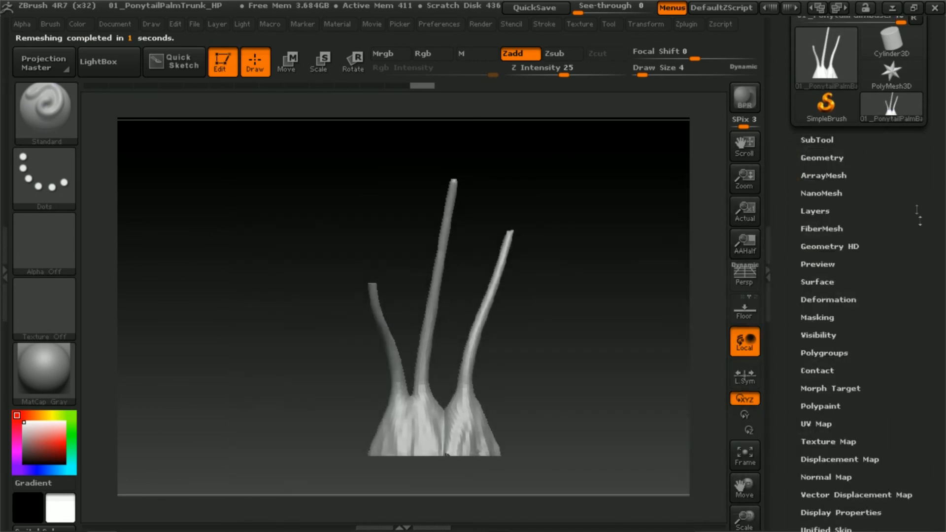
left_click(828, 158)
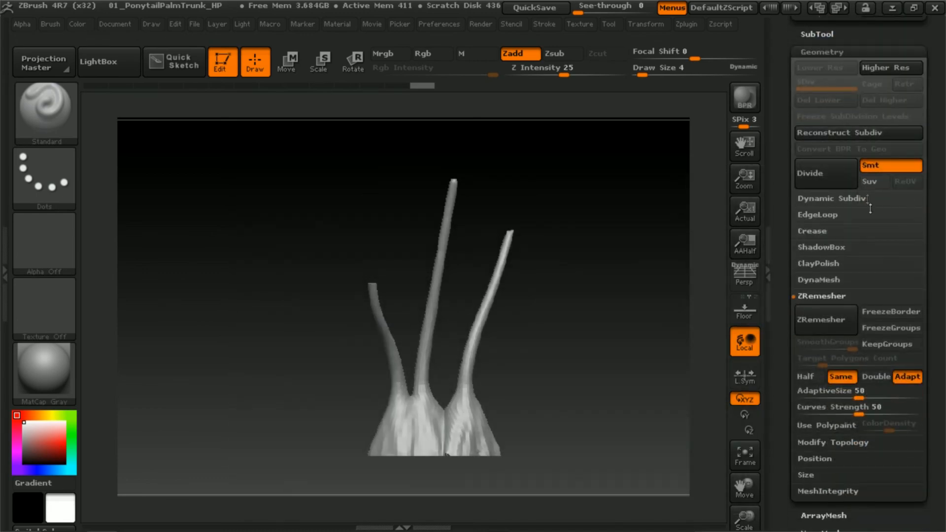
key("ctrl+z")
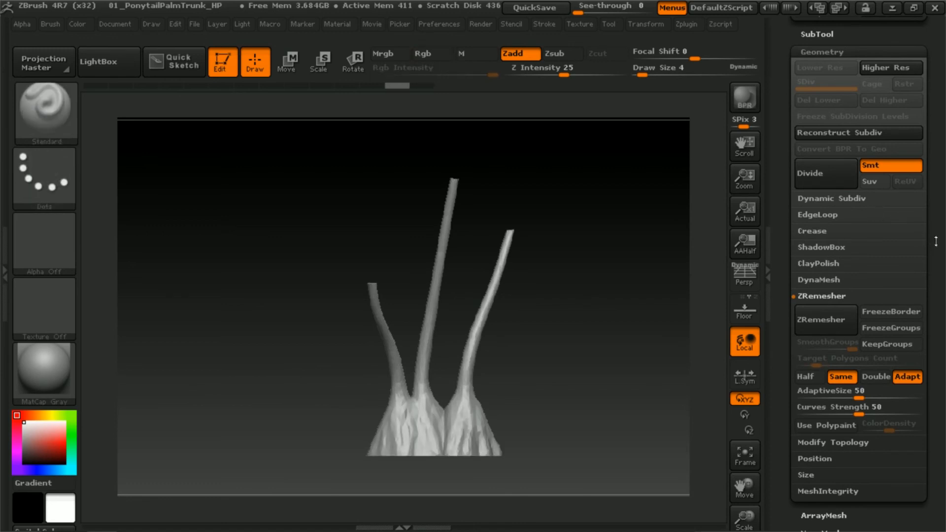
- Remesh the decimated trunk using ZRemesher with the Half option and check the subtool's polygon count
left_click(806, 377)
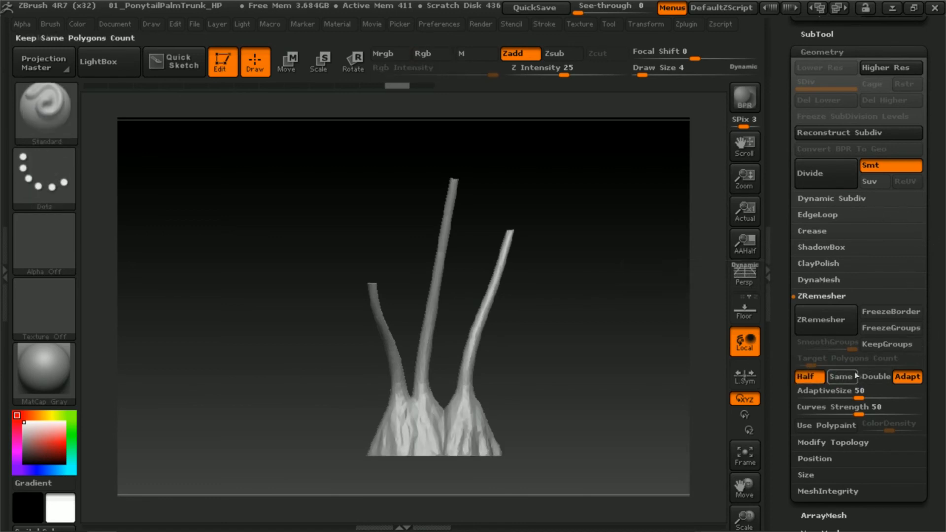
left_click(854, 318)
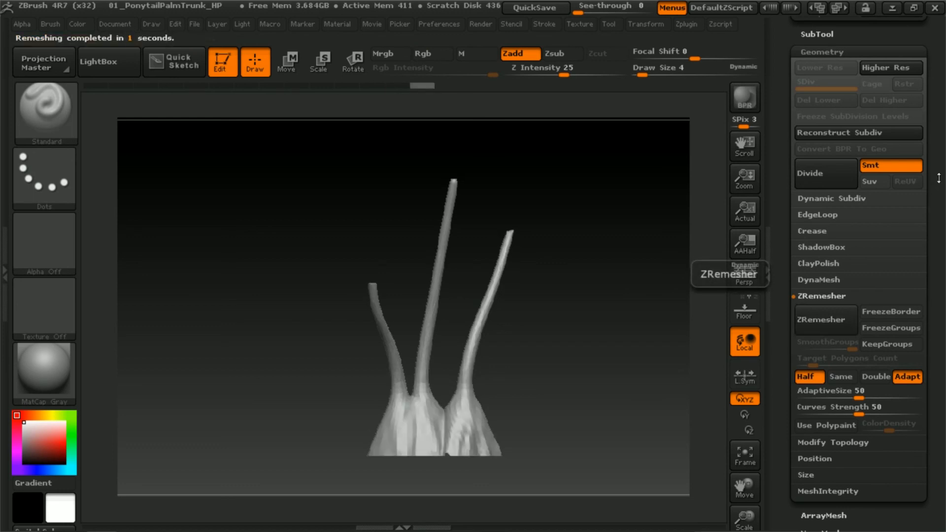
scroll(891, 158, "up", 3)
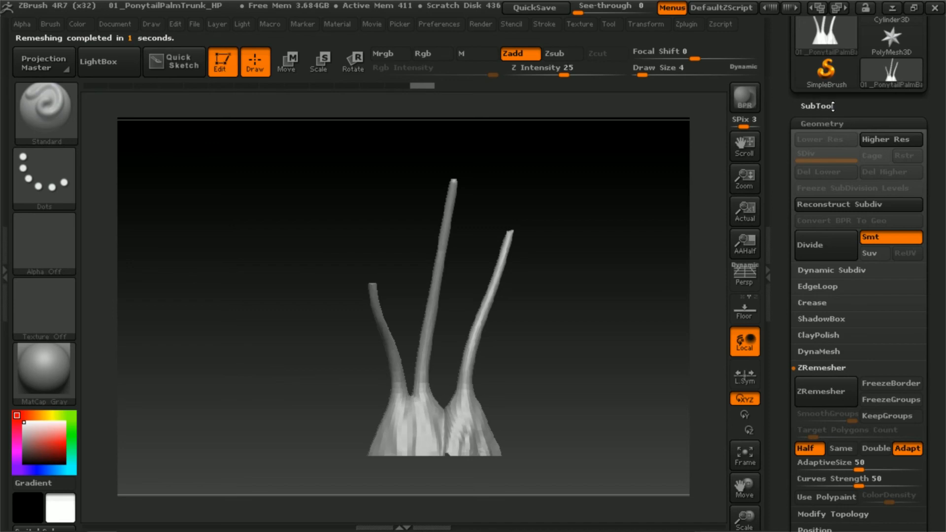
left_click(860, 106)
scroll(926, 62, "up", 7)
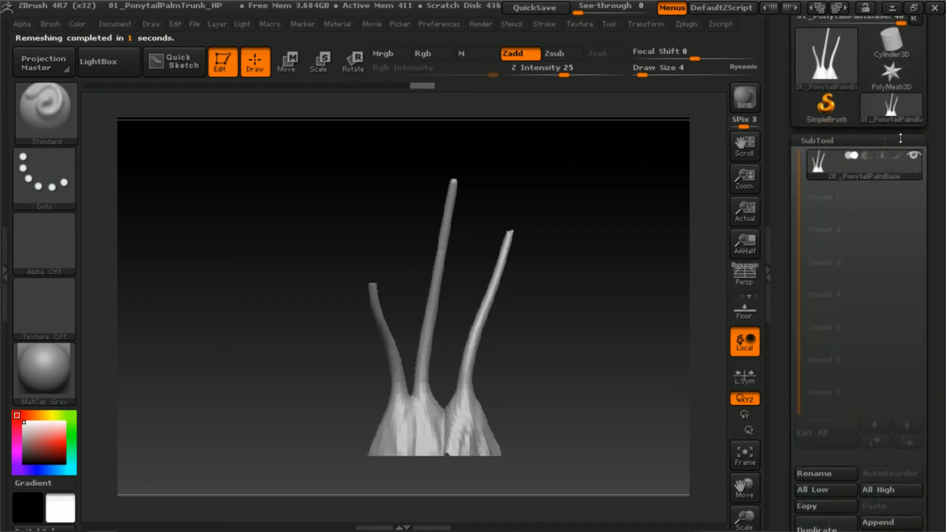
mouse_move(853, 167)
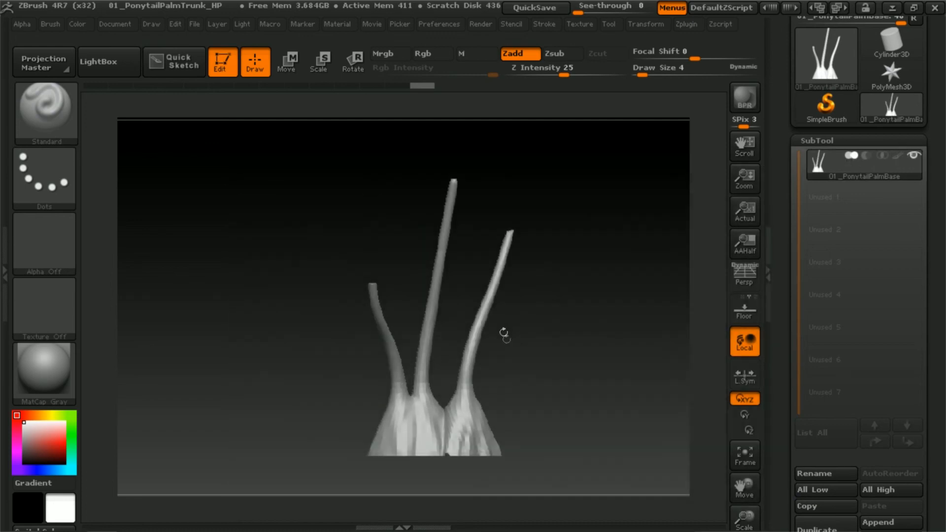
- Examine the remeshed trunk's wireframe at the bottom edge, along the stems and at the stem tips
key("shift+f")
mouse_move(486, 382)
left_mouse_down()
mouse_move(606, 383)
mouse_move(504, 450)
mouse_move(508, 373)
mouse_move(543, 368)
mouse_move(518, 327)
mouse_move(517, 384)
mouse_move(478, 397)
left_mouse_up()
left_click_drag(628, 302, 572, 352)
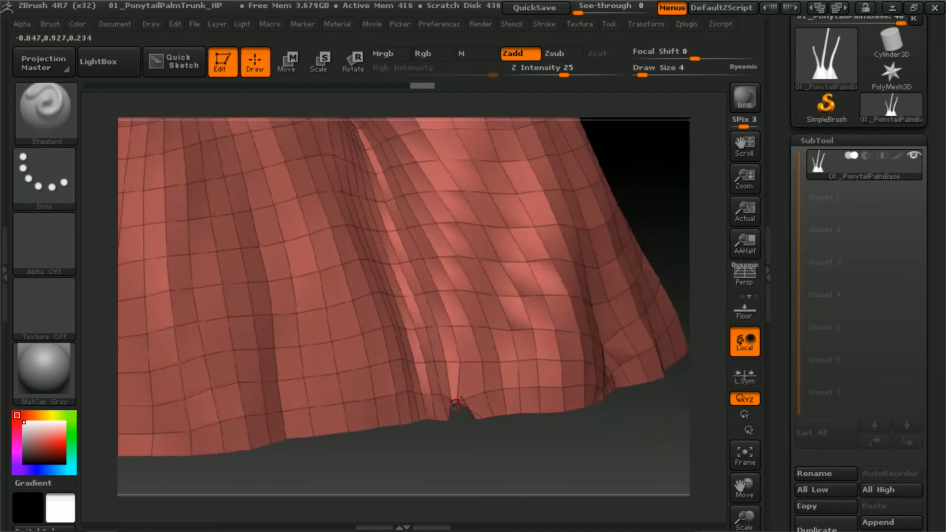
right_click_drag(484, 428, 488, 266, "ctrl")
right_click_drag(507, 327, 541, 253, "ctrl")
left_click_drag(542, 253, 573, 258)
left_click_drag(573, 207, 575, 400, "alt")
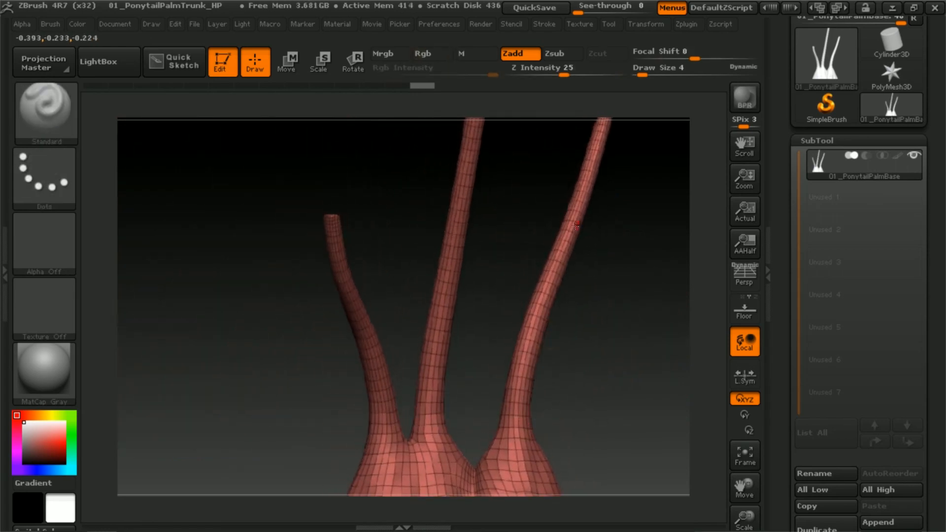
left_click_drag(497, 139, 557, 355)
right_click_drag(556, 354, 568, 274, "ctrl")
right_click_drag(527, 373, 514, 364, "ctrl")
left_click_drag(569, 418, 564, 312, "alt")
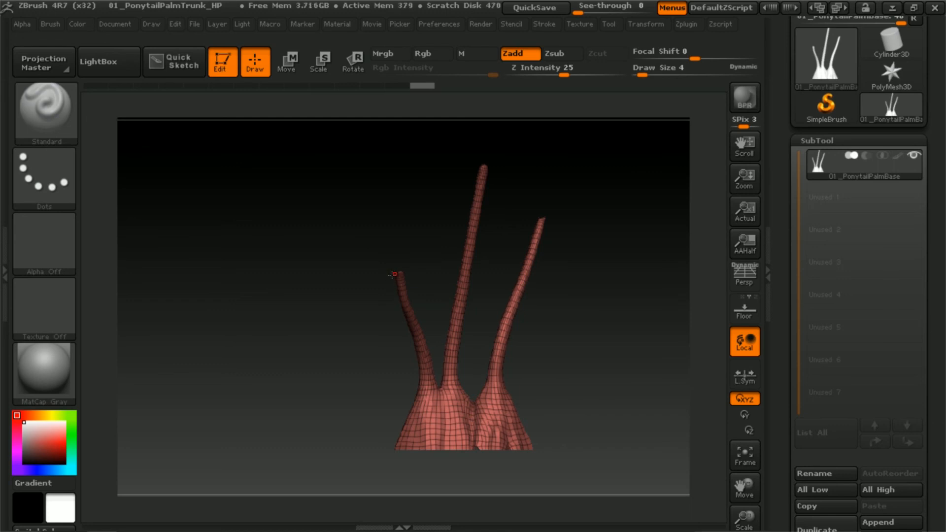
- Check the remeshed trunk's polygon count again in the subtool list
left_click(870, 140)
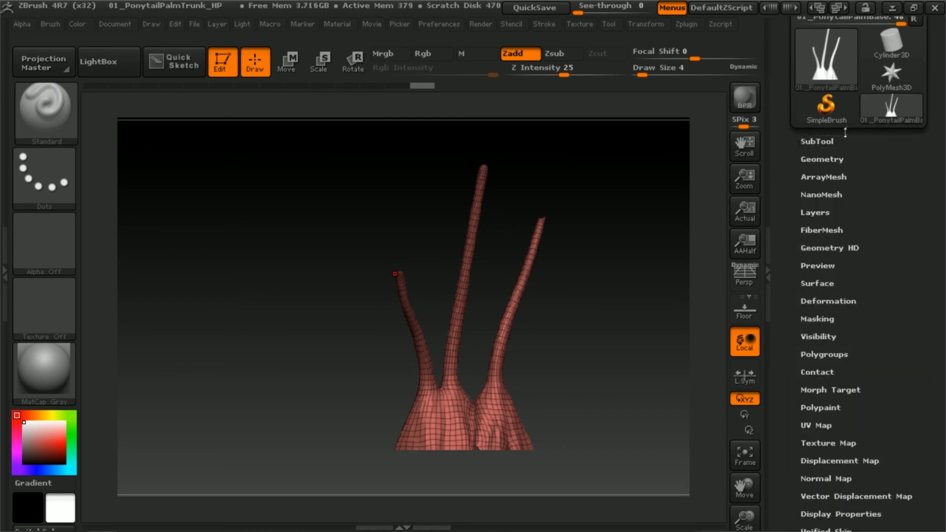
left_click(846, 141)
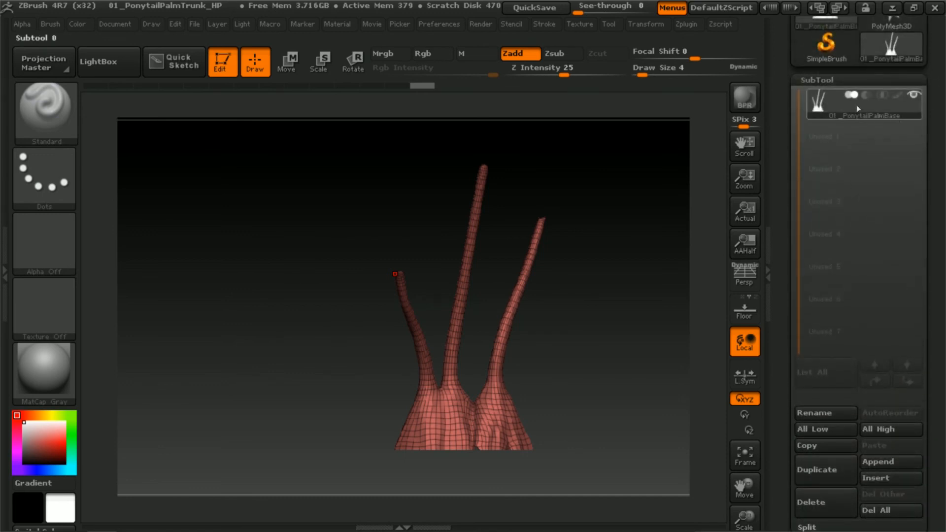
mouse_move(826, 110)
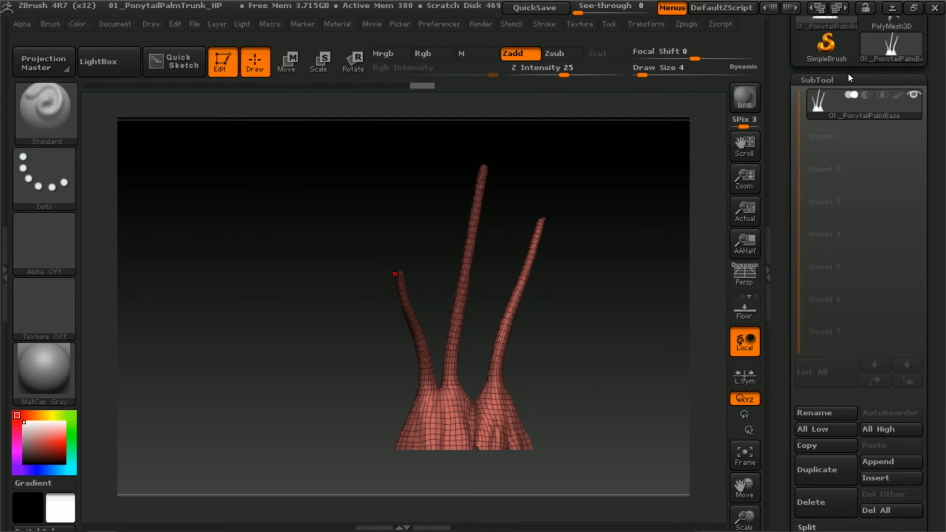
- Export the remeshed trunk as the OBJ file 01_PonytailPalm_LP.OBJ to the Zbrush project folder
left_click(831, 85)
left_click_drag(930, 92, 926, 213)
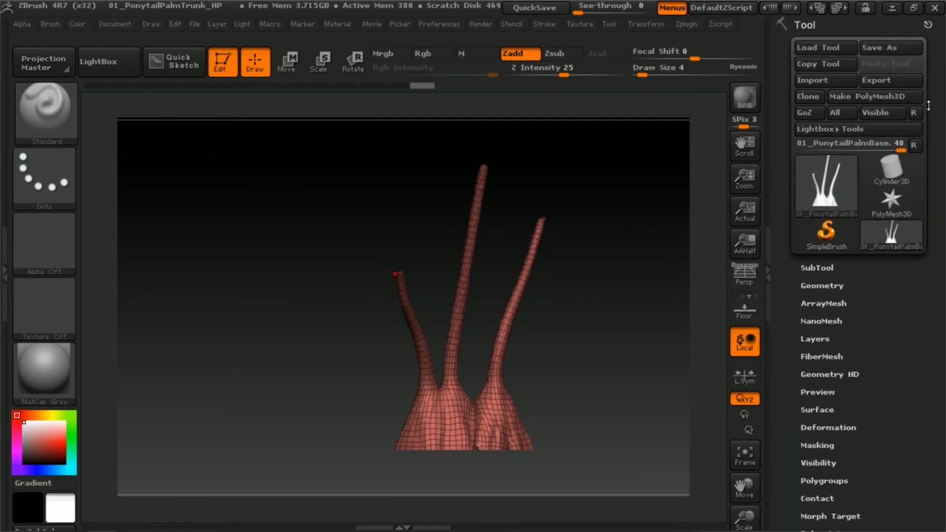
left_click(903, 79)
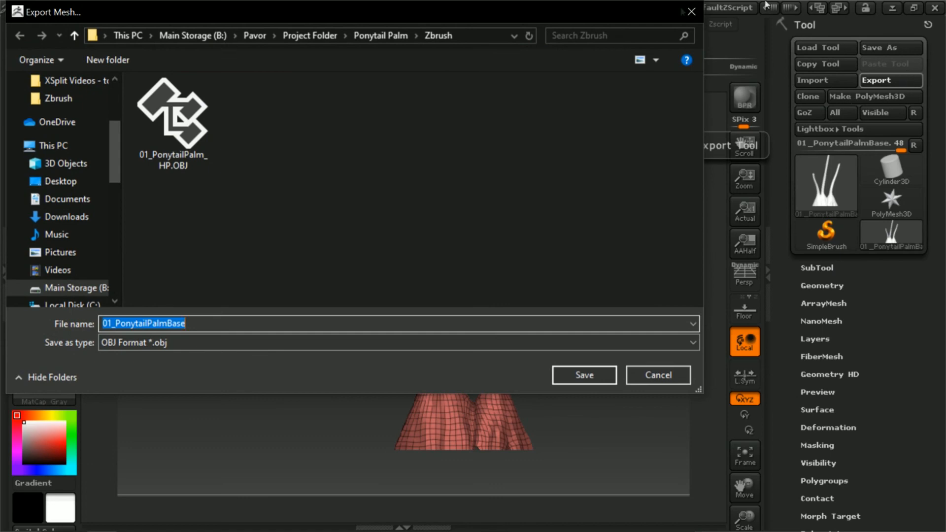
left_click(195, 157)
left_click(180, 324)
left_click(179, 324)
key("BackSpace")
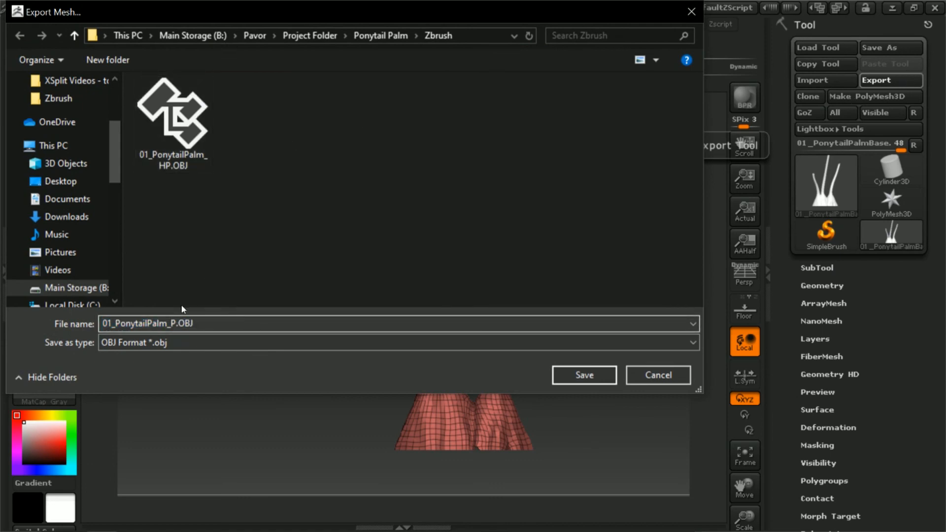
type("L")
left_click(584, 375)
left_click_drag(613, 354, 612, 347)
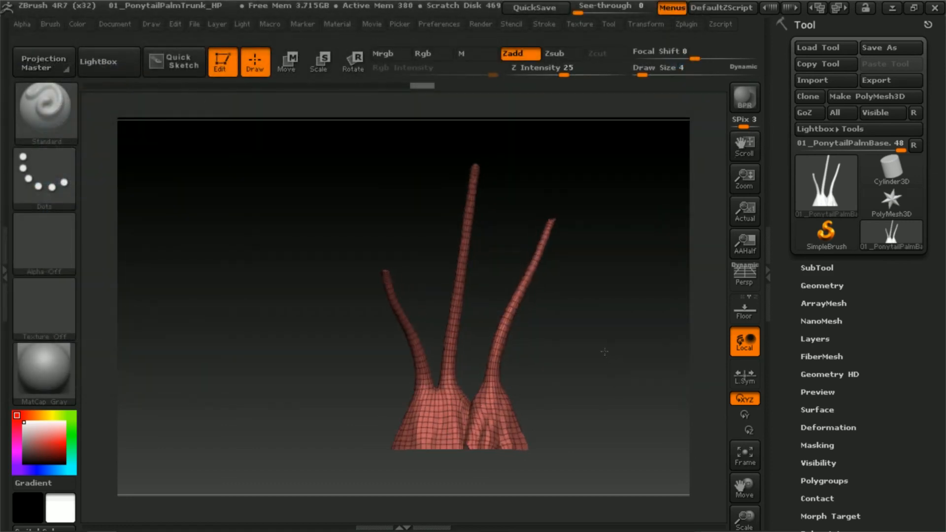
- Undo the remeshing and decimation to go back to the high-poly trunk, and turn off its wireframe display
key("ctrl")
key("ctrl+z")
key("ctrl+z")
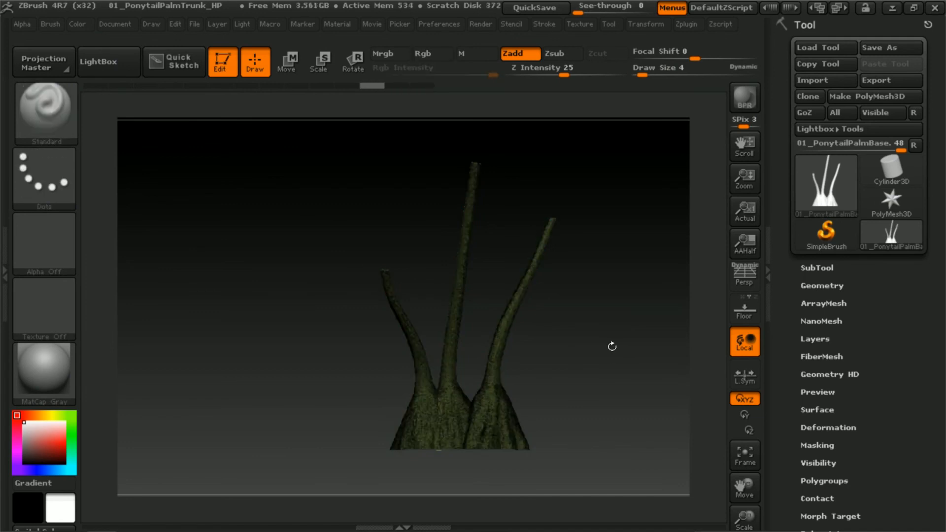
key("shift+f")
- Examine the high-poly trunk's bark detail and overall shape from several angles
mouse_move(621, 342)
right_mouse_down("ctrl")
mouse_move(616, 420)
mouse_move(593, 358)
right_mouse_up("ctrl")
right_click_drag(589, 392, 567, 332, "alt")
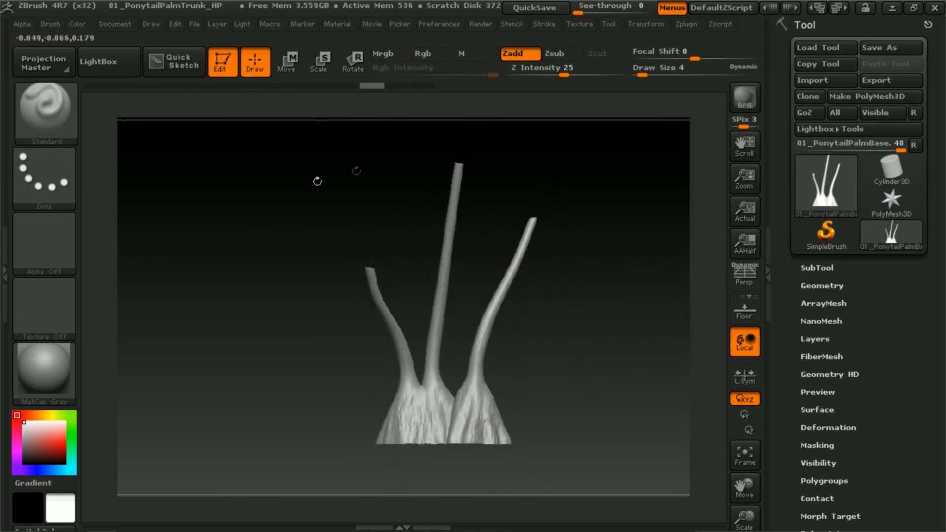
right_click_drag(540, 373, 544, 372)
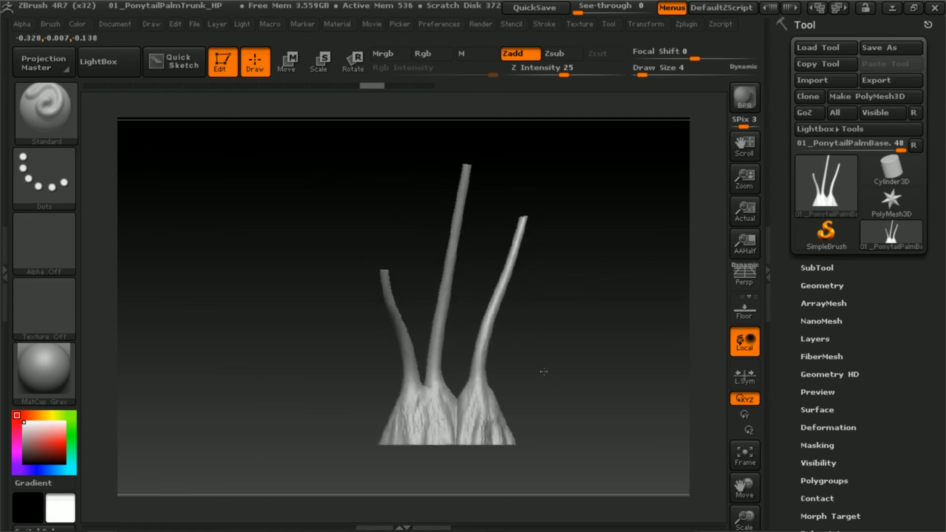
right_click_drag(543, 335, 542, 305)
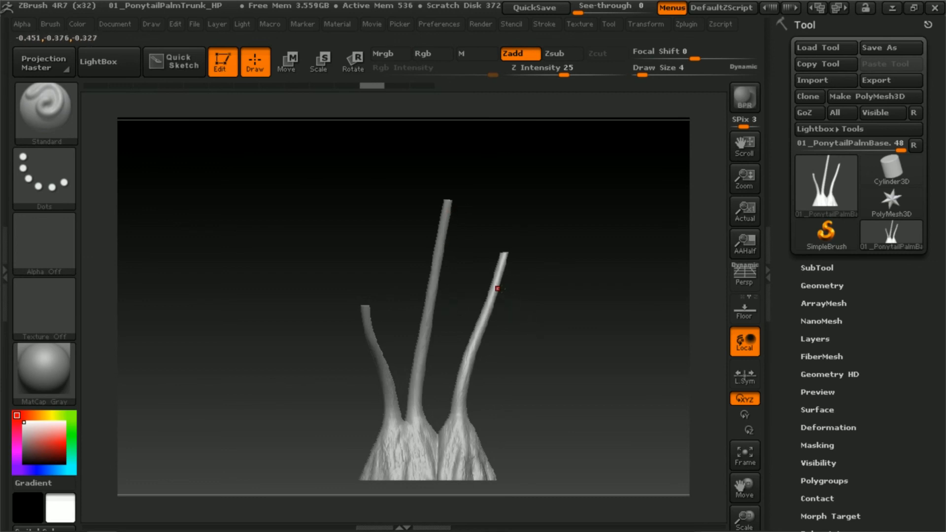
left_click_drag(530, 317, 513, 304)
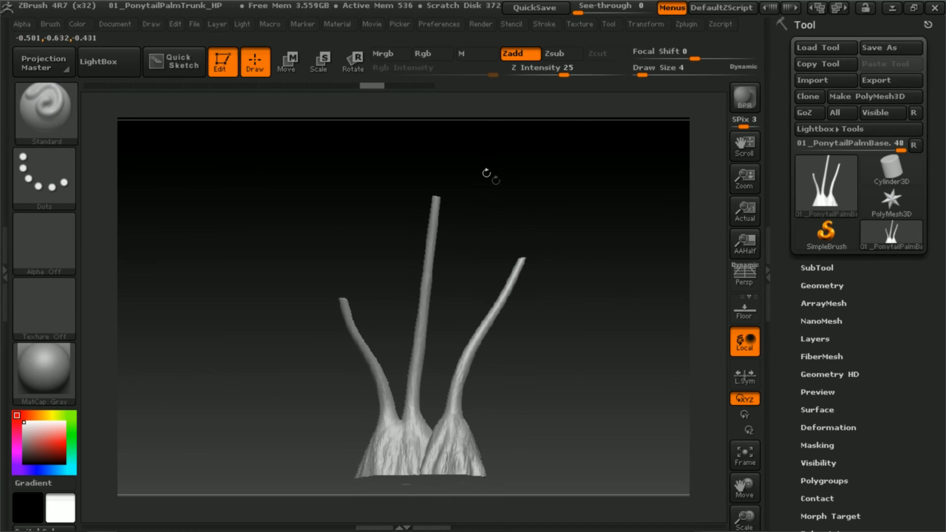
left_click_drag(486, 173, 512, 346)
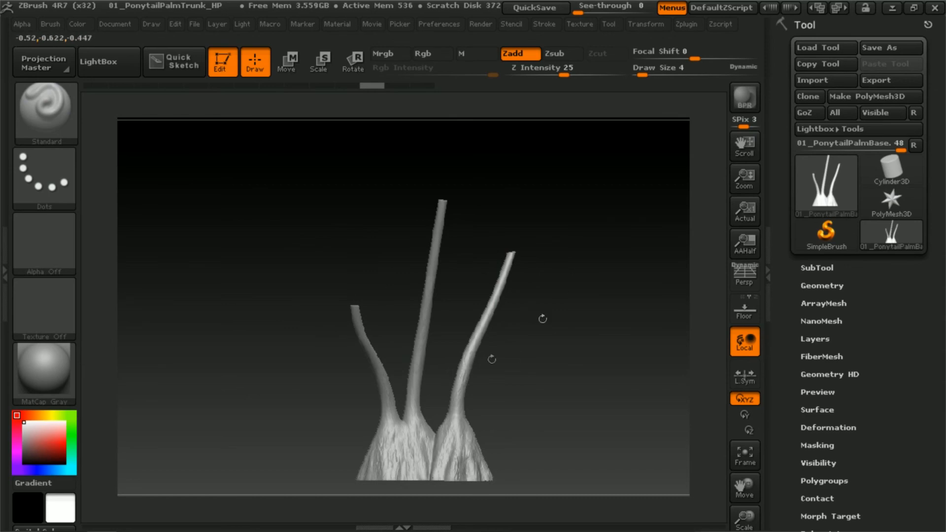
mouse_move(580, 319)
left_mouse_down()
mouse_move(589, 373)
mouse_move(633, 370)
mouse_move(552, 368)
mouse_move(577, 327)
mouse_move(560, 326)
mouse_move(557, 317)
left_mouse_up()
right_click_drag(542, 319, 535, 331, "ctrl")
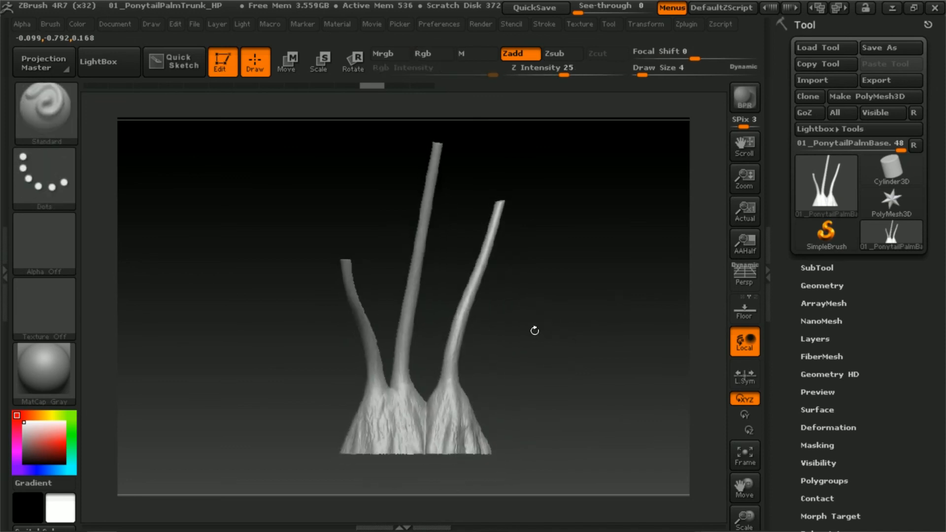